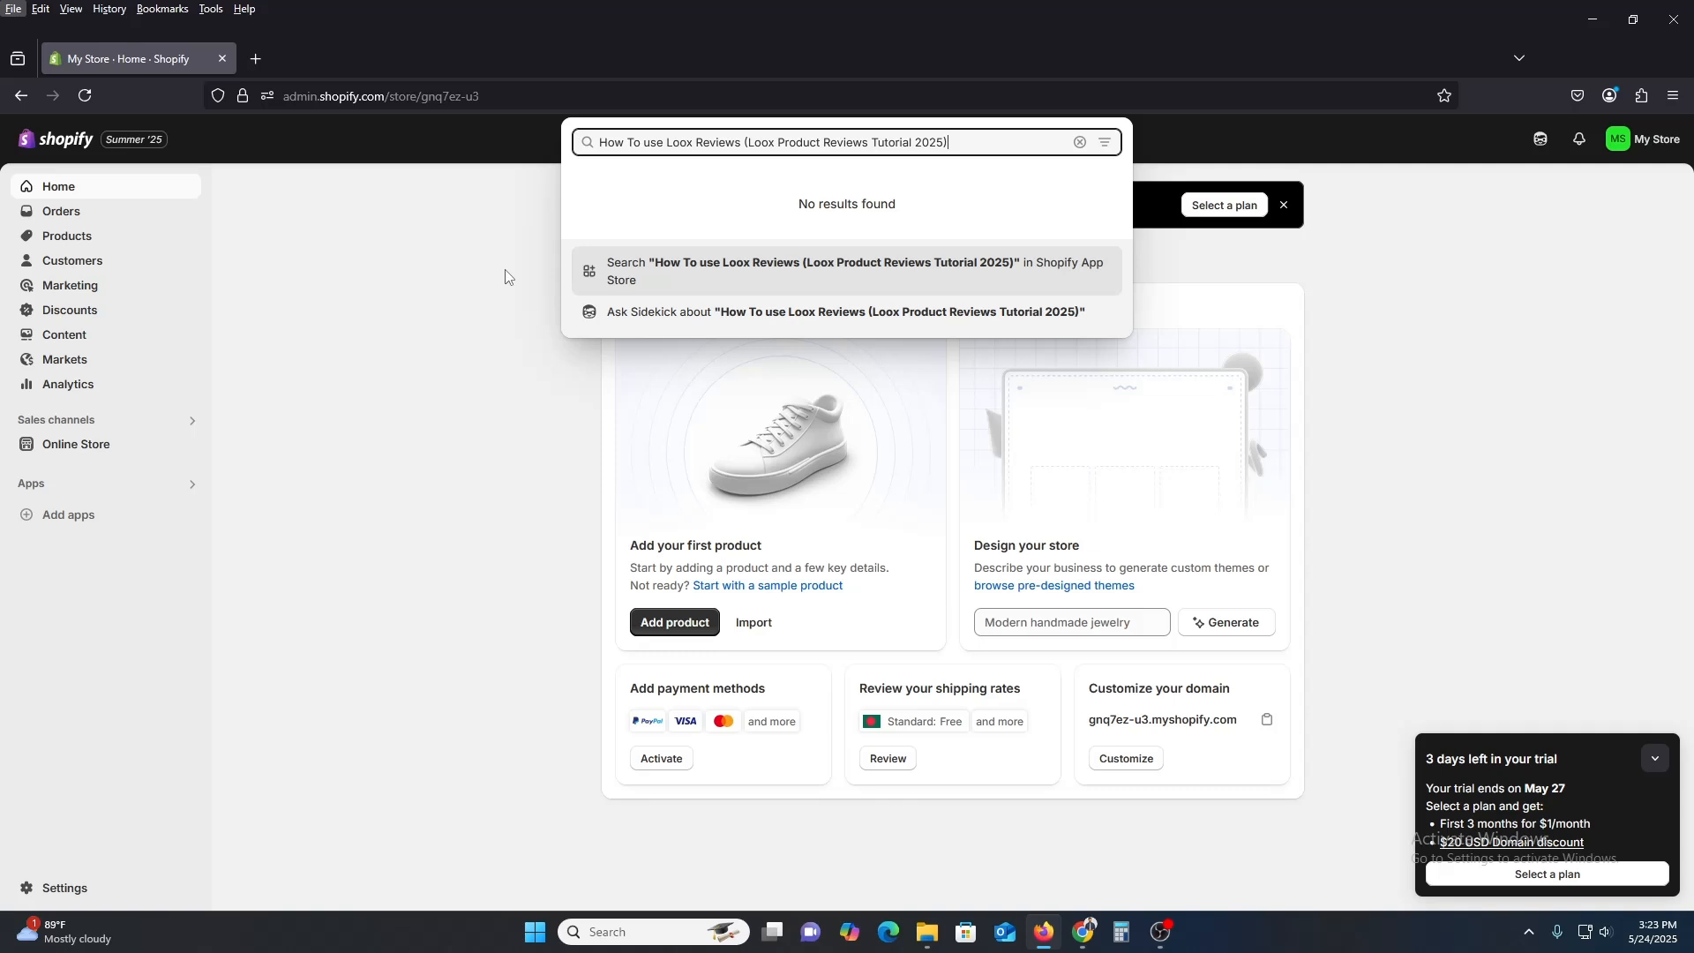
# Dismiss the open search and view the online store's home page in a new tab.
pyautogui.click(388, 411)
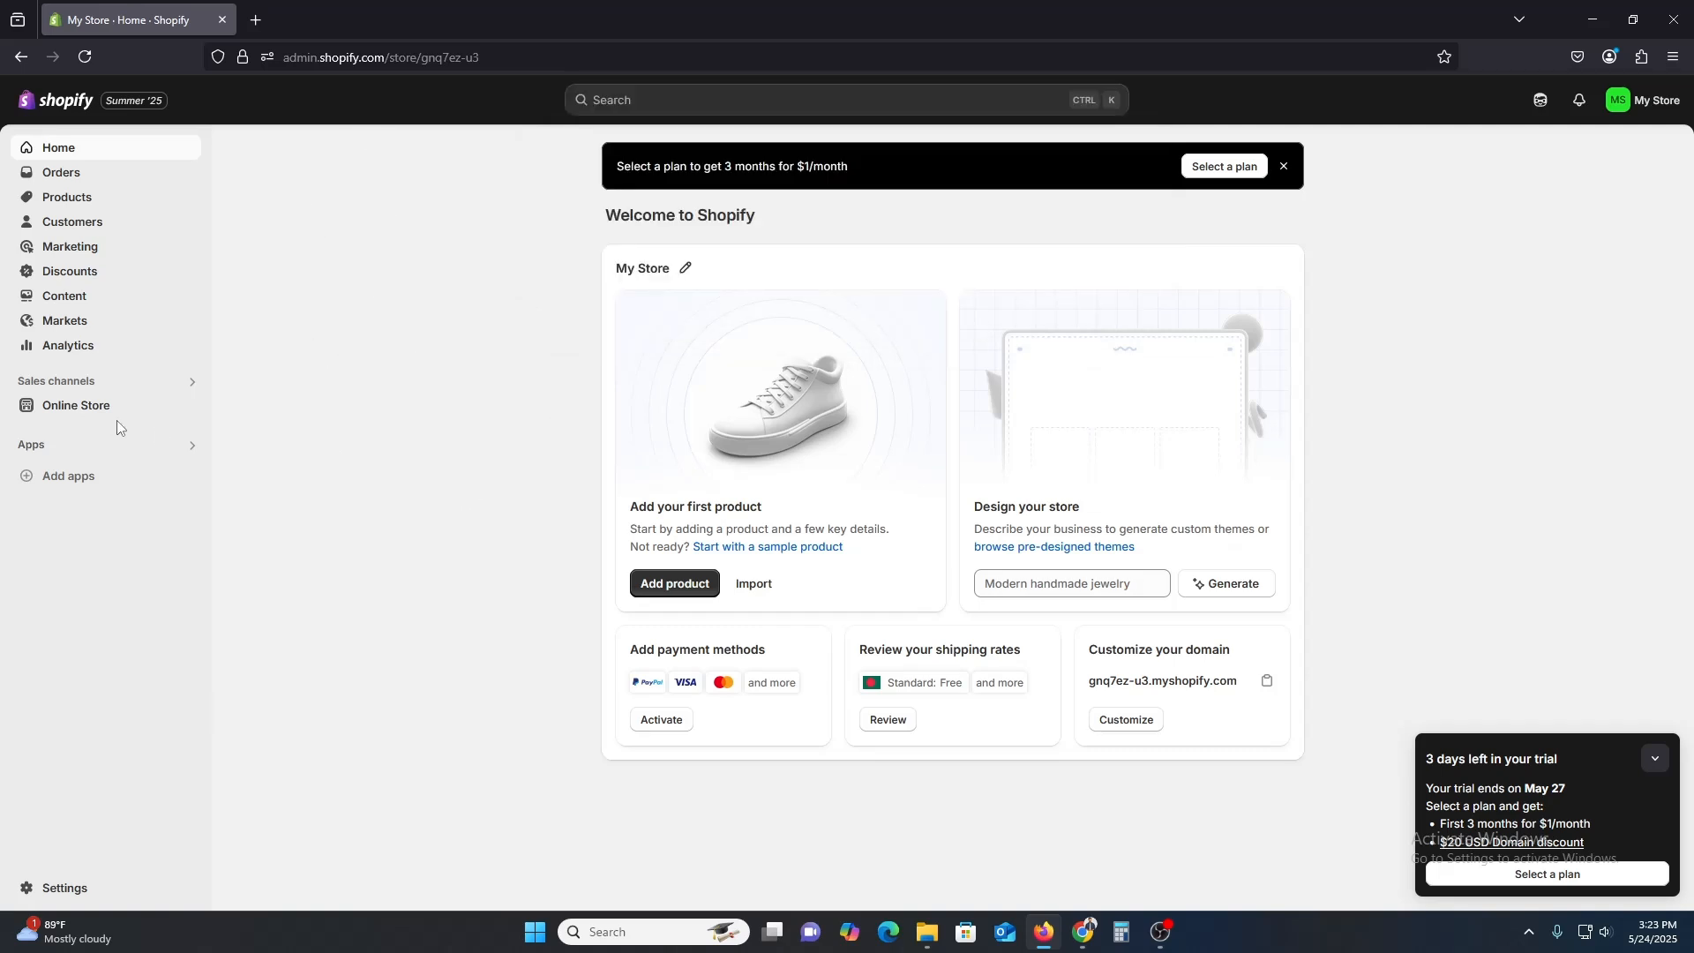
pyautogui.click(188, 408)
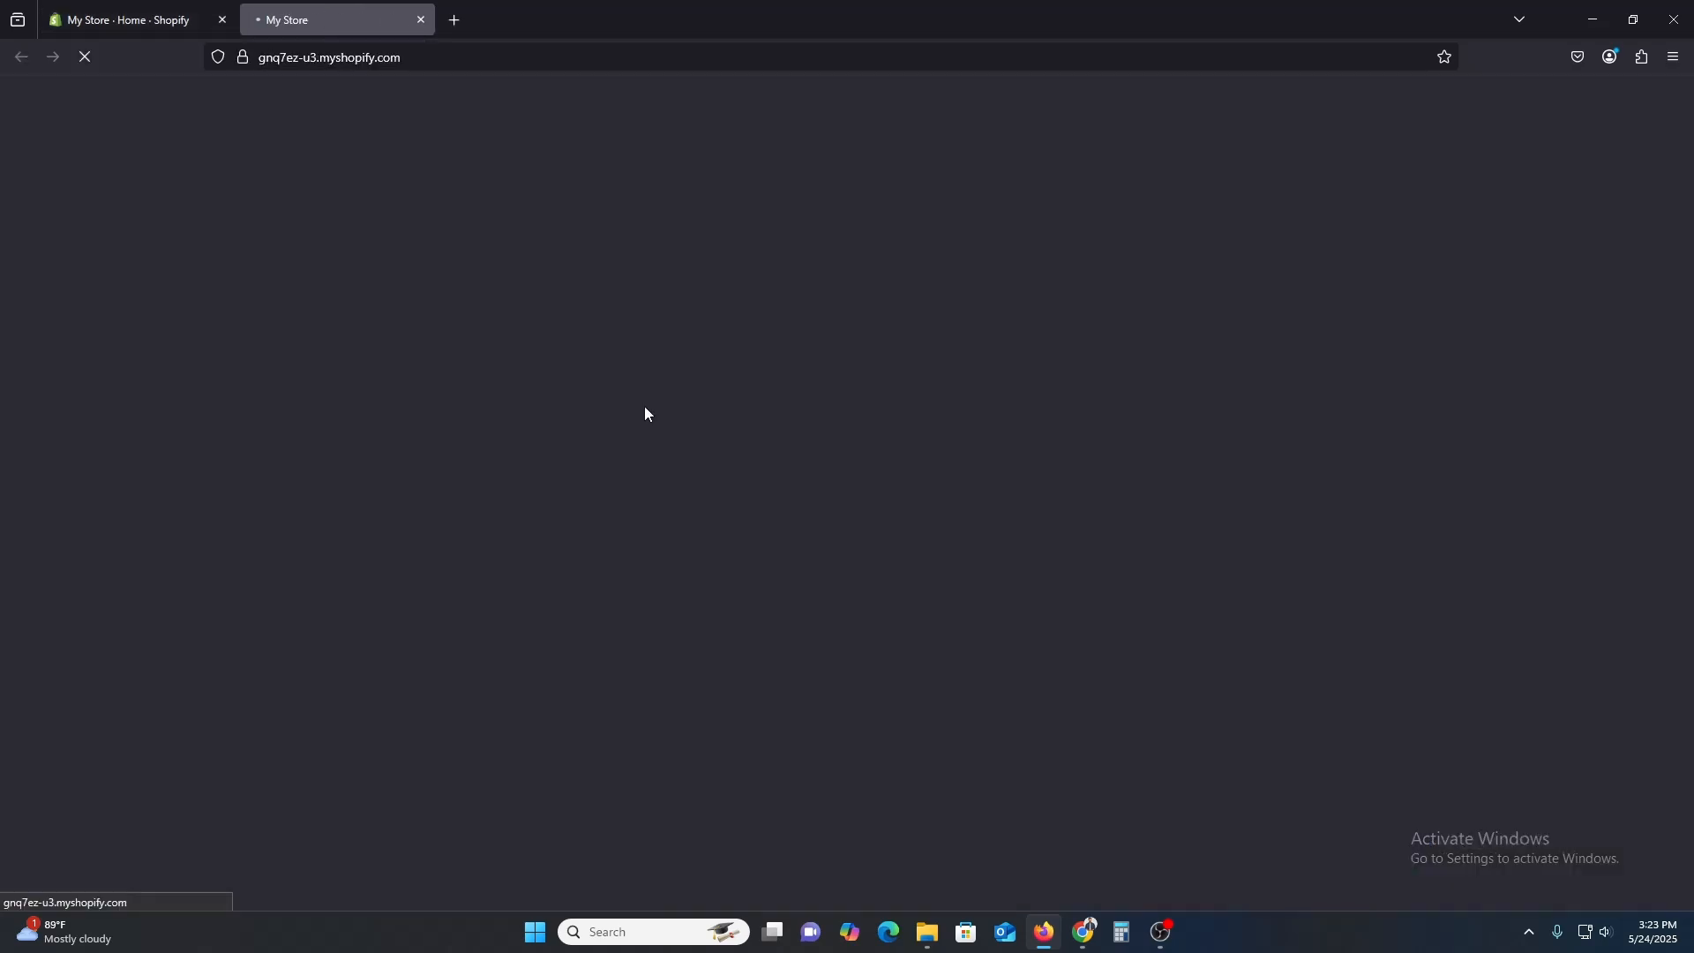
pyautogui.scroll(-4, 897, 595)
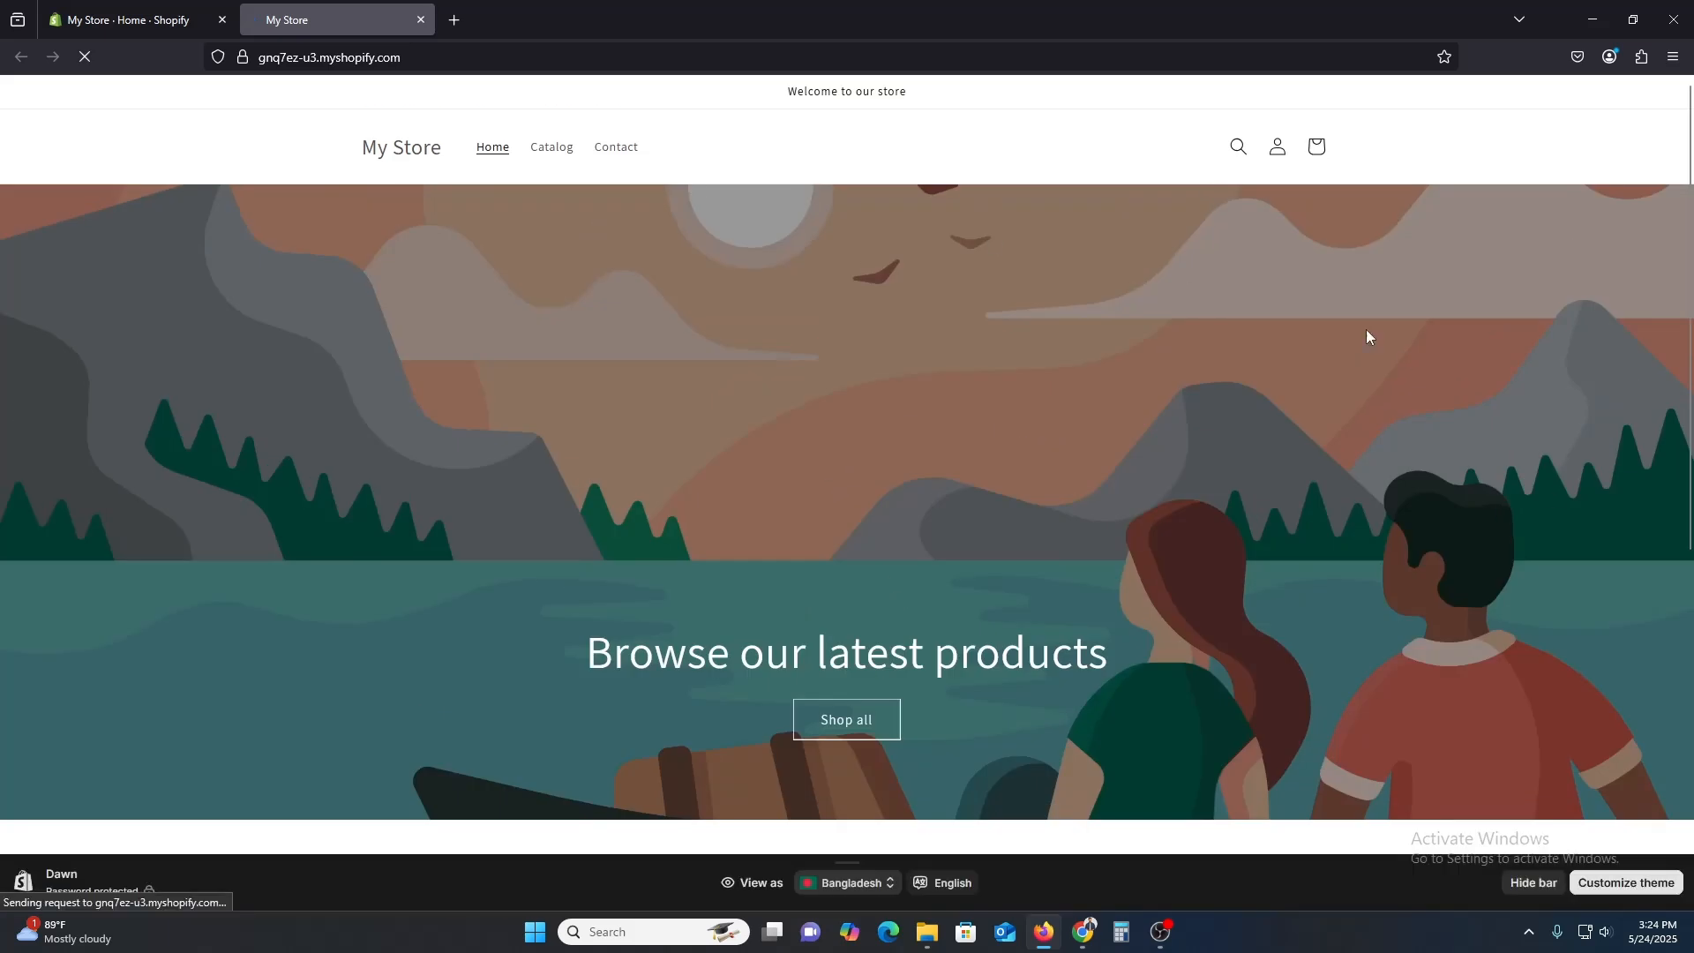
# Return to the store admin and open the Products page.
pyautogui.click(135, 5)
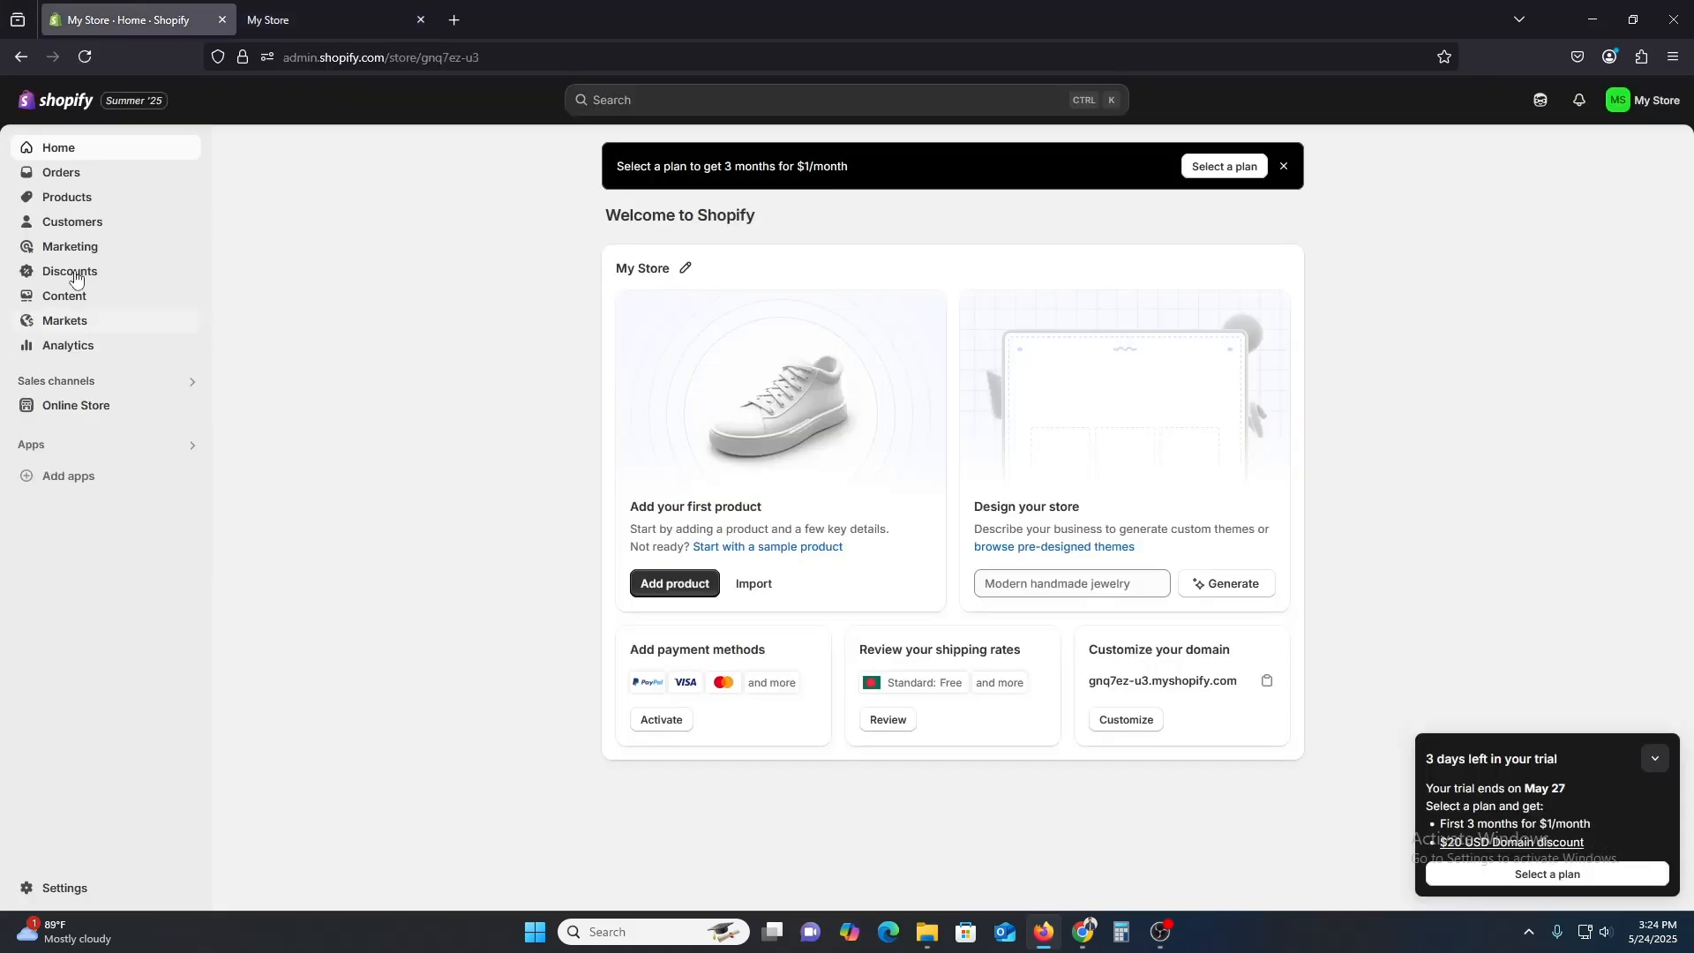
pyautogui.click(86, 200)
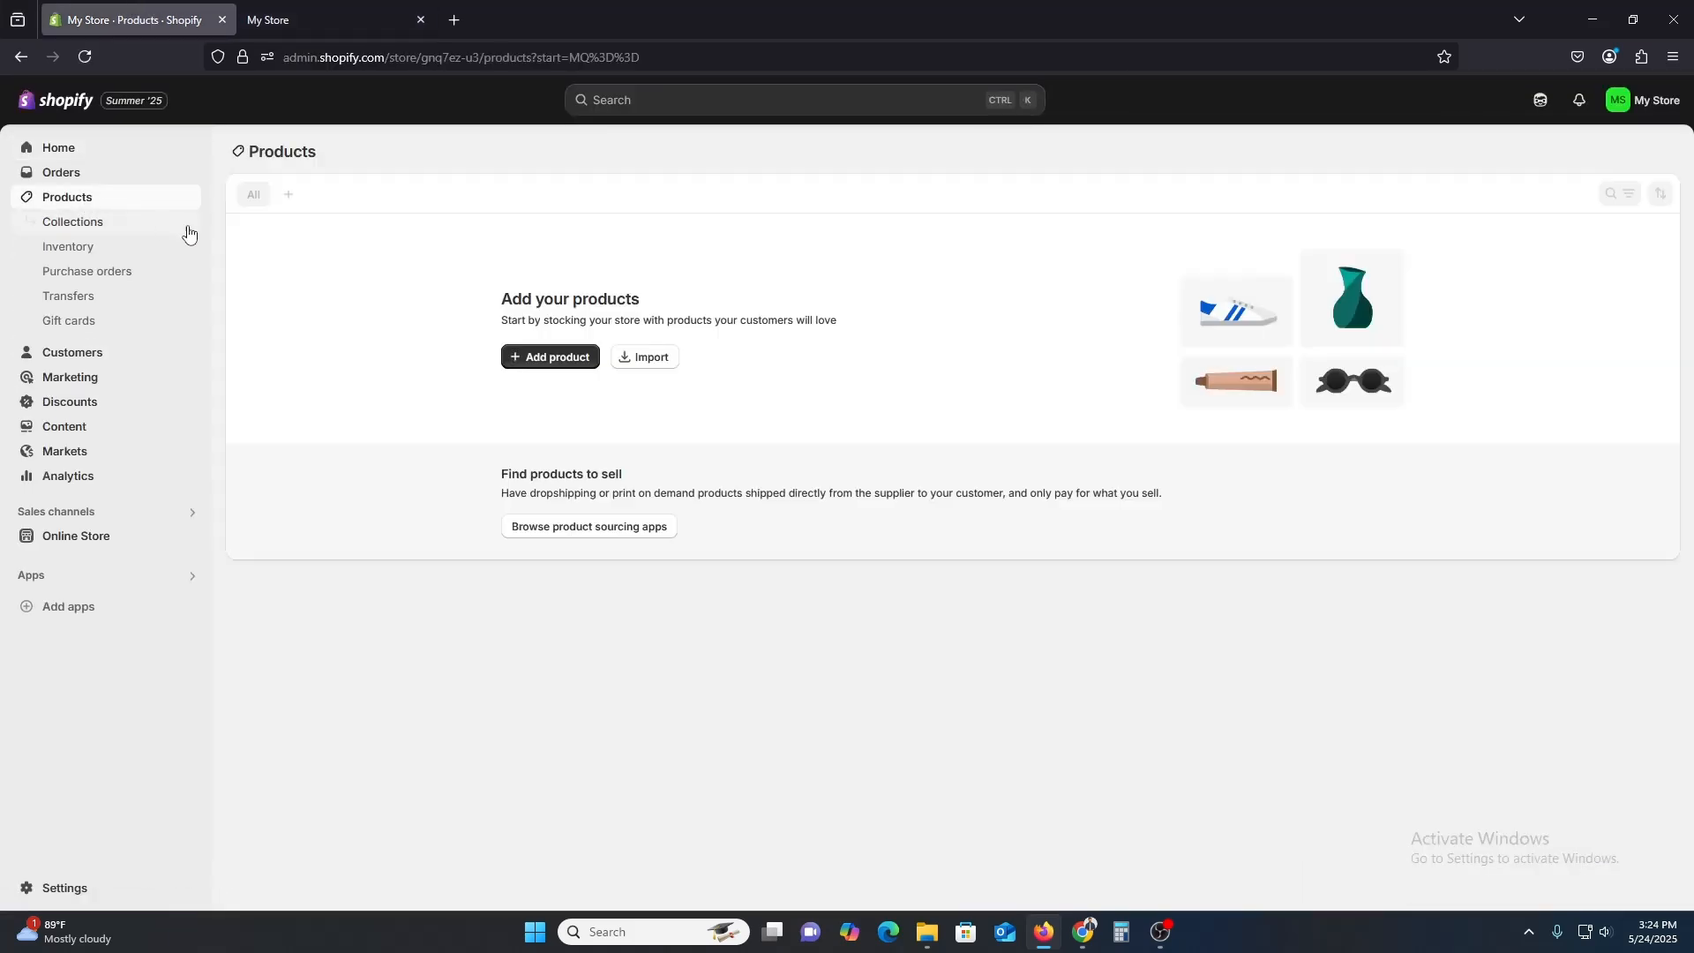
pyautogui.click(744, 103)
pyautogui.write('How To use Loox Reviews (Loox Product Reviews Tutorial 2025)')
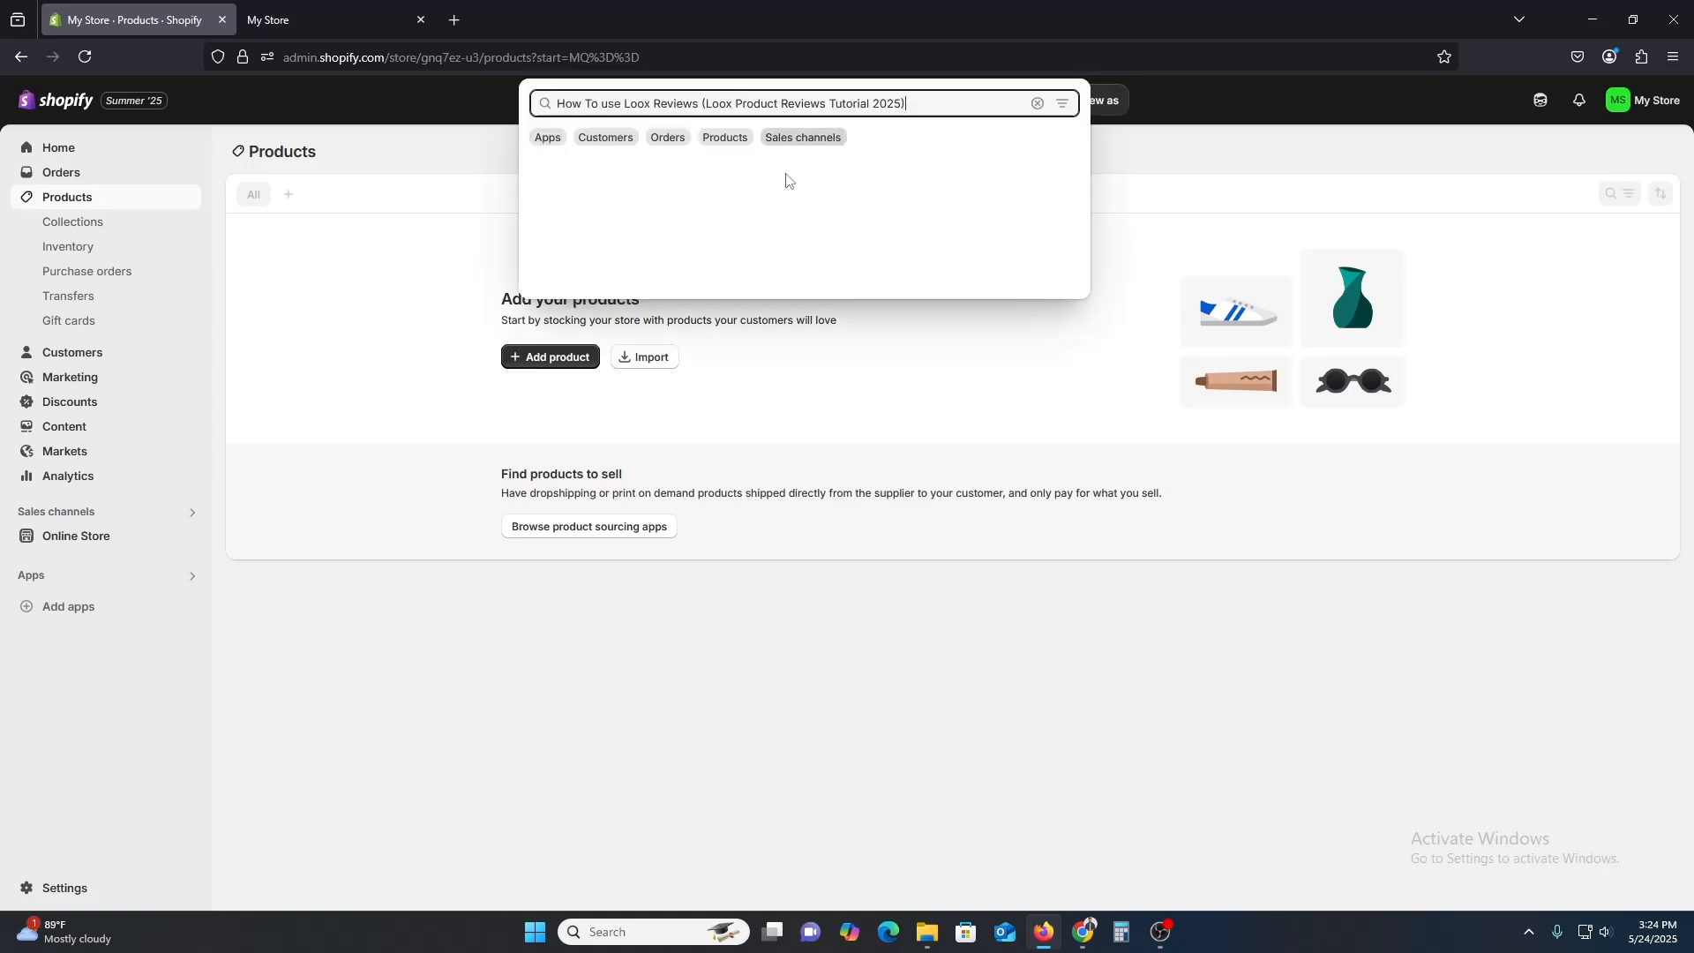
pyautogui.click(1174, 190)
# Start a new product and enter "Headphone For Babys" as its title.
pyautogui.click(535, 365)
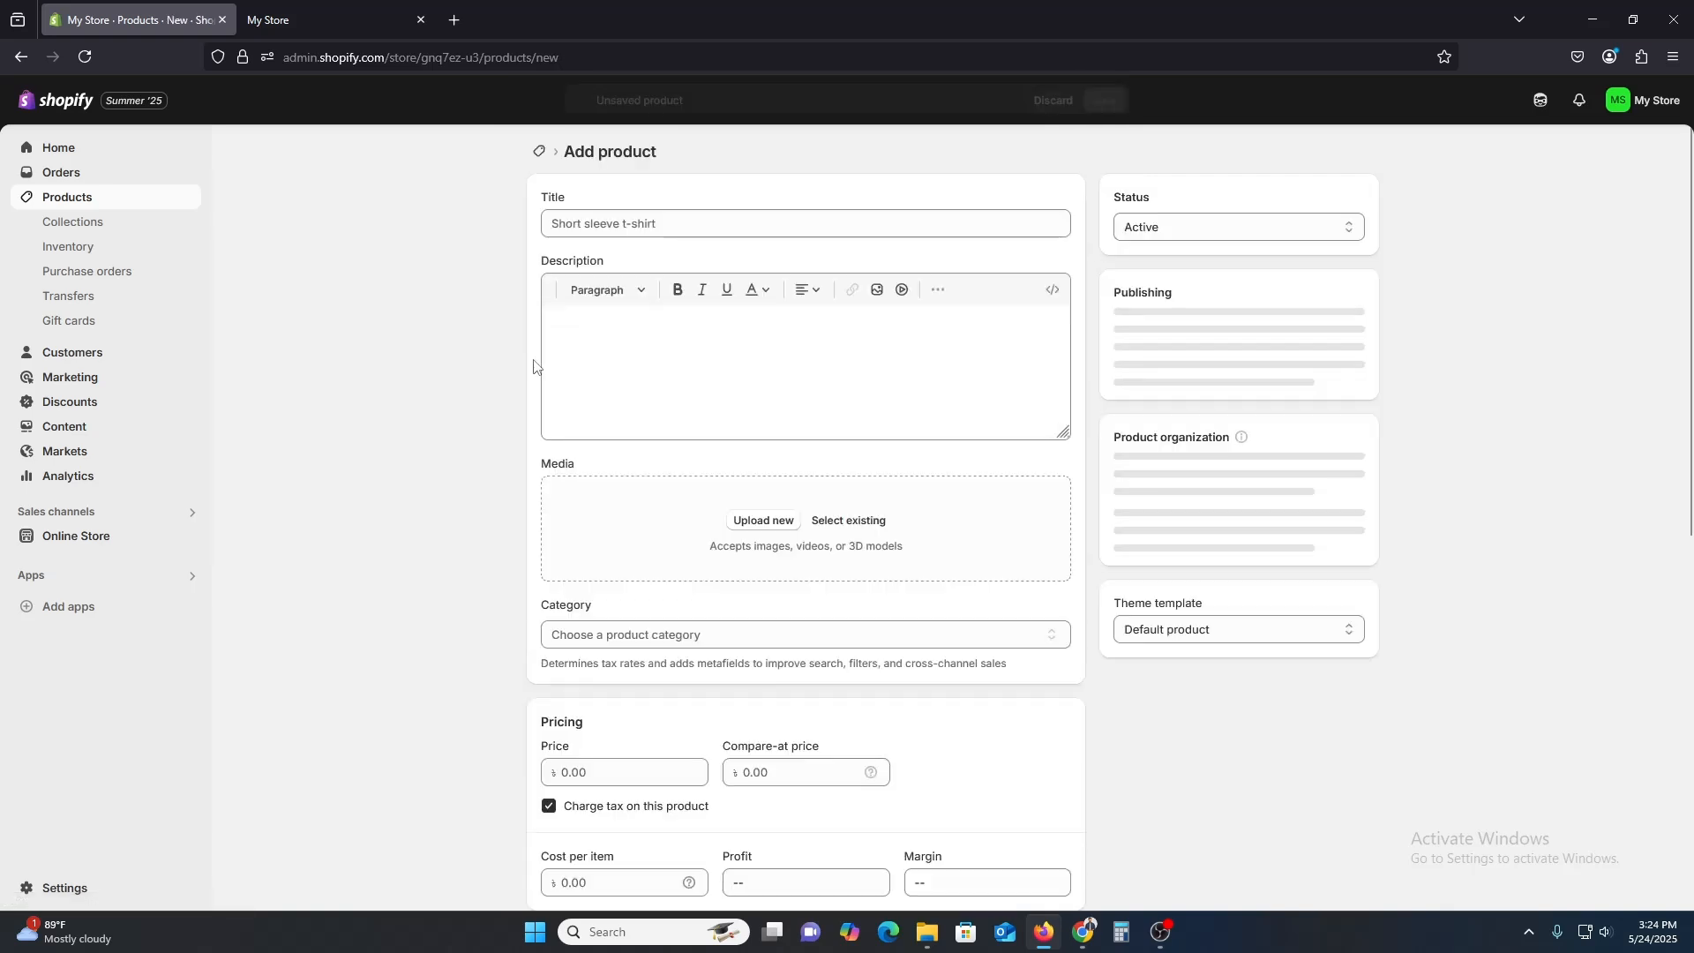
pyautogui.click(658, 220)
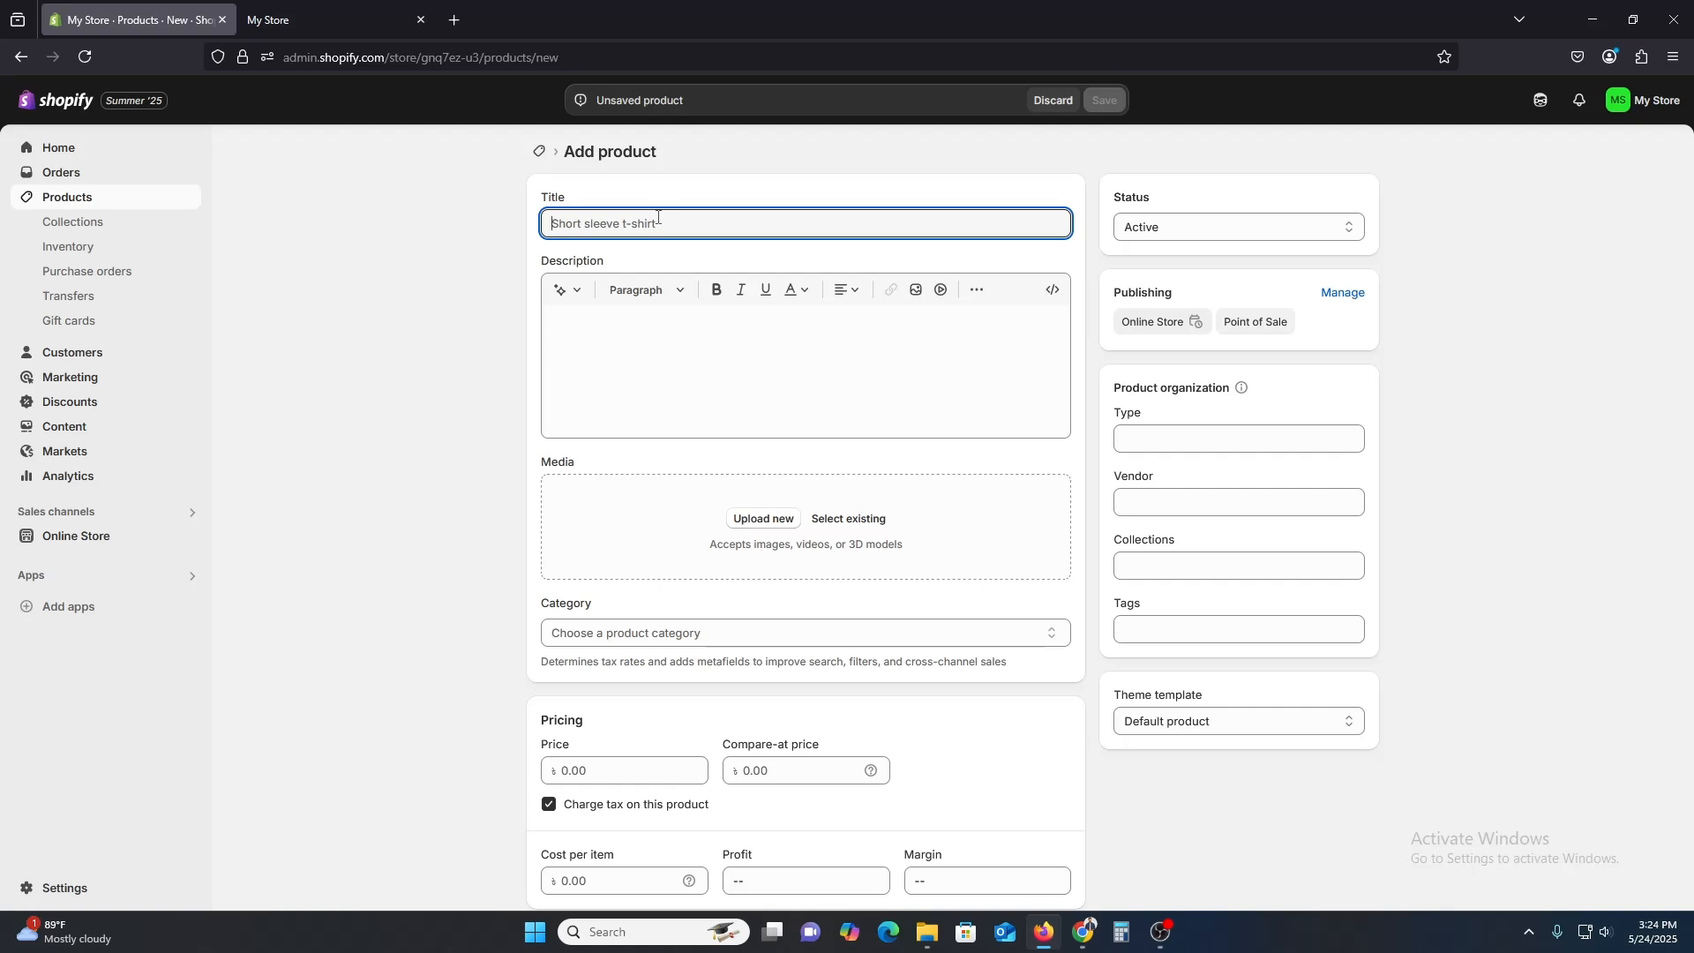
pyautogui.write('He')
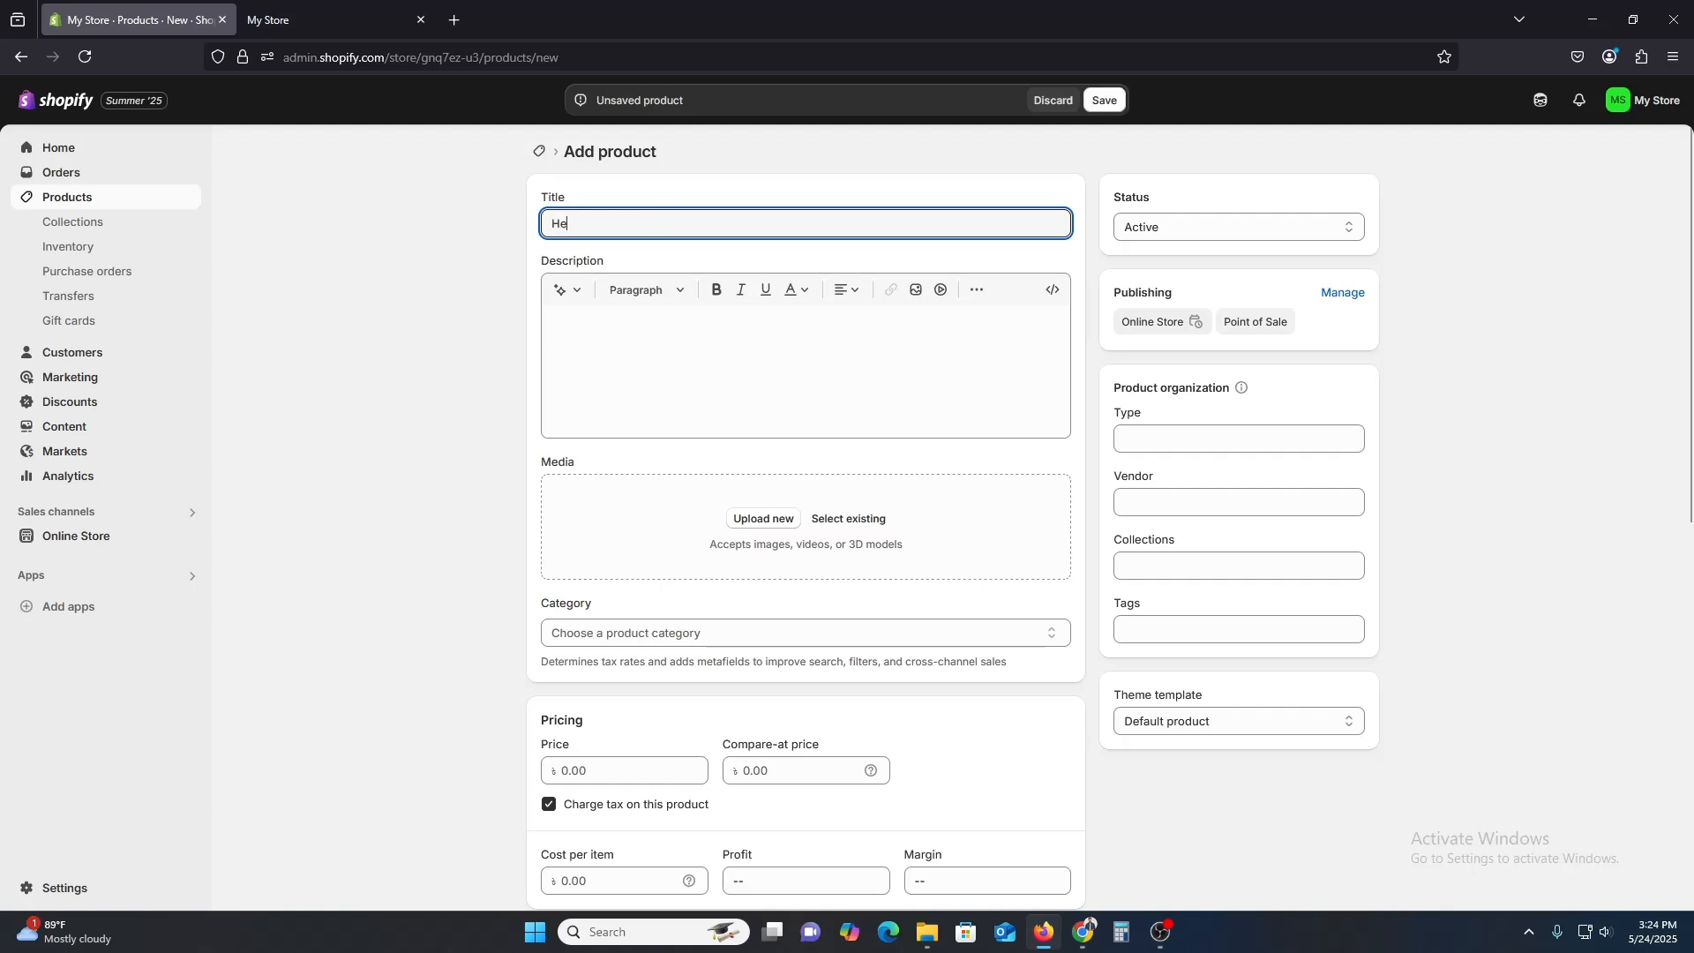
pyautogui.write('adphone For ')
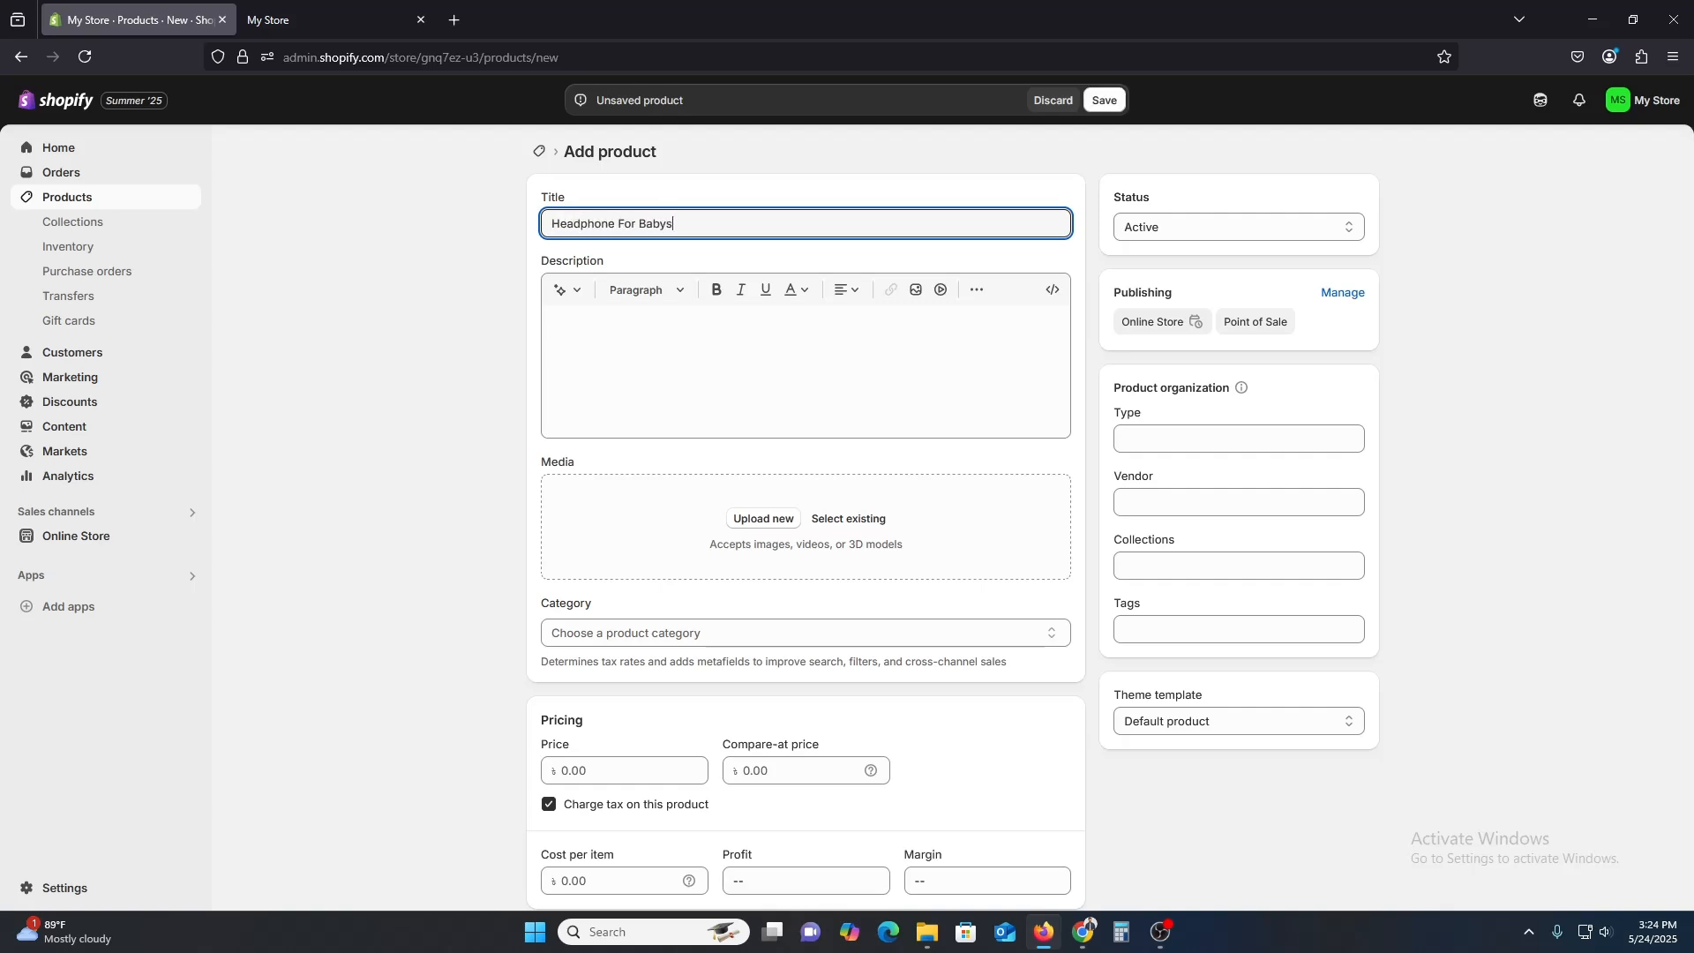
pyautogui.write('Babys')
# Upload the image by-bm3011-01-500x500 from the Downloads folder as the product's media.
pyautogui.scroll(-4, 855, 379)
pyautogui.scroll(3, 788, 487)
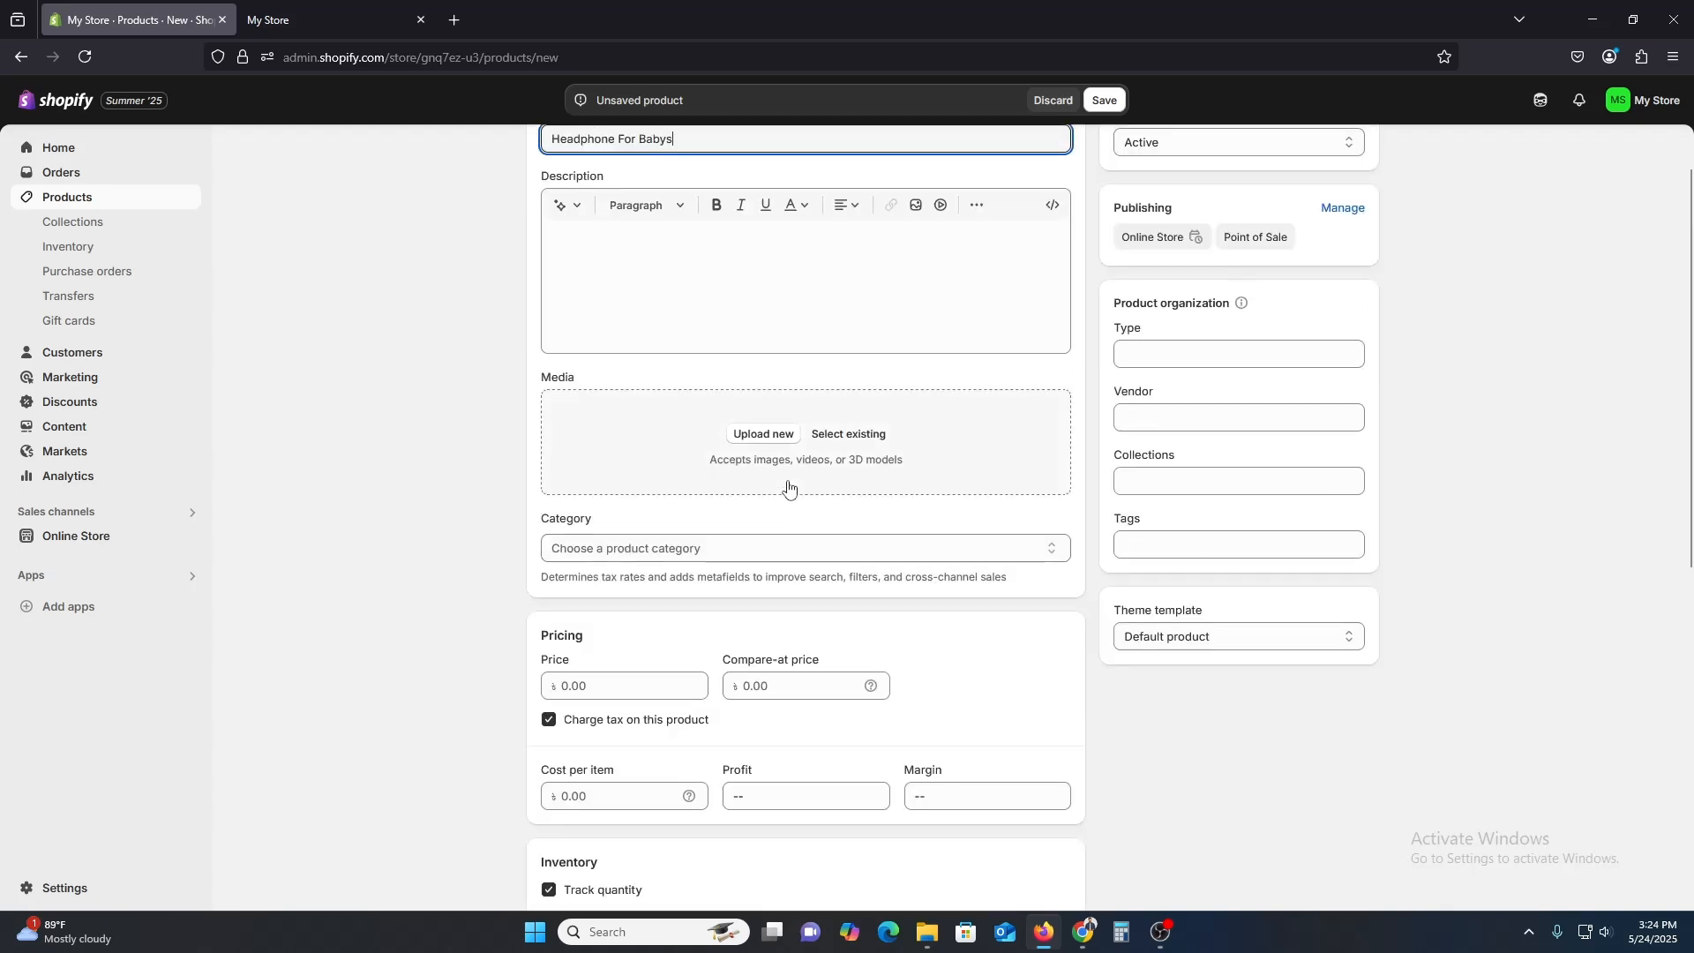
pyautogui.click(735, 437)
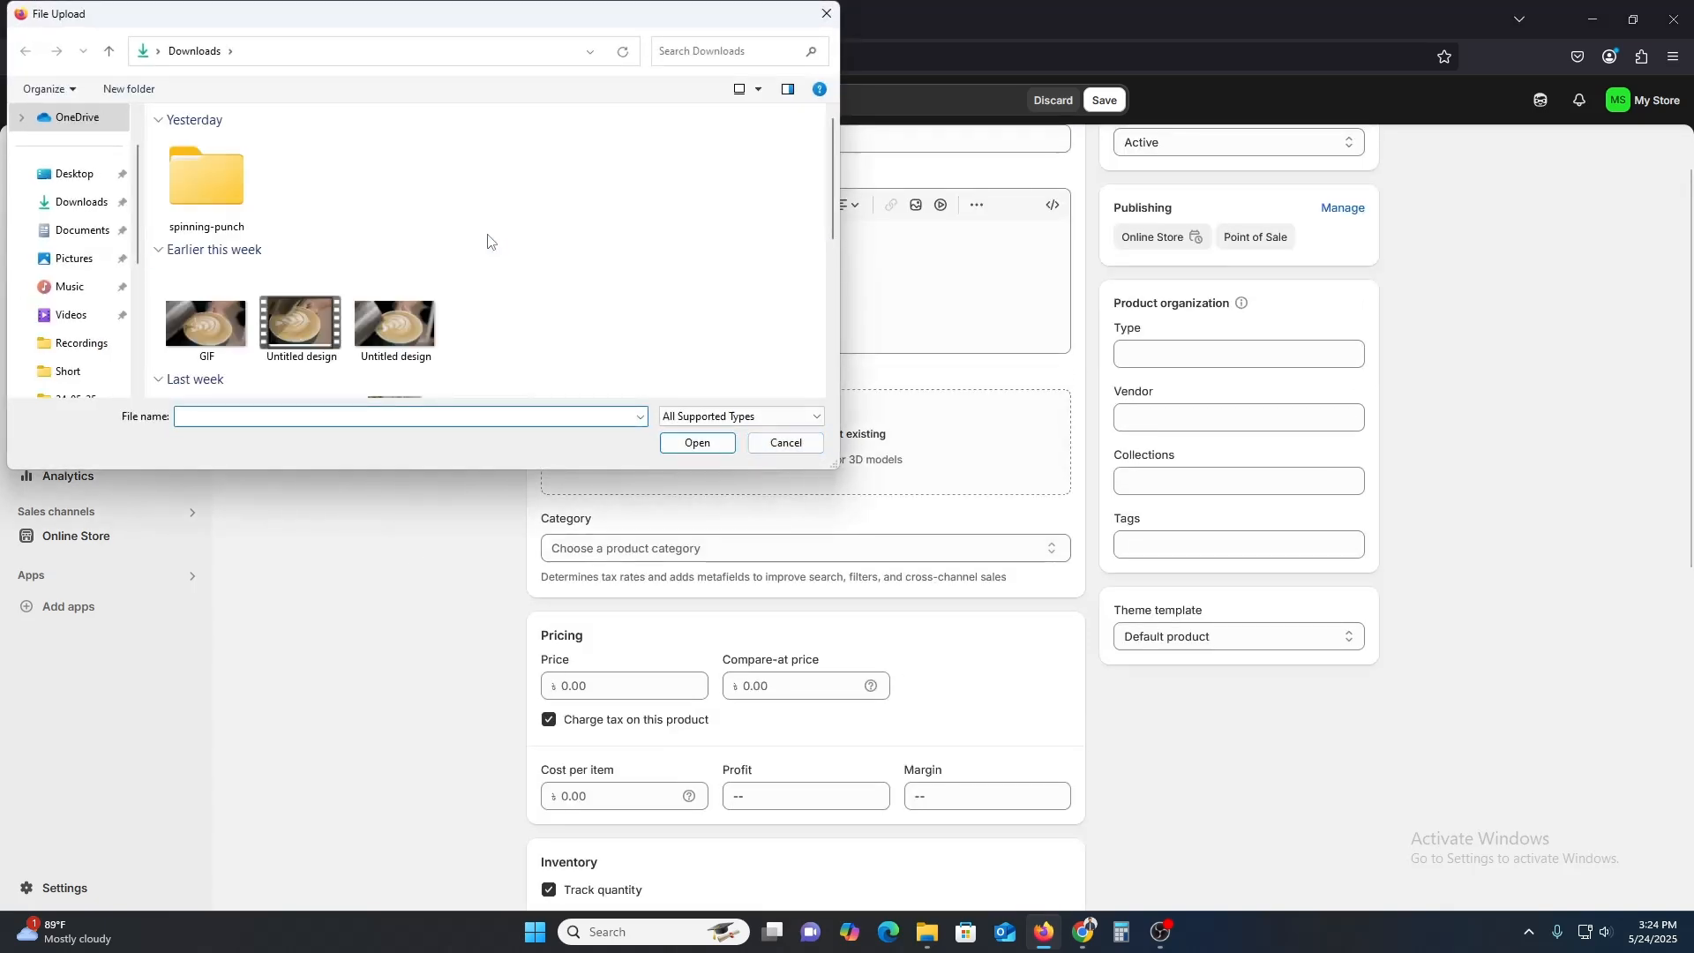
pyautogui.scroll(-5, 503, 235)
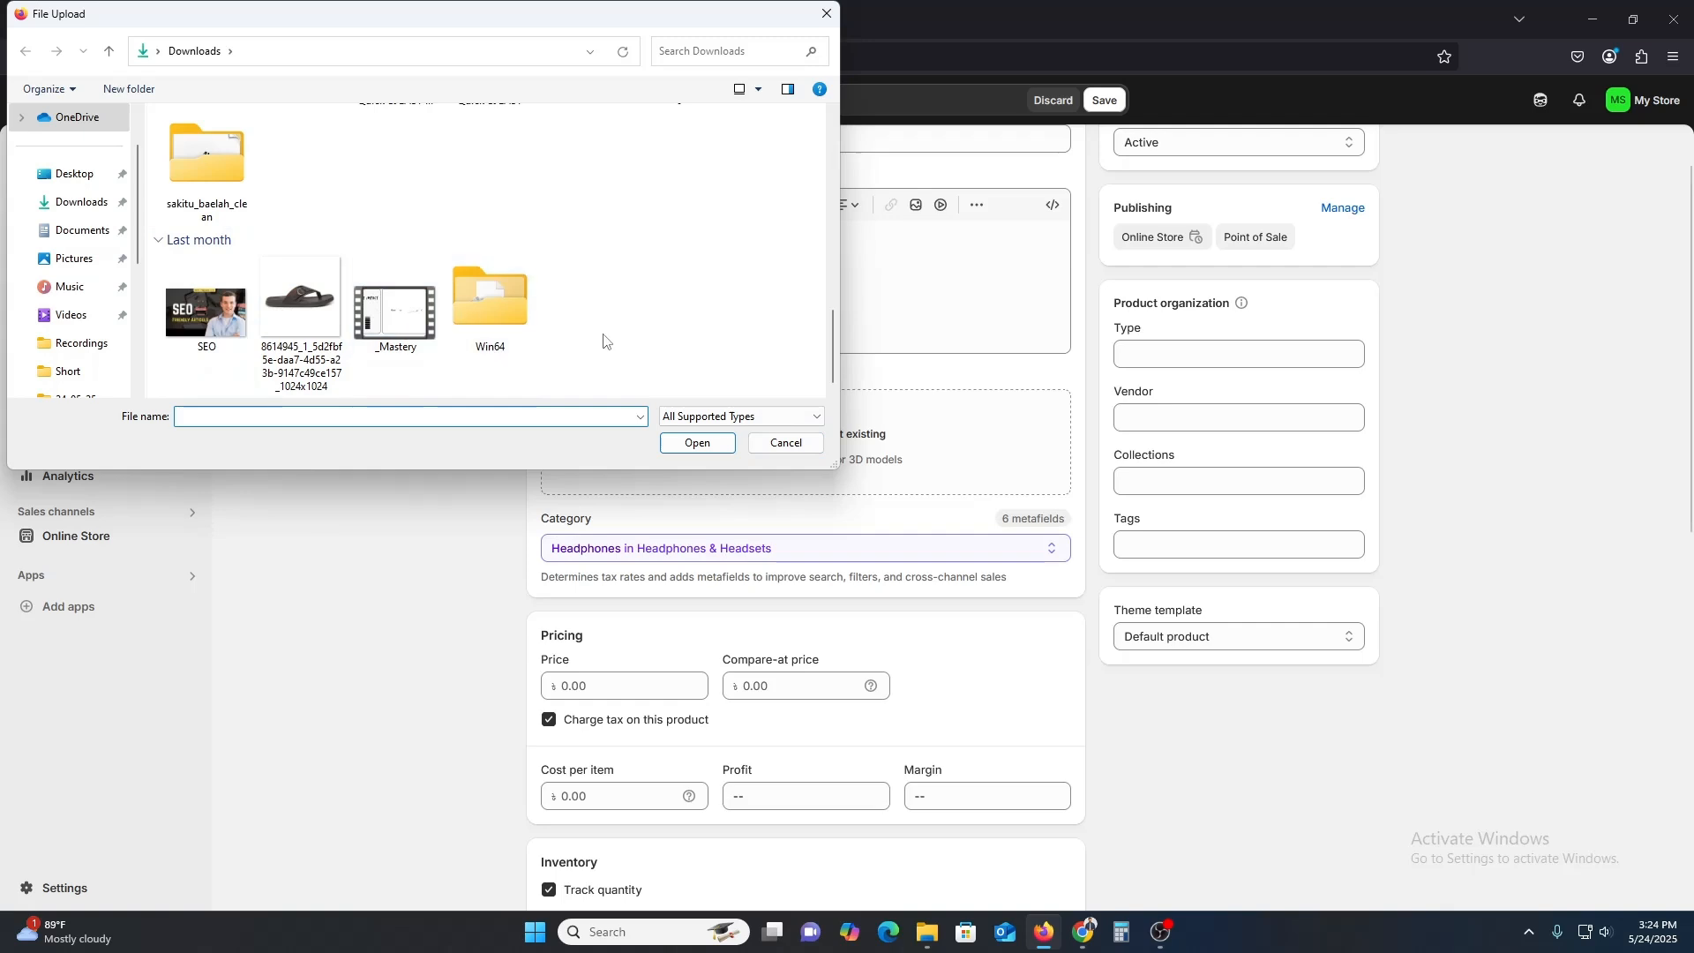
pyautogui.scroll(3, 609, 340)
pyautogui.scroll(-3, 558, 332)
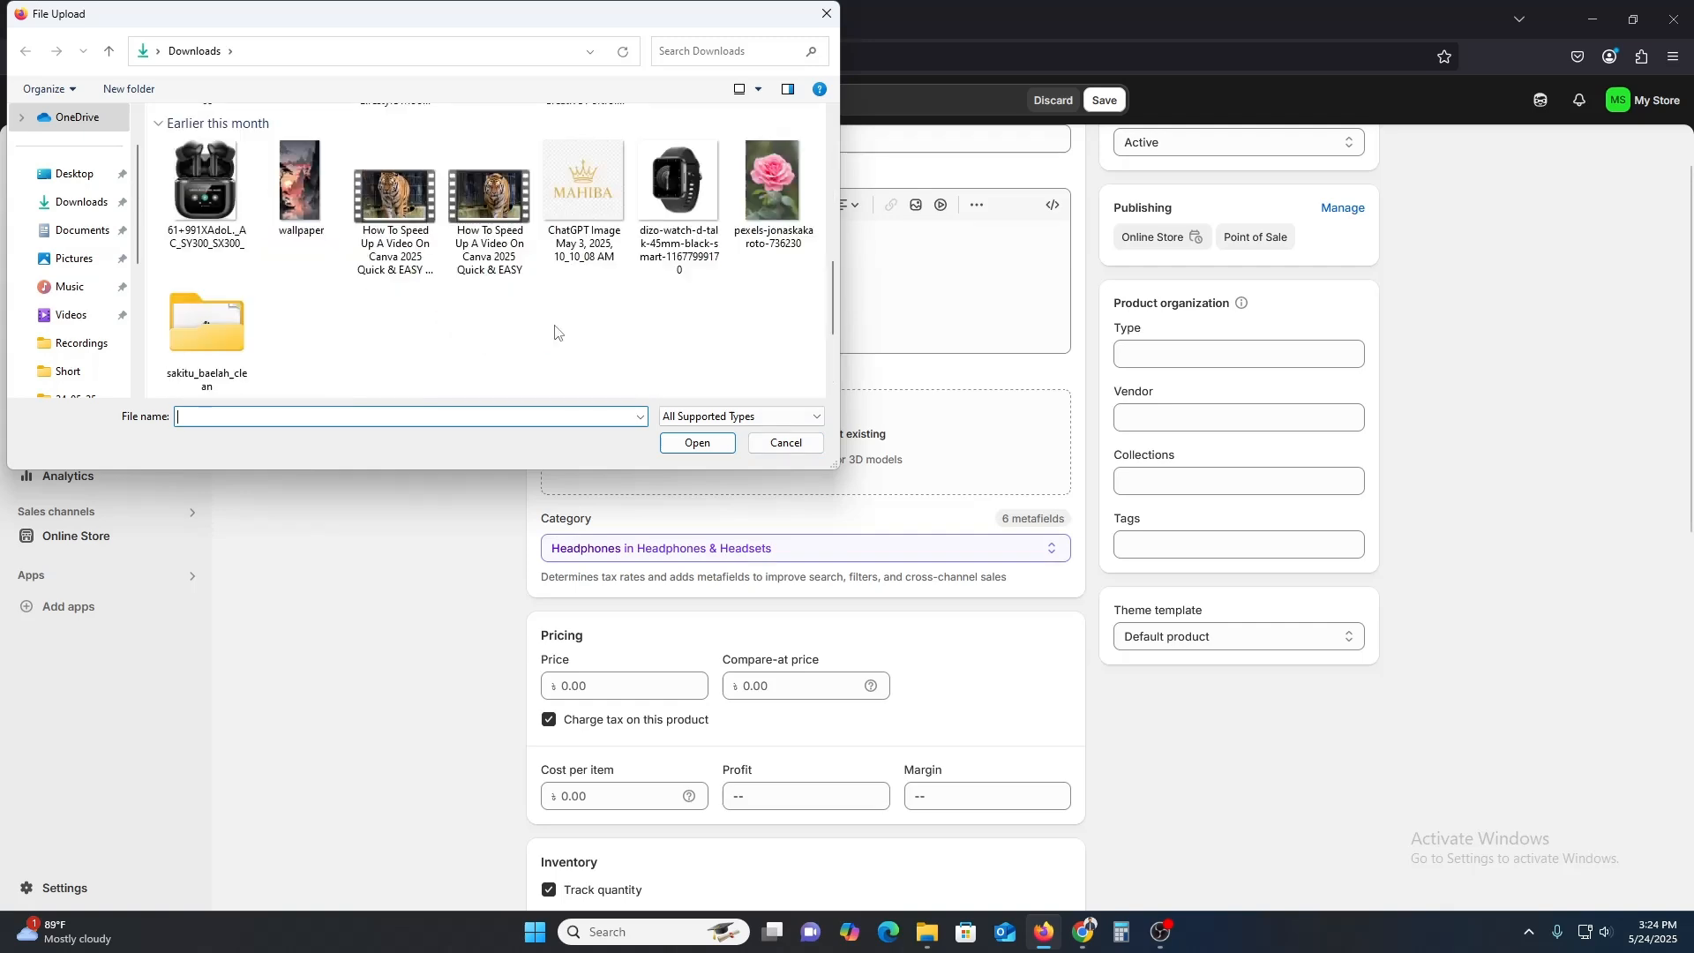
pyautogui.scroll(3, 555, 332)
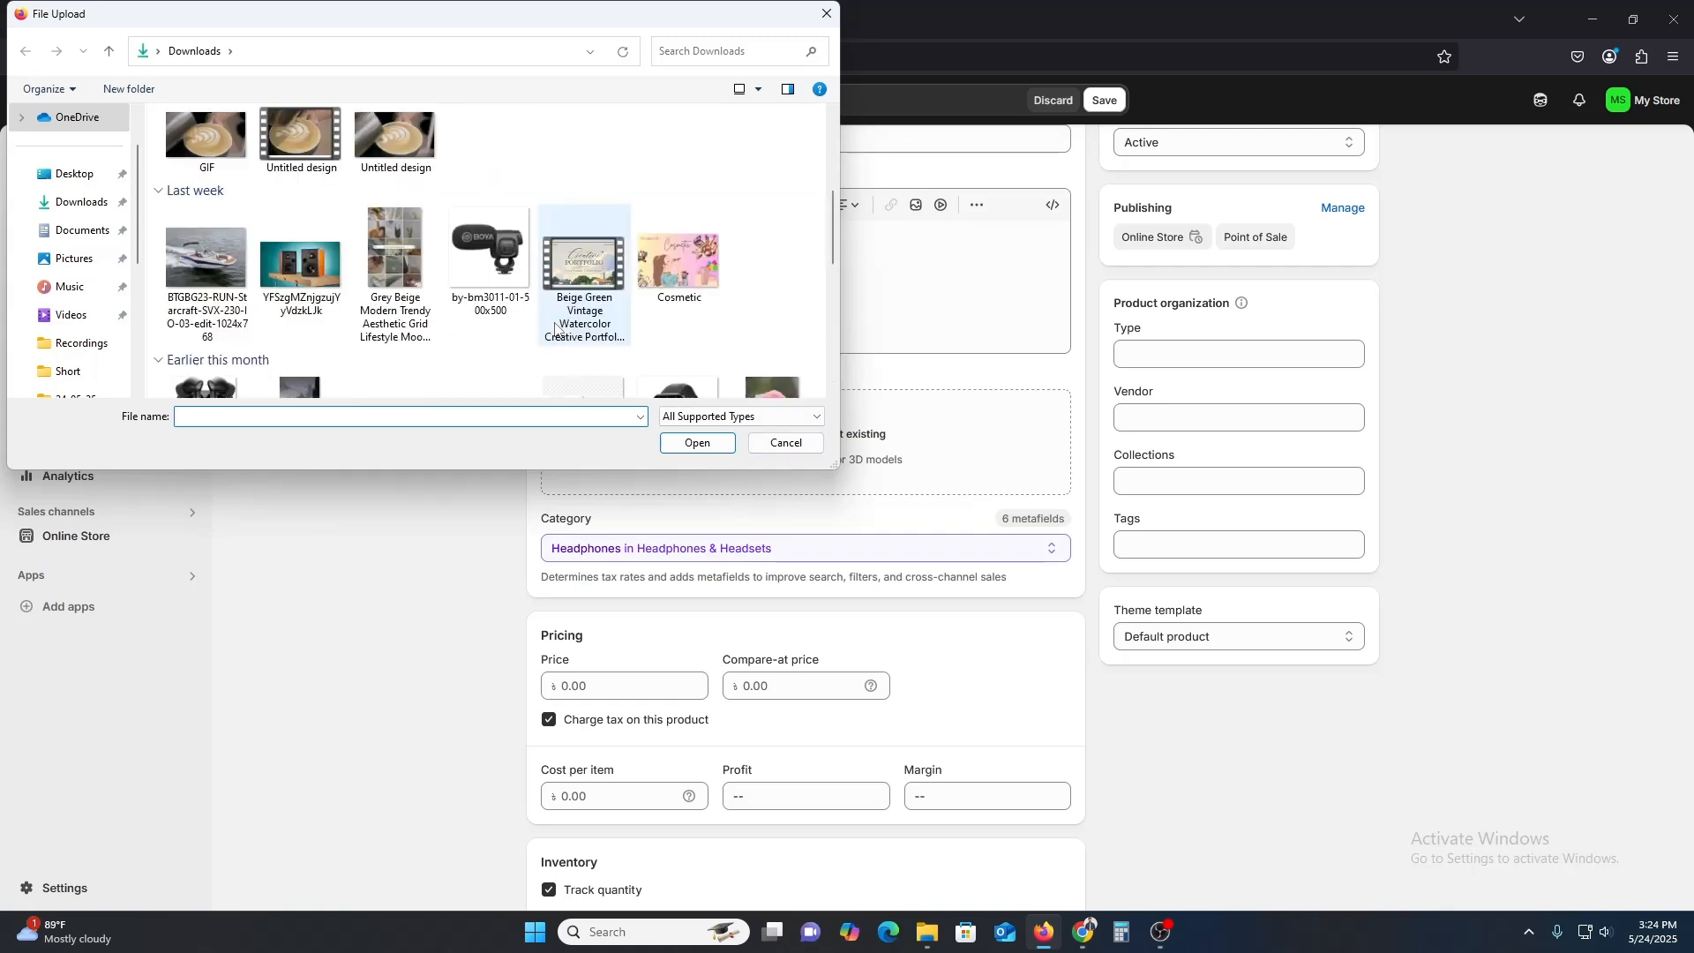
pyautogui.doubleClick(480, 260)
# Set the product's price to 1500 and save the new product.
pyautogui.scroll(-2, 800, 719)
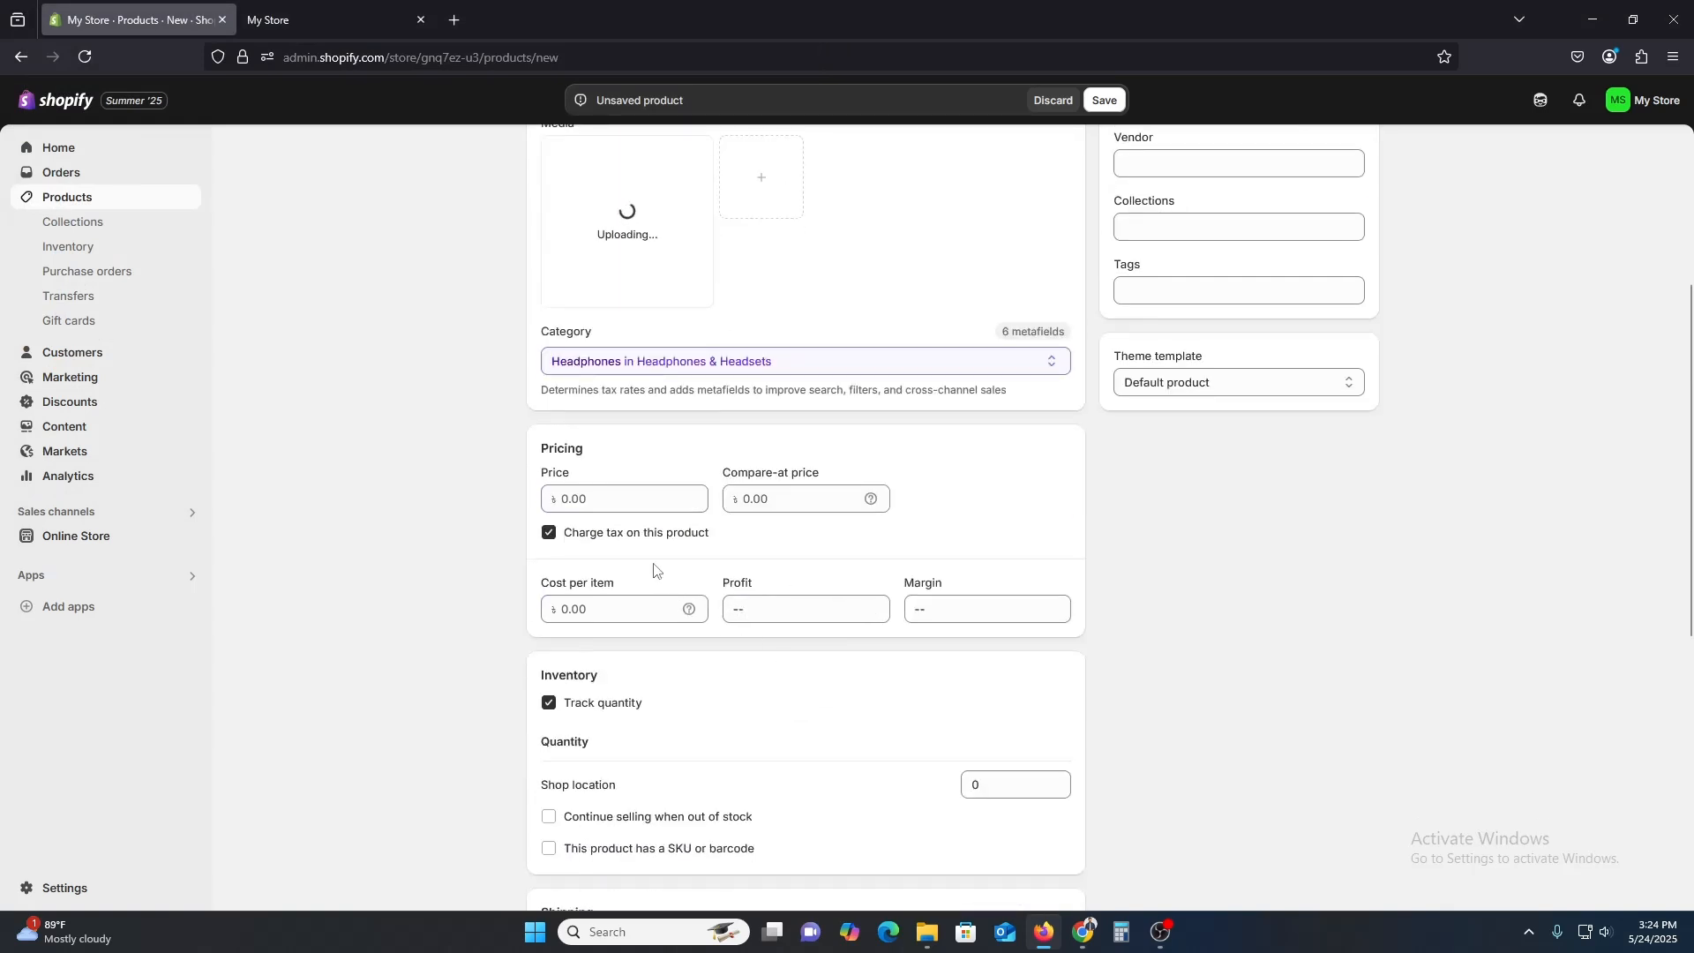
pyautogui.click(593, 497)
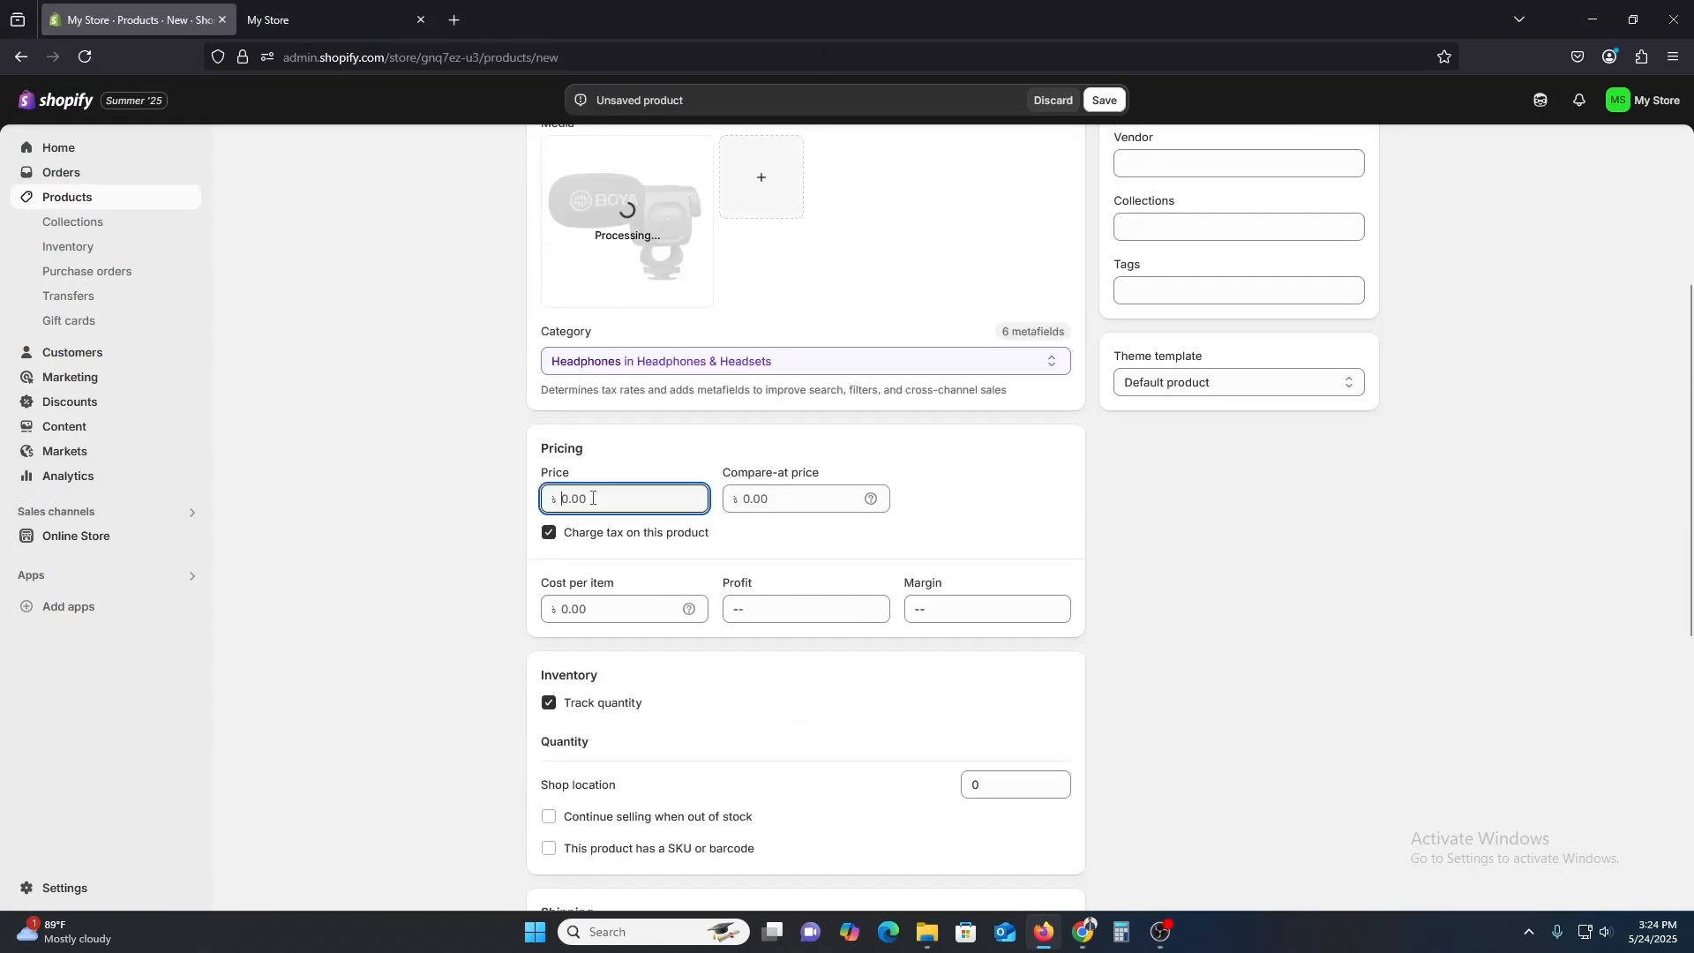
pyautogui.write('1500')
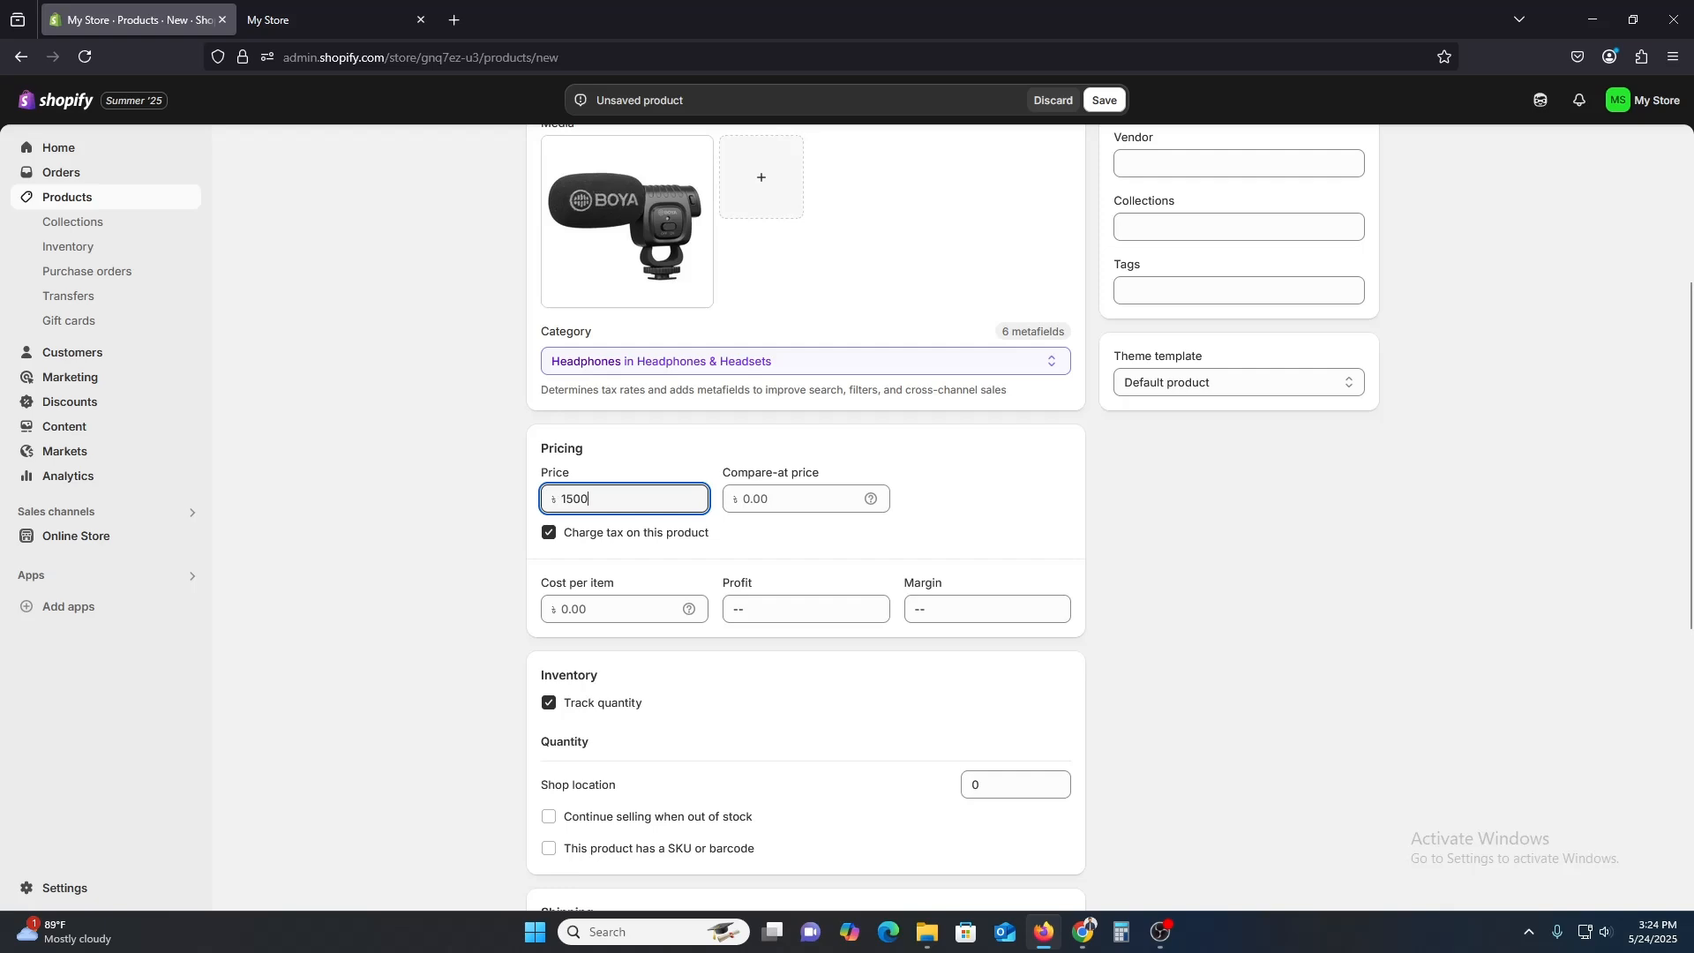
pyautogui.click(447, 530)
pyautogui.scroll(-6, 450, 538)
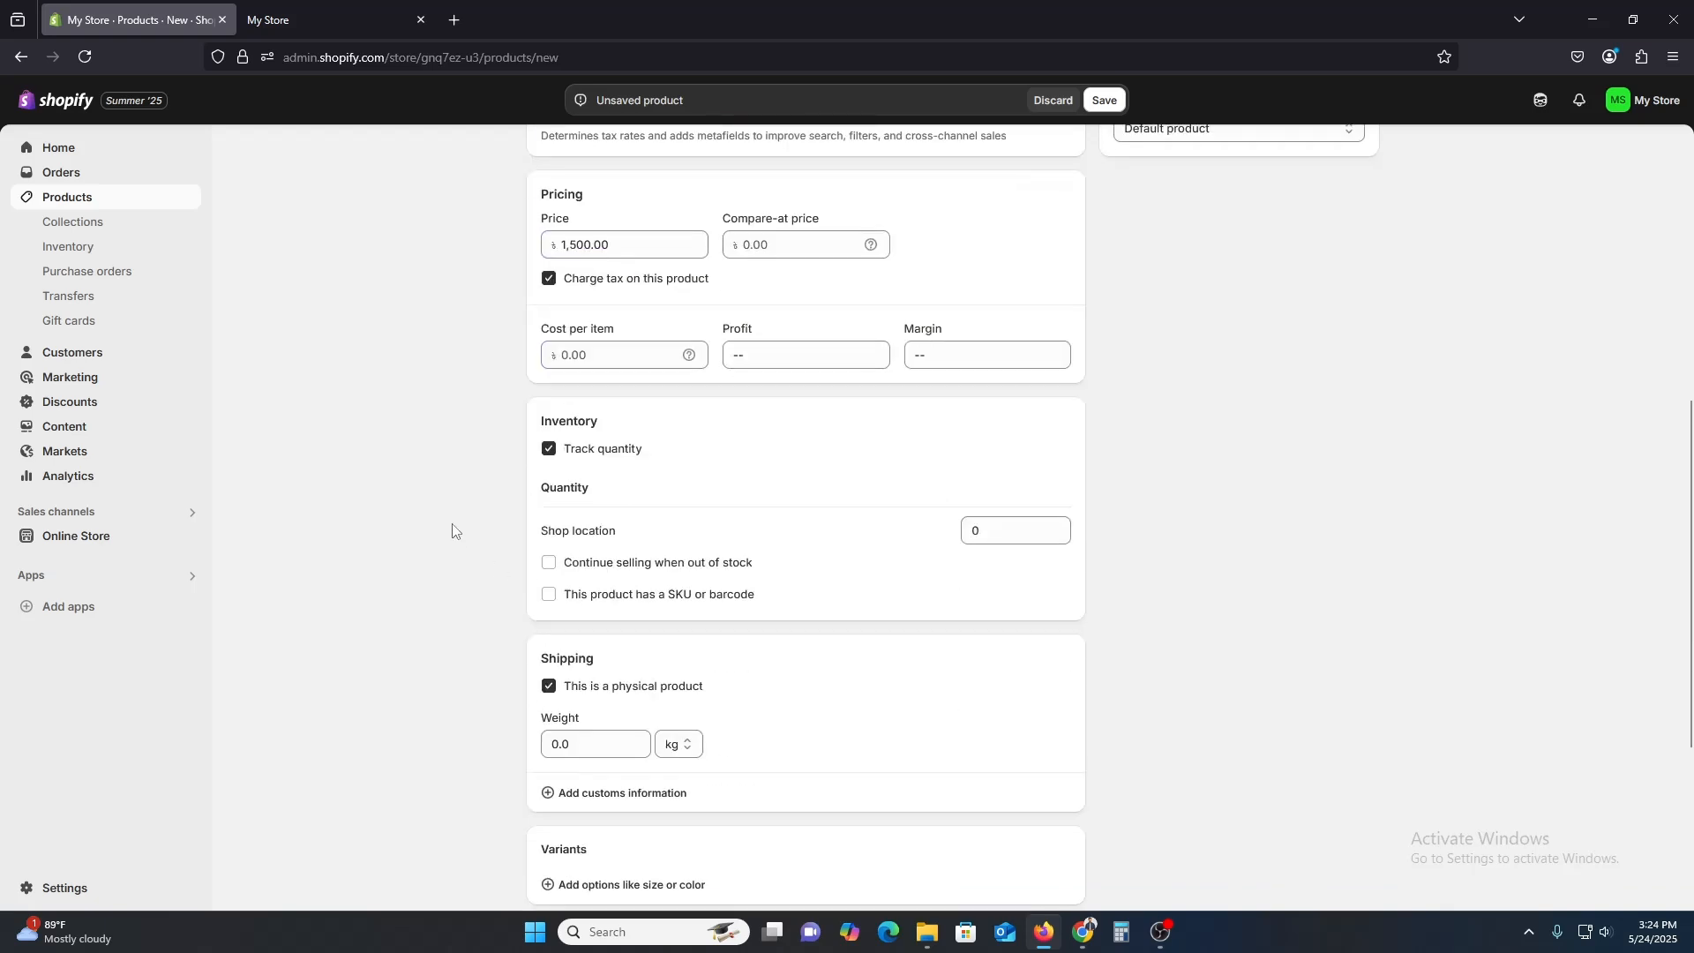
pyautogui.scroll(4, 454, 545)
pyautogui.scroll(-4, 454, 545)
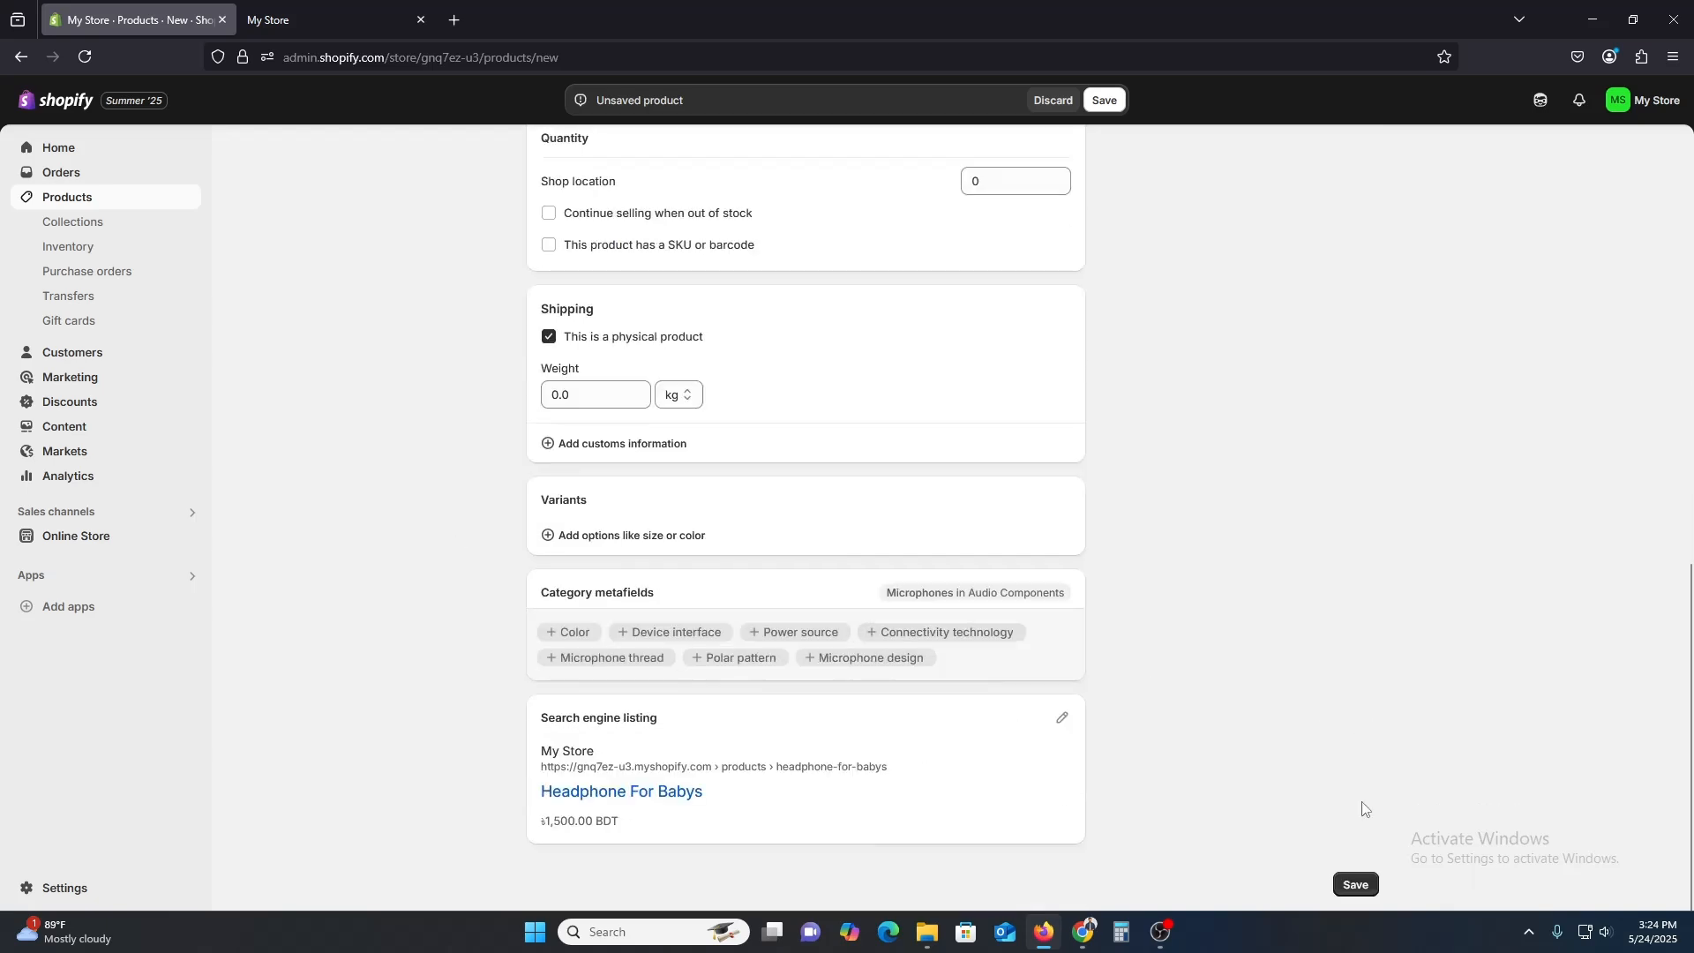
pyautogui.click(1359, 885)
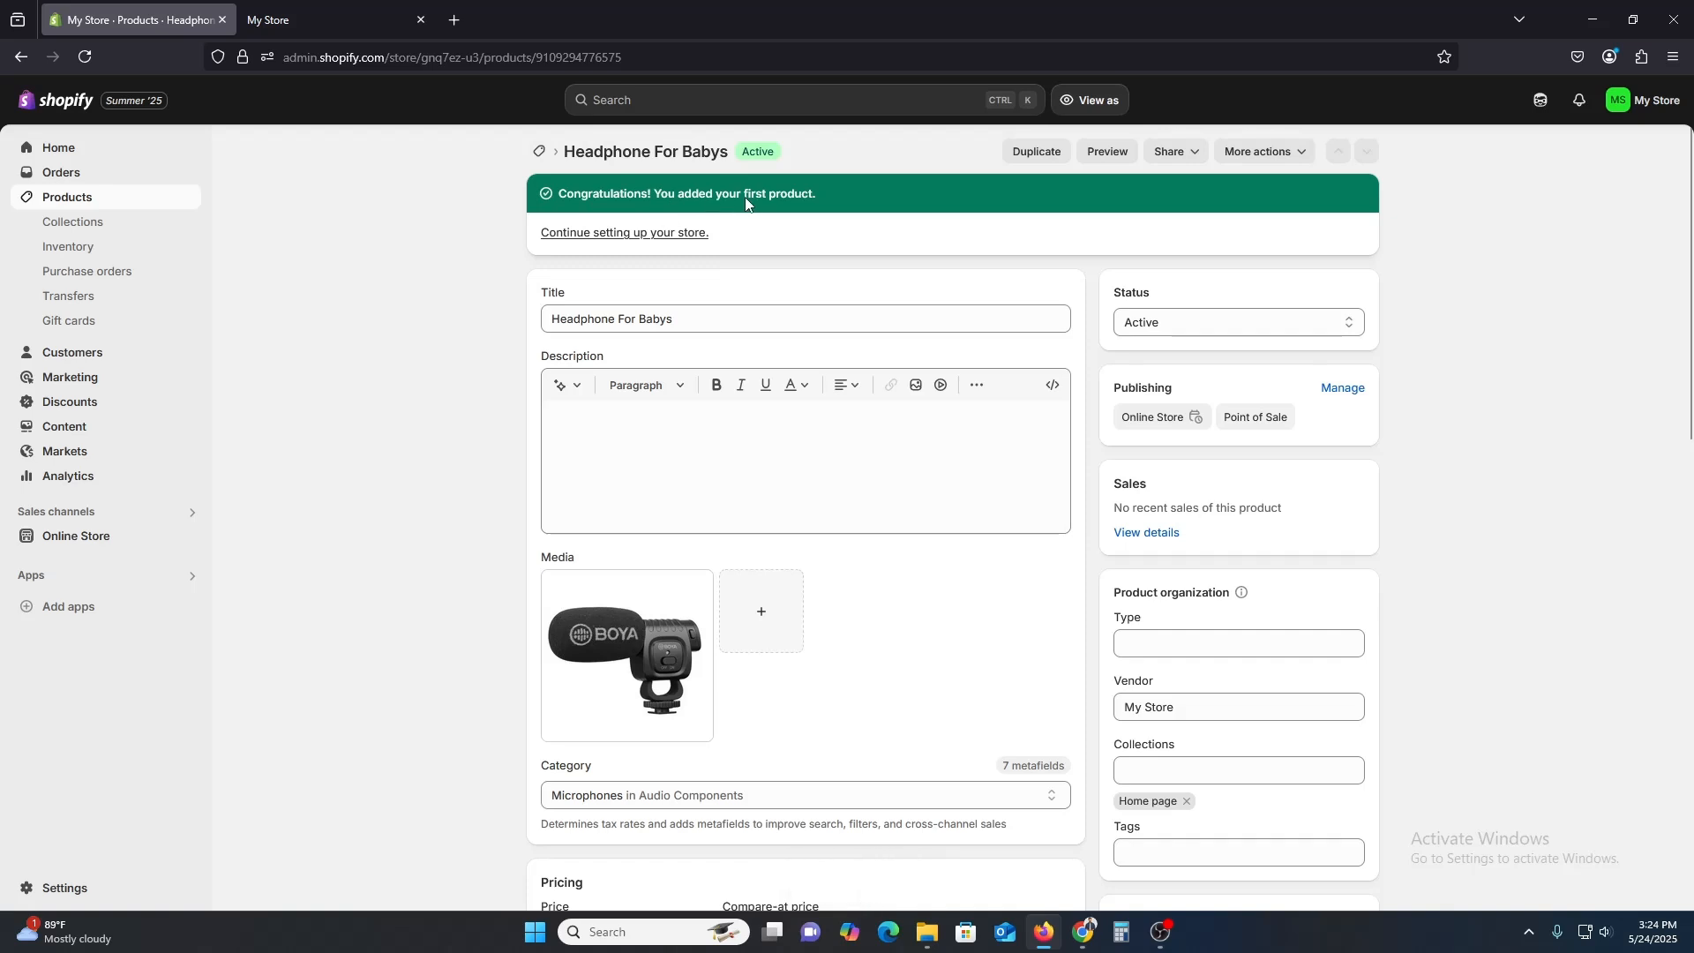
# Reopen the Headphone For Babys product from the product list and find its inventory settings.
pyautogui.click(116, 206)
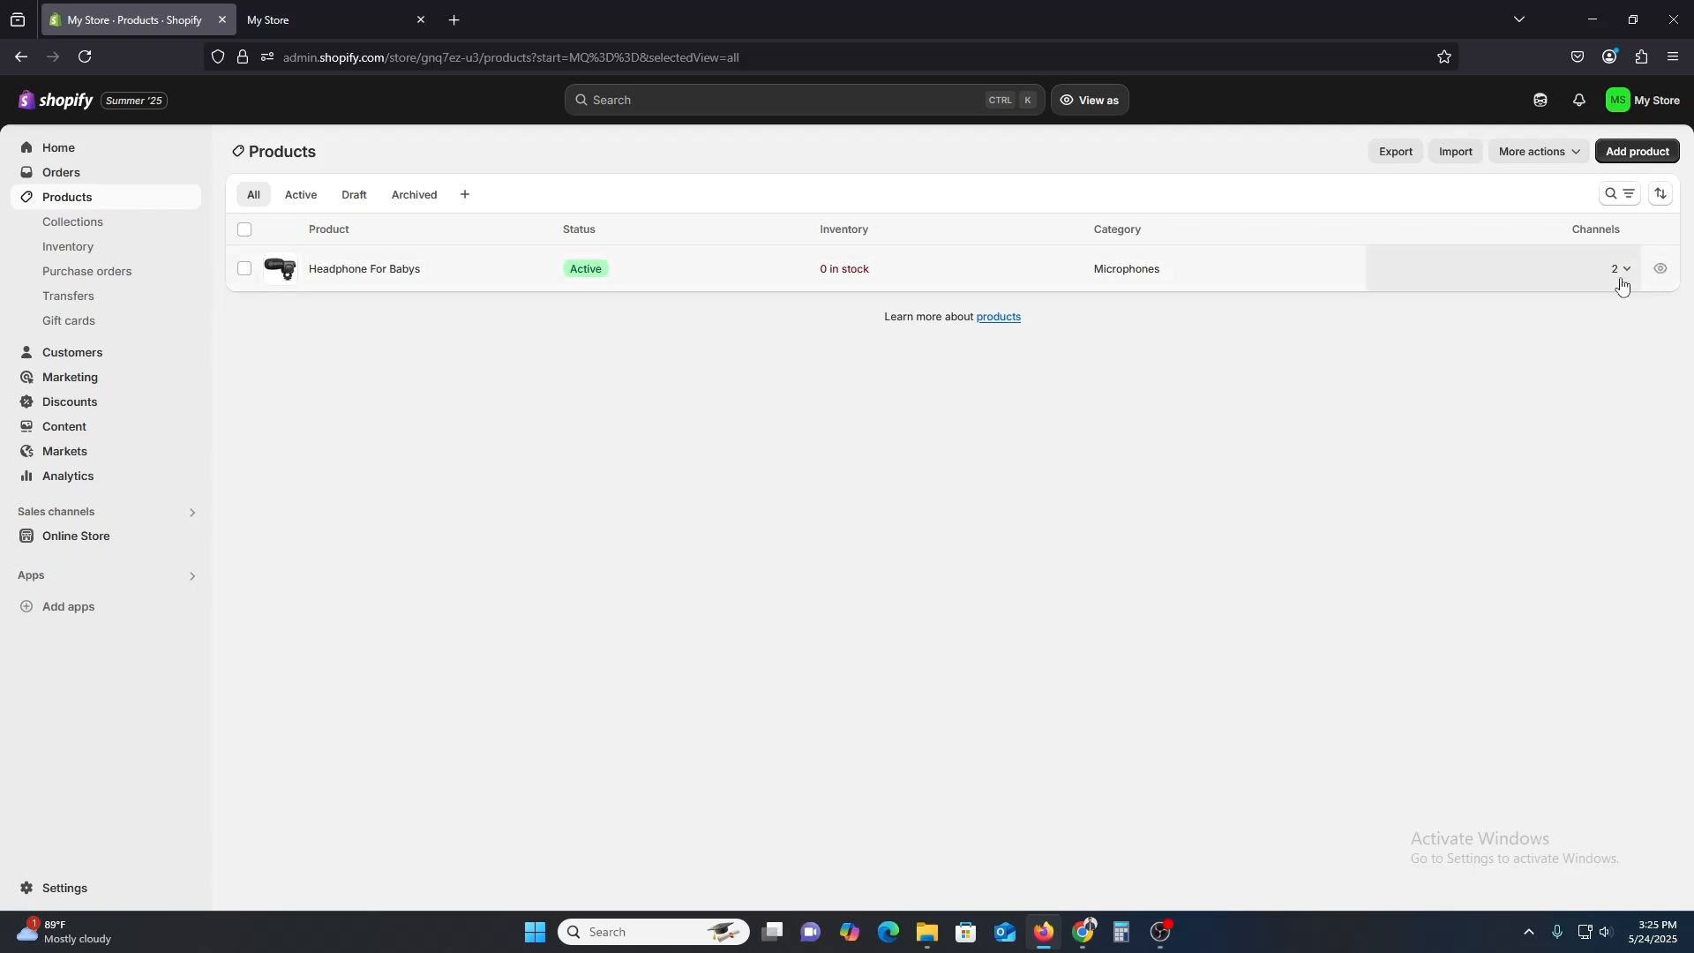
pyautogui.click(352, 281)
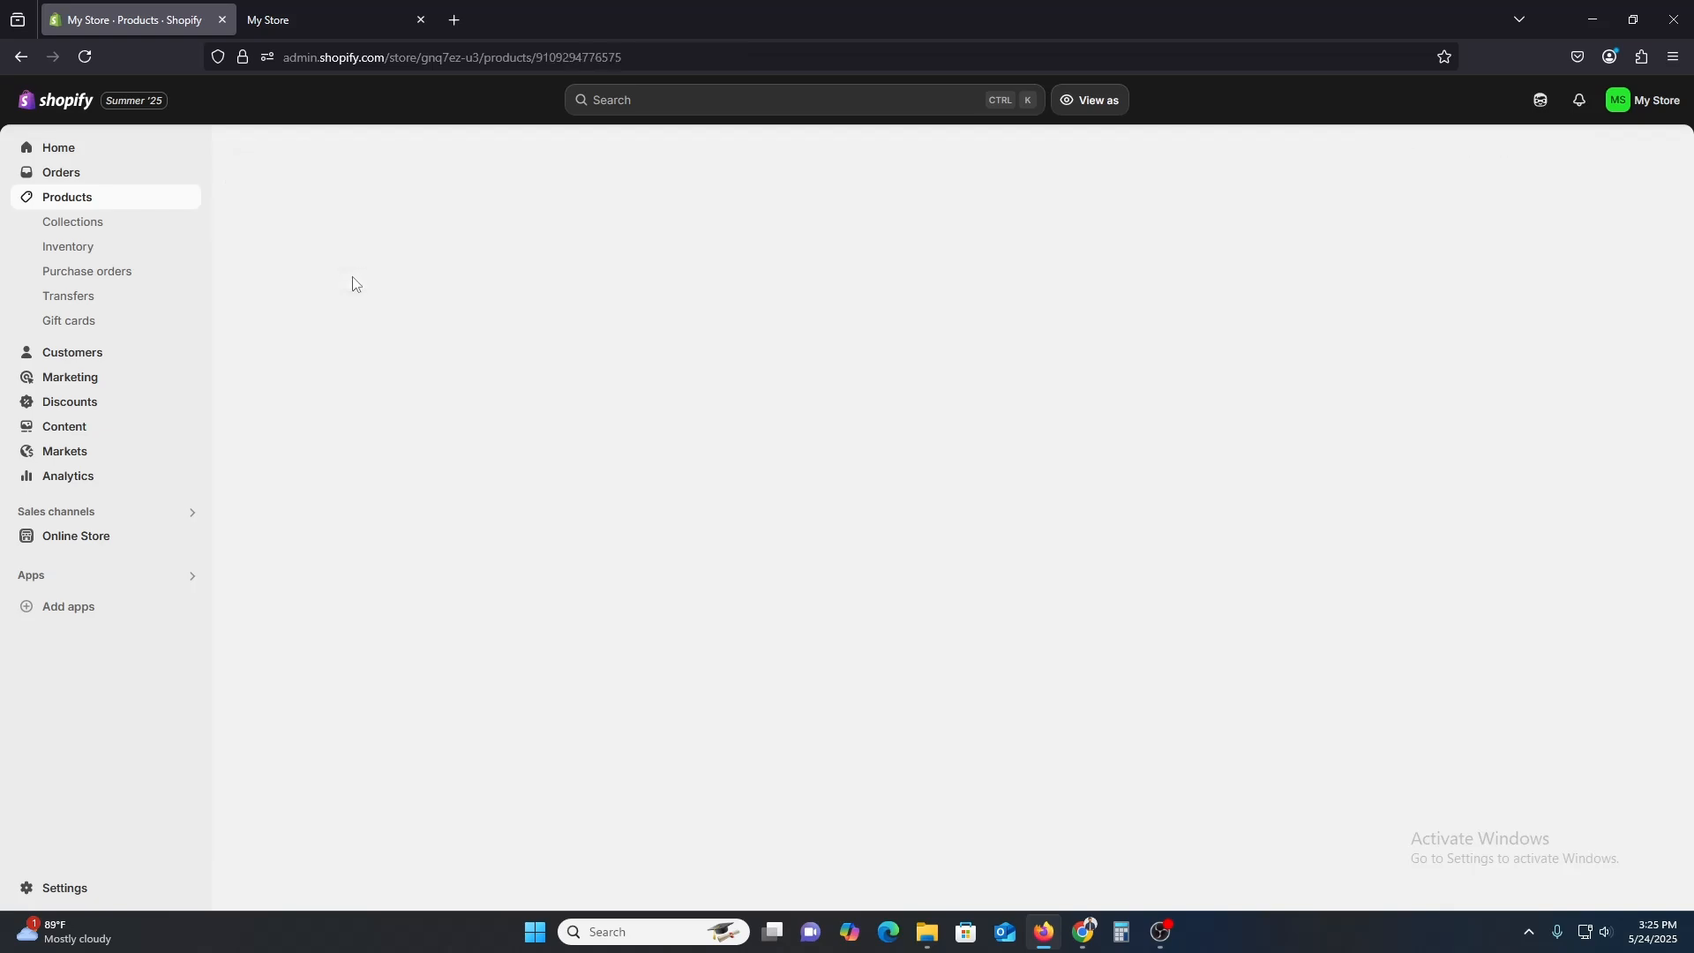
pyautogui.scroll(-7, 984, 671)
pyautogui.scroll(-6, 882, 653)
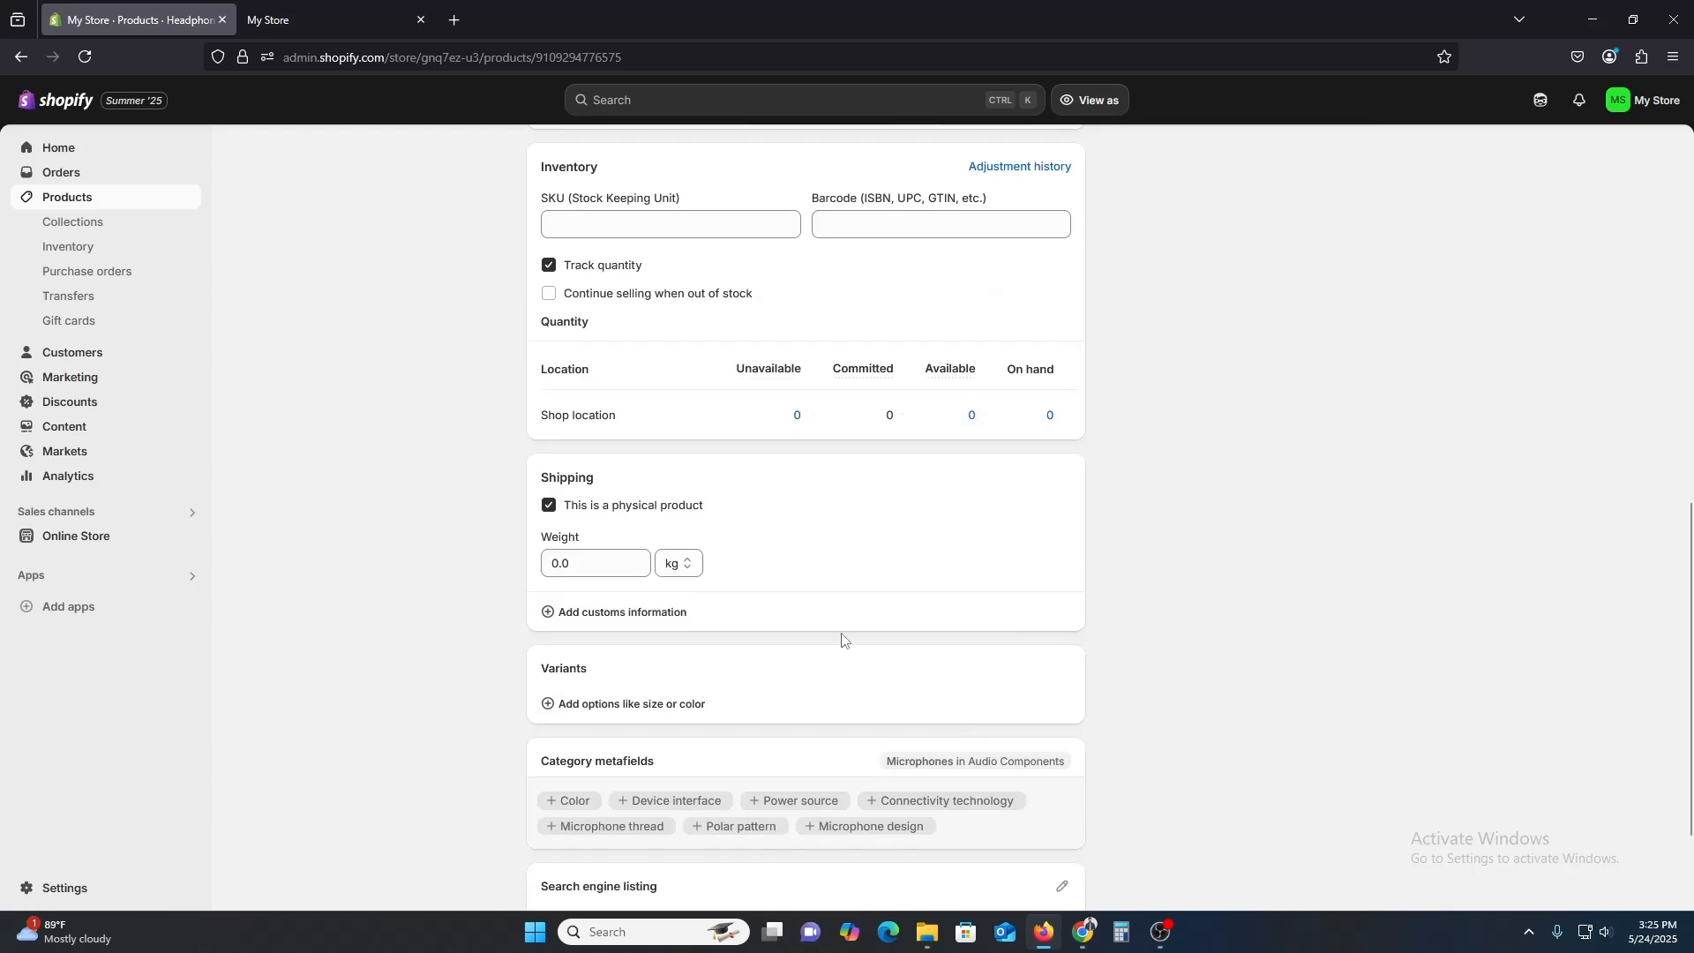
pyautogui.scroll(4, 848, 624)
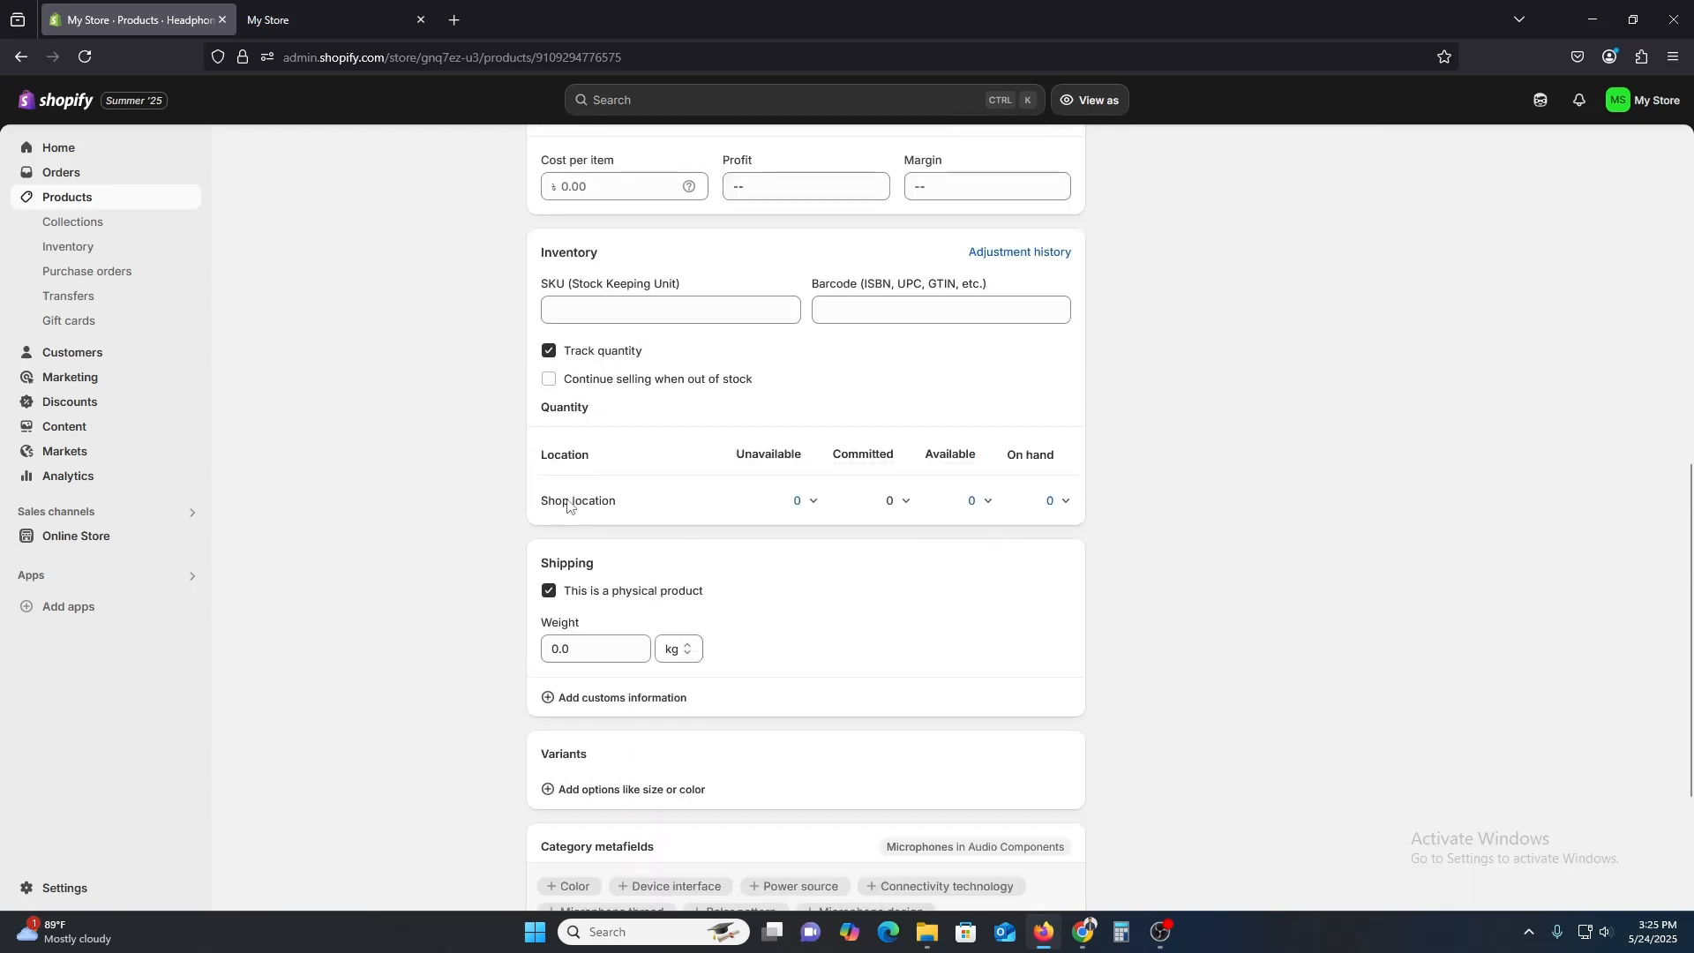
pyautogui.scroll(2, 587, 494)
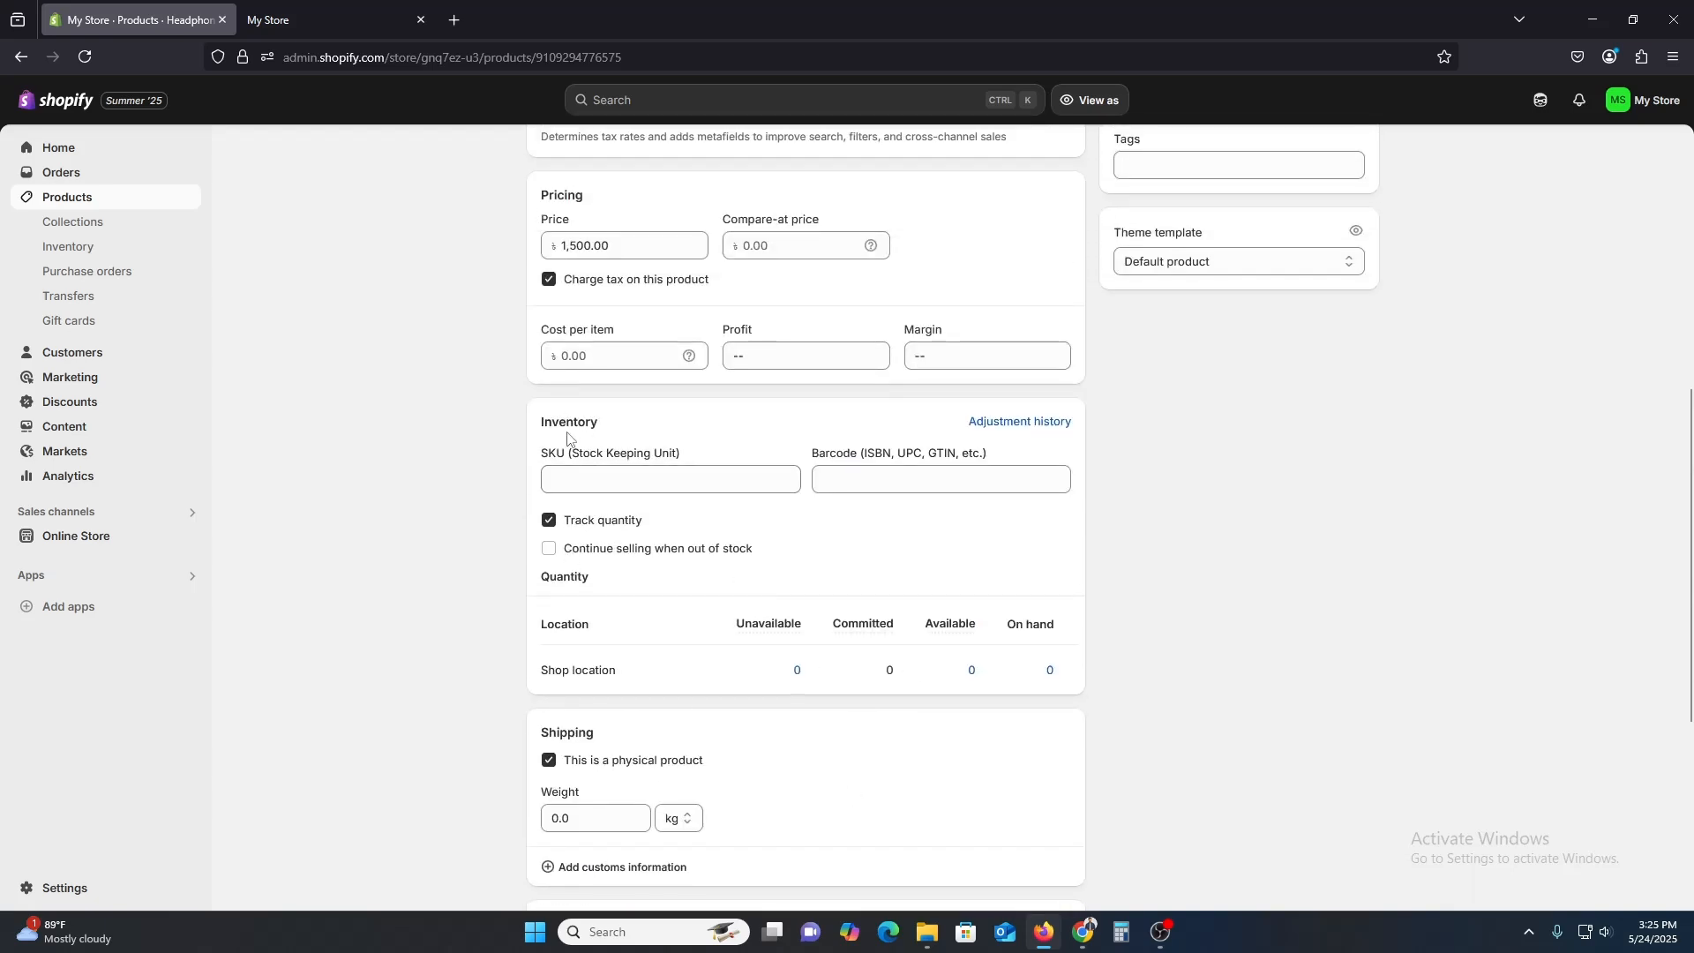
# Turn off quantity tracking in the product's inventory settings and save the product.
pyautogui.click(591, 523)
pyautogui.scroll(4, 838, 719)
pyautogui.scroll(-4, 806, 724)
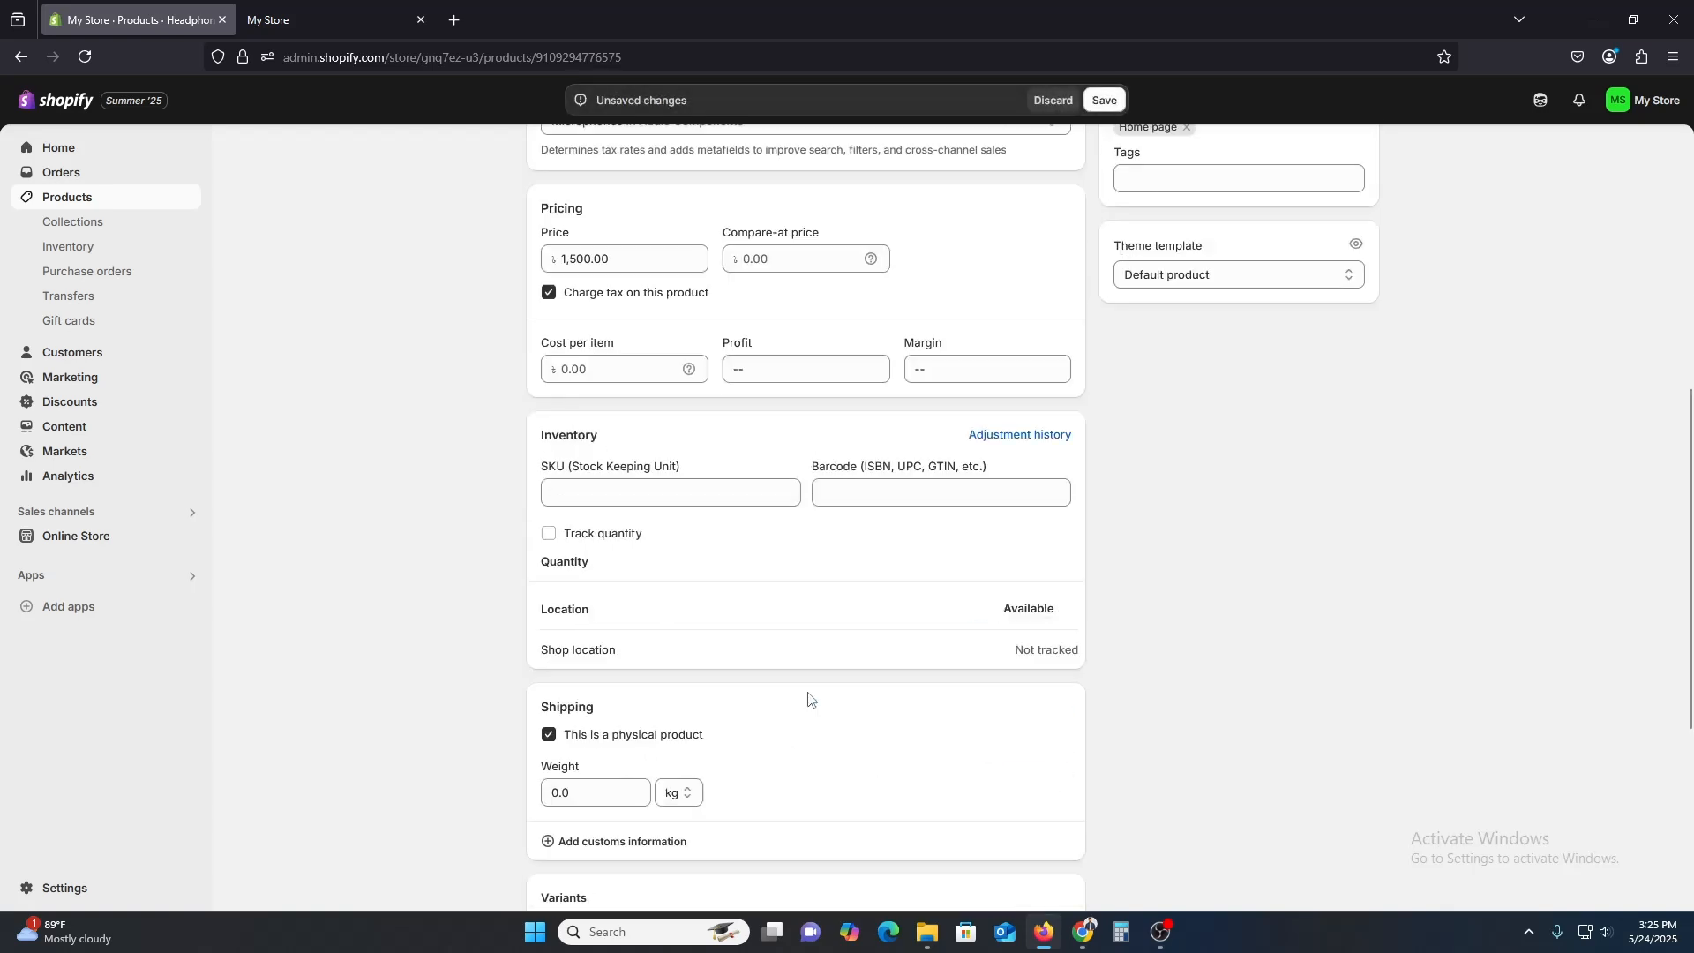
pyautogui.click(1104, 102)
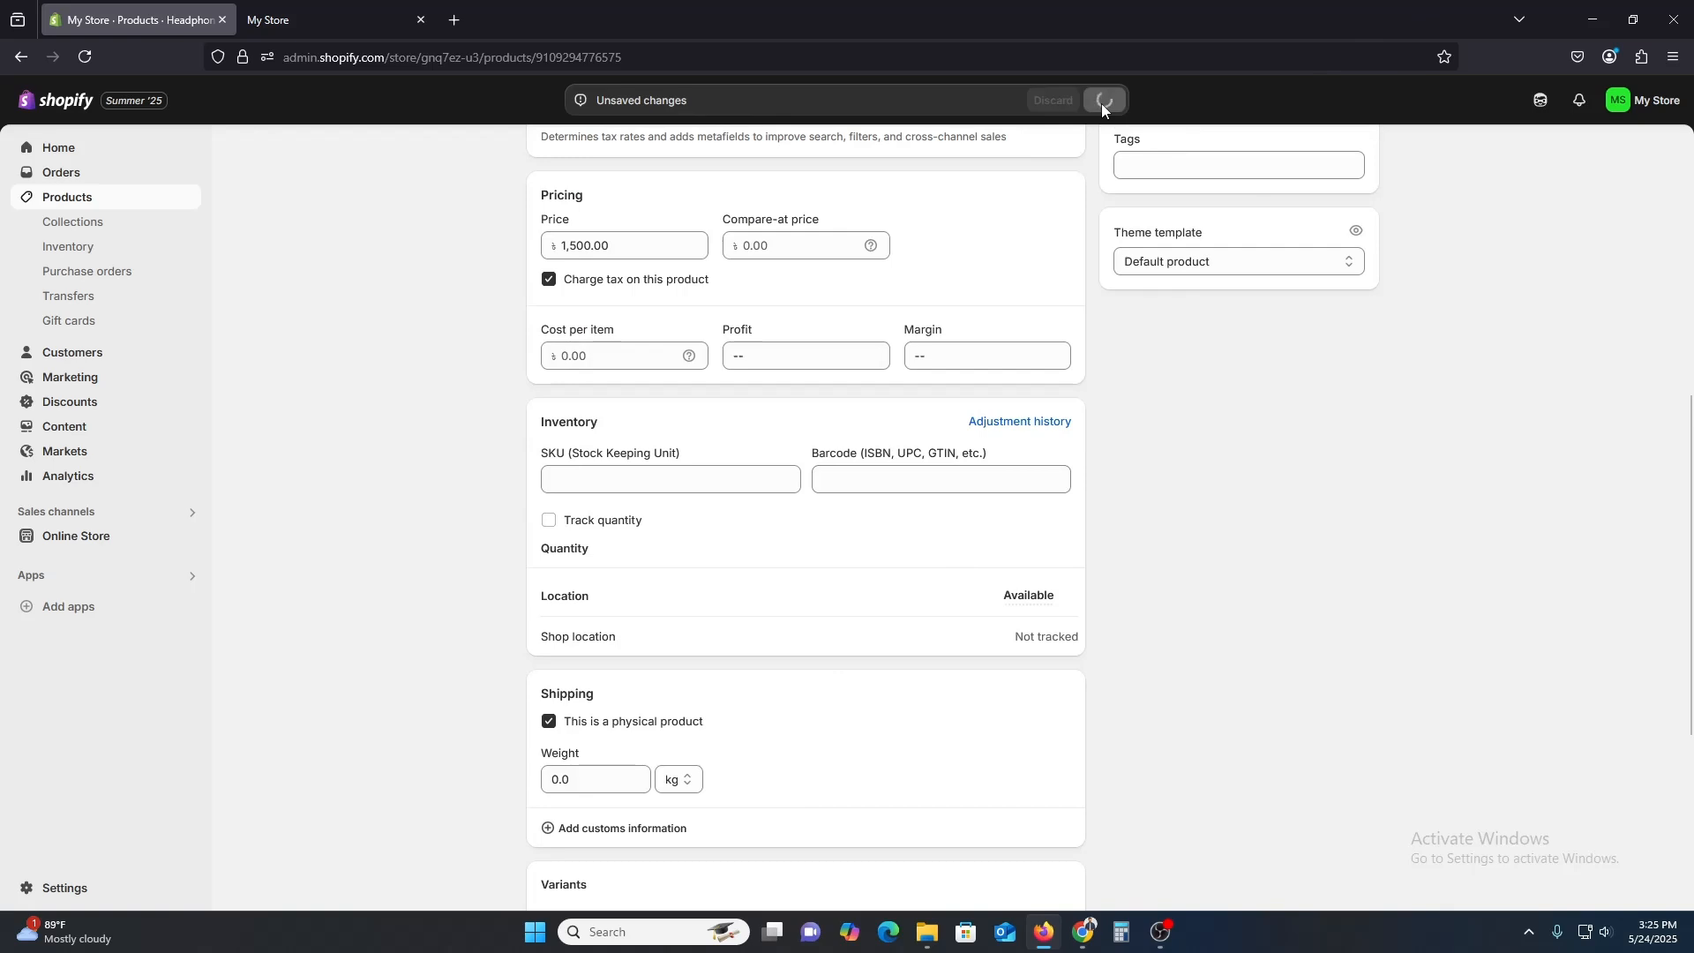
# Open the product list in a new browser tab and check the product's inventory status.
pyautogui.rightClick(67, 196)
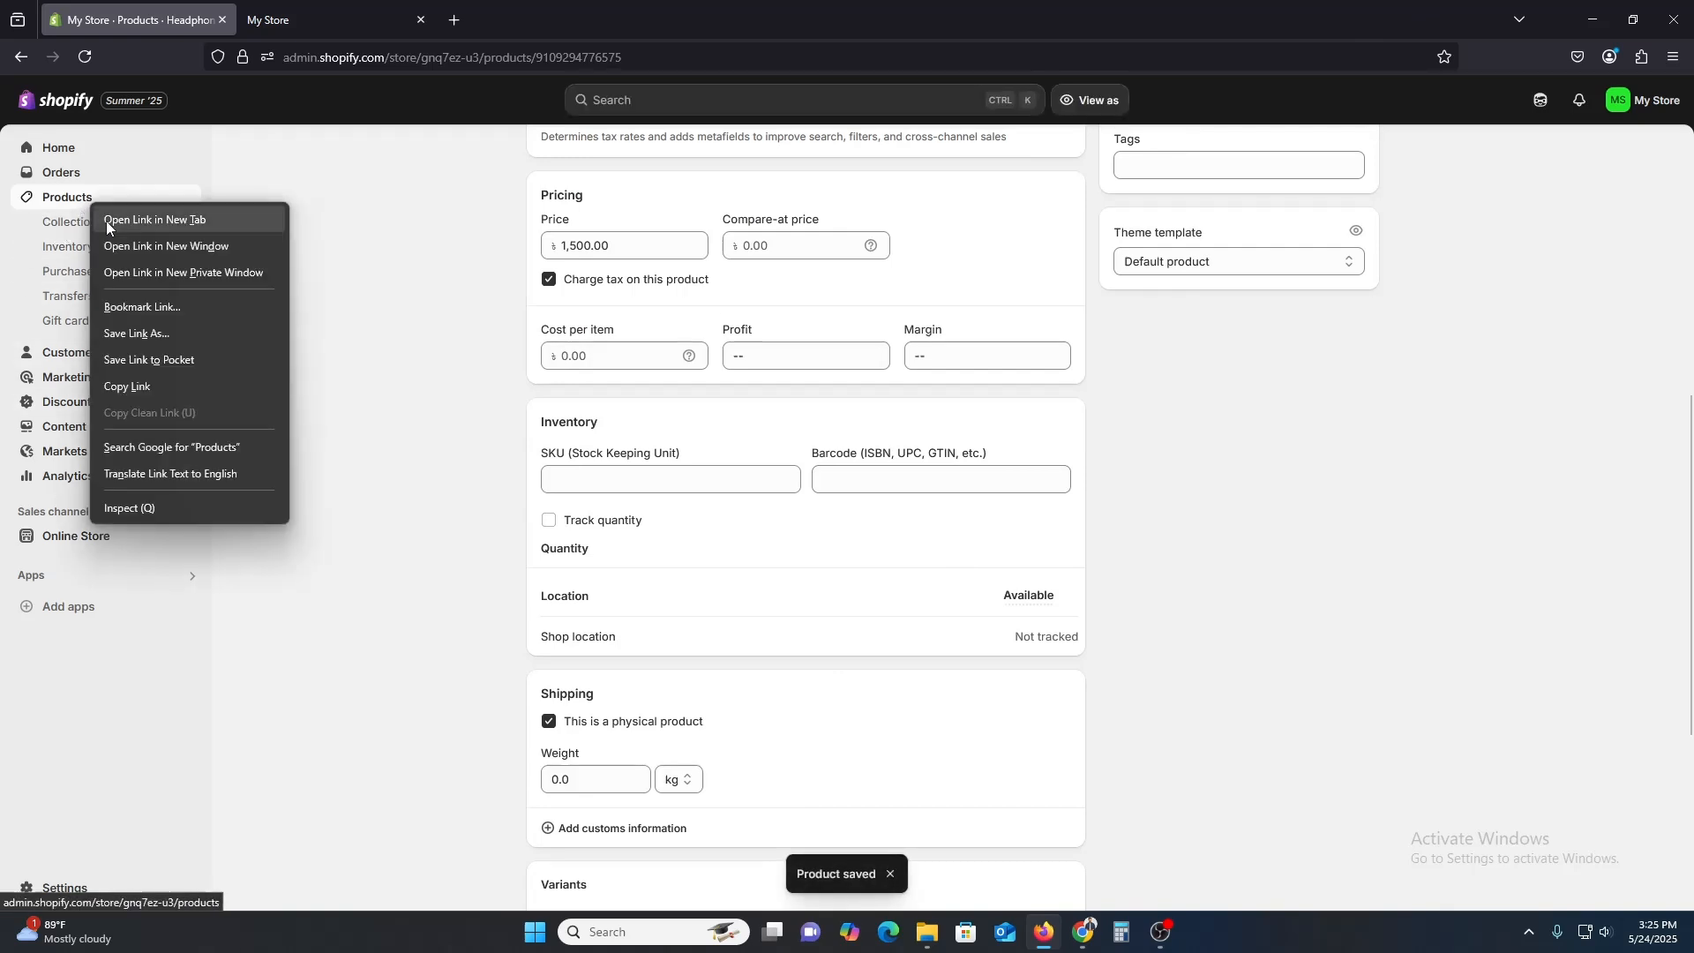
pyautogui.click(115, 214)
pyautogui.click(320, 11)
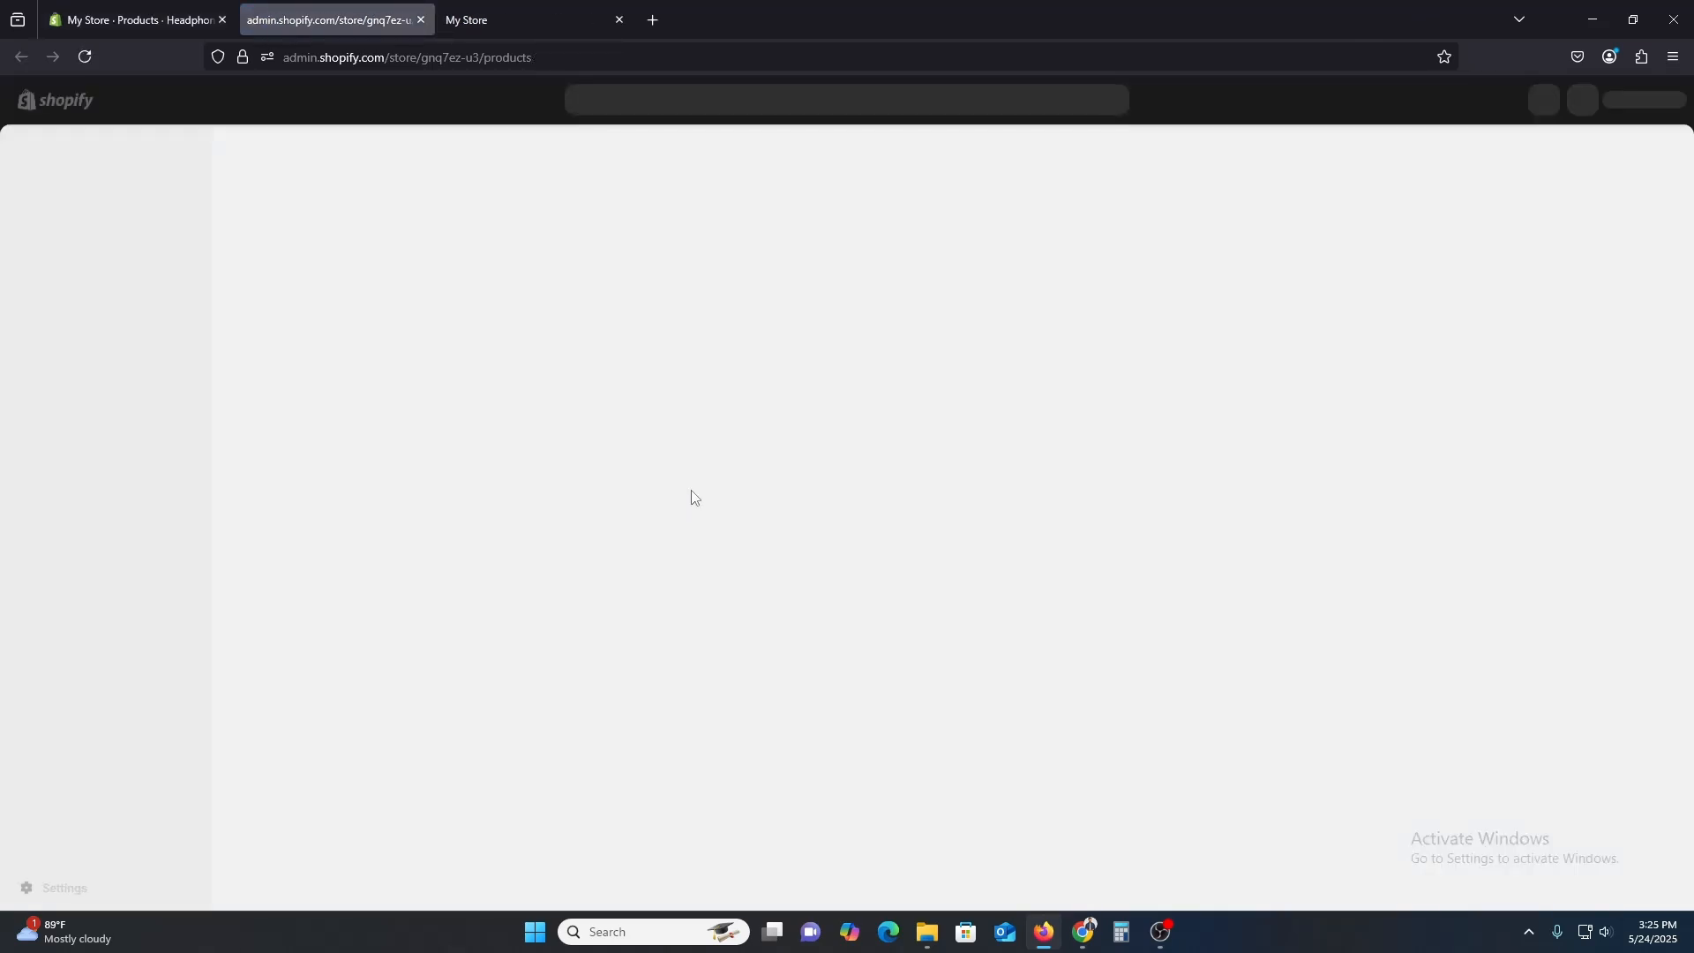
pyautogui.click(16, 17)
pyautogui.rightClick(13, 13)
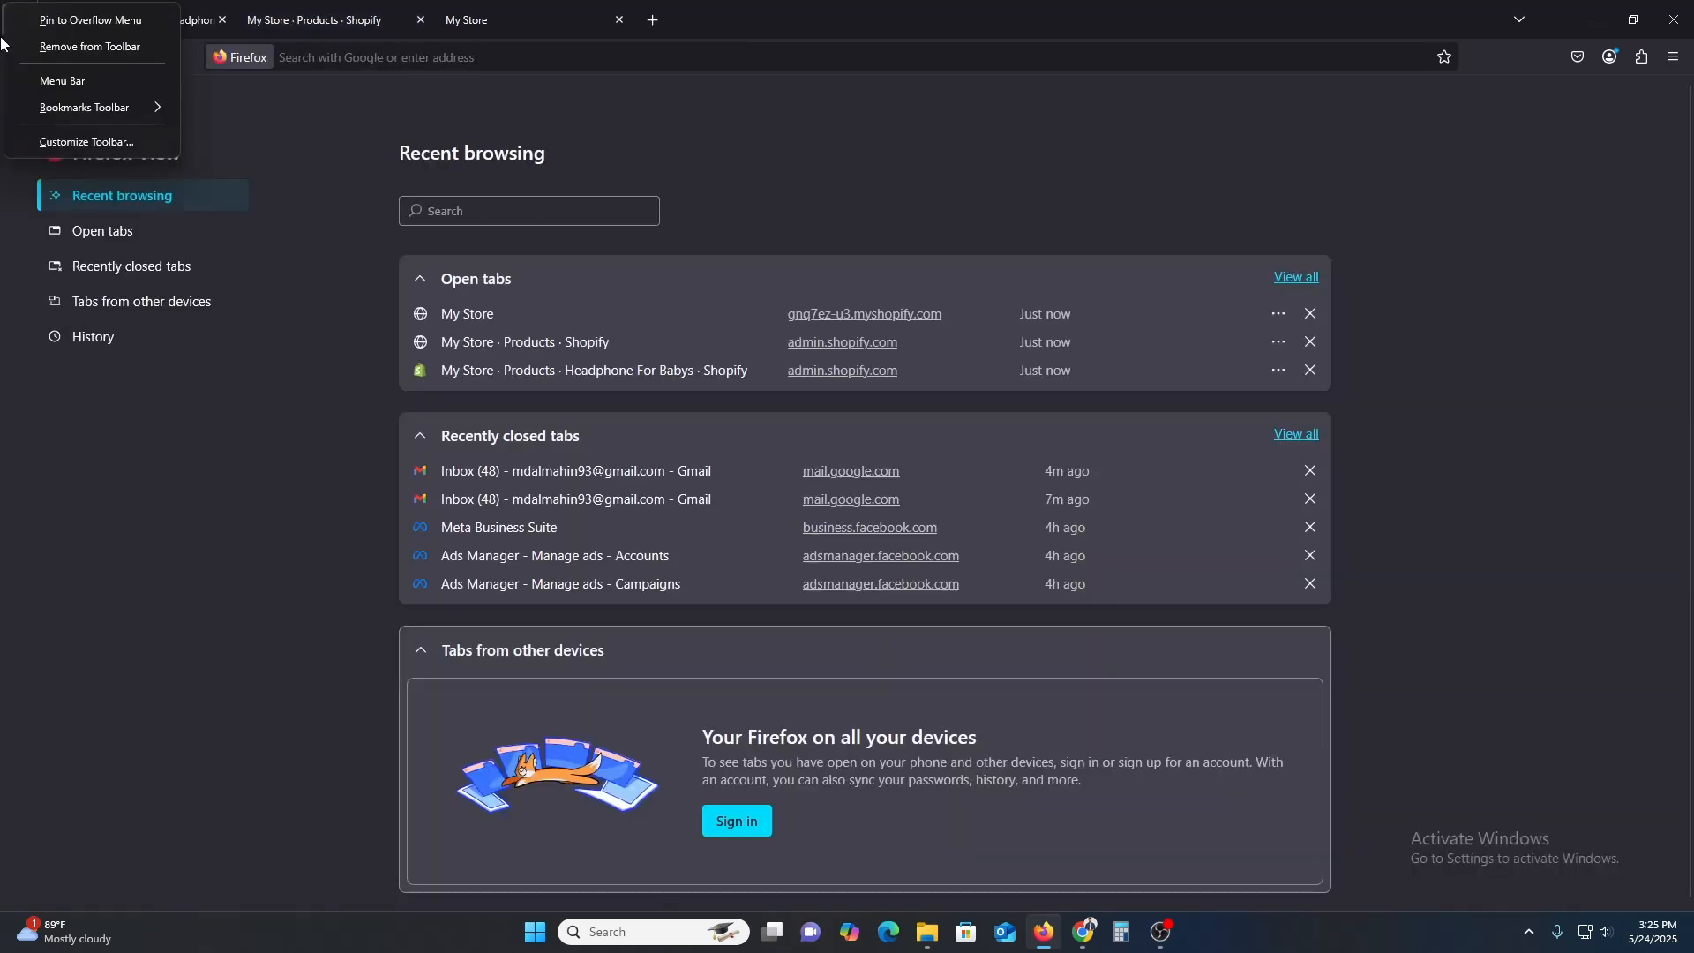
pyautogui.click(300, 16)
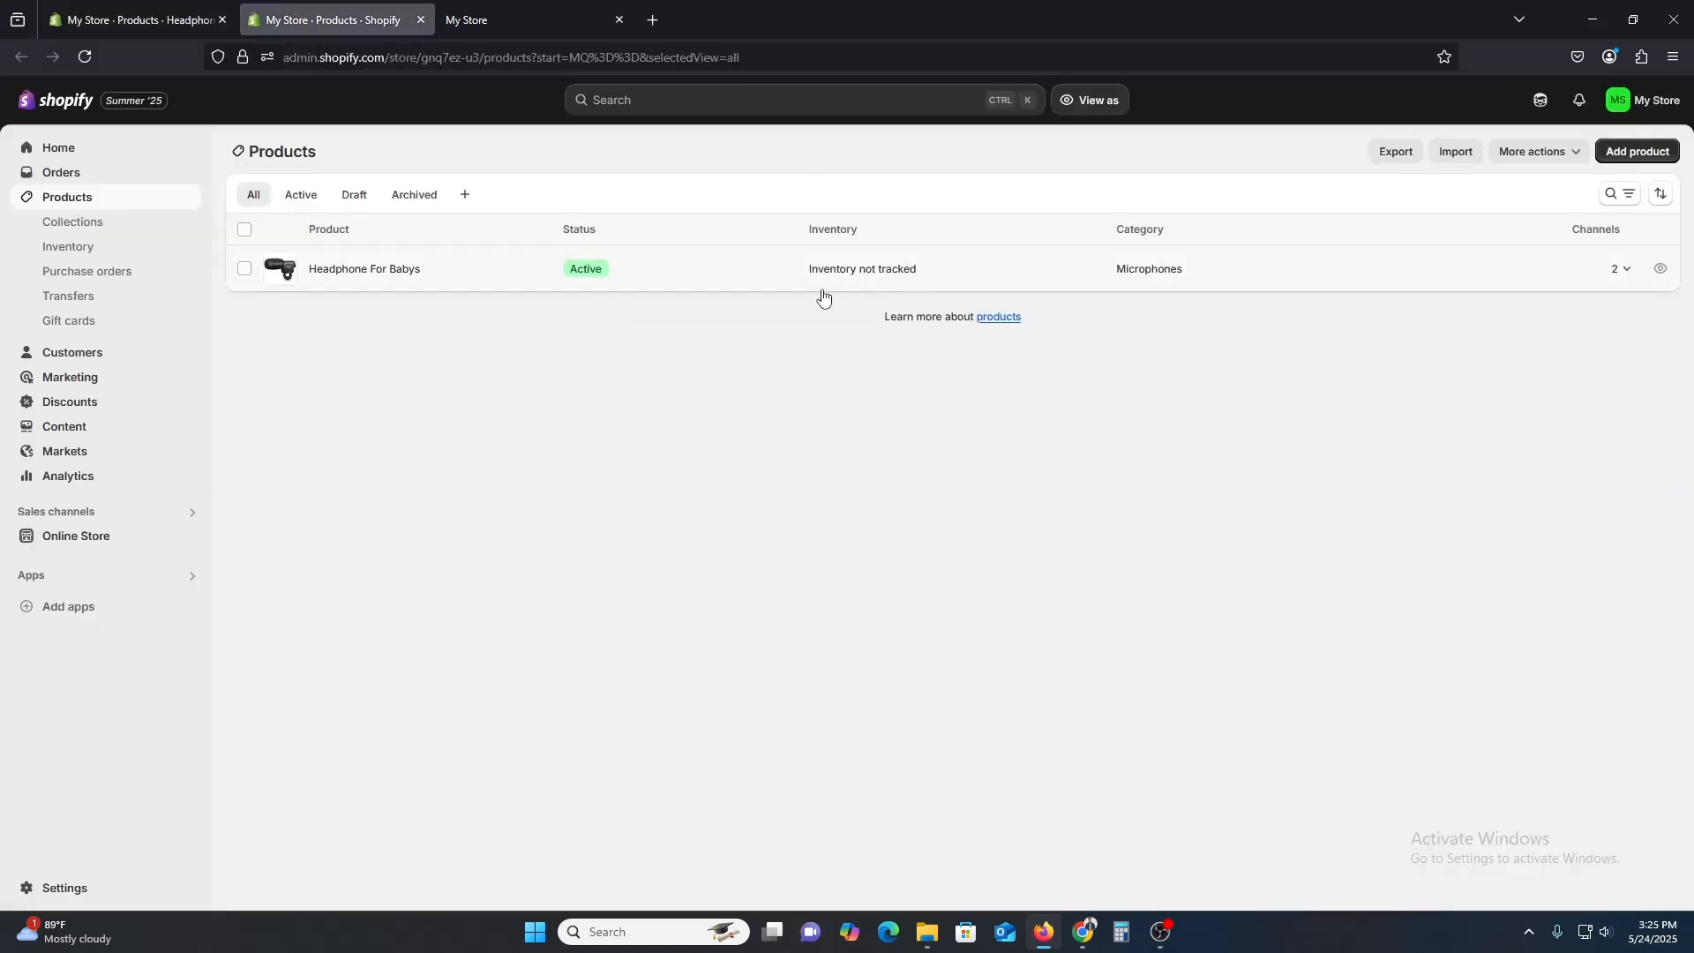
pyautogui.click(142, 4)
pyautogui.click(326, 18)
pyautogui.click(561, 20)
pyautogui.click(177, 16)
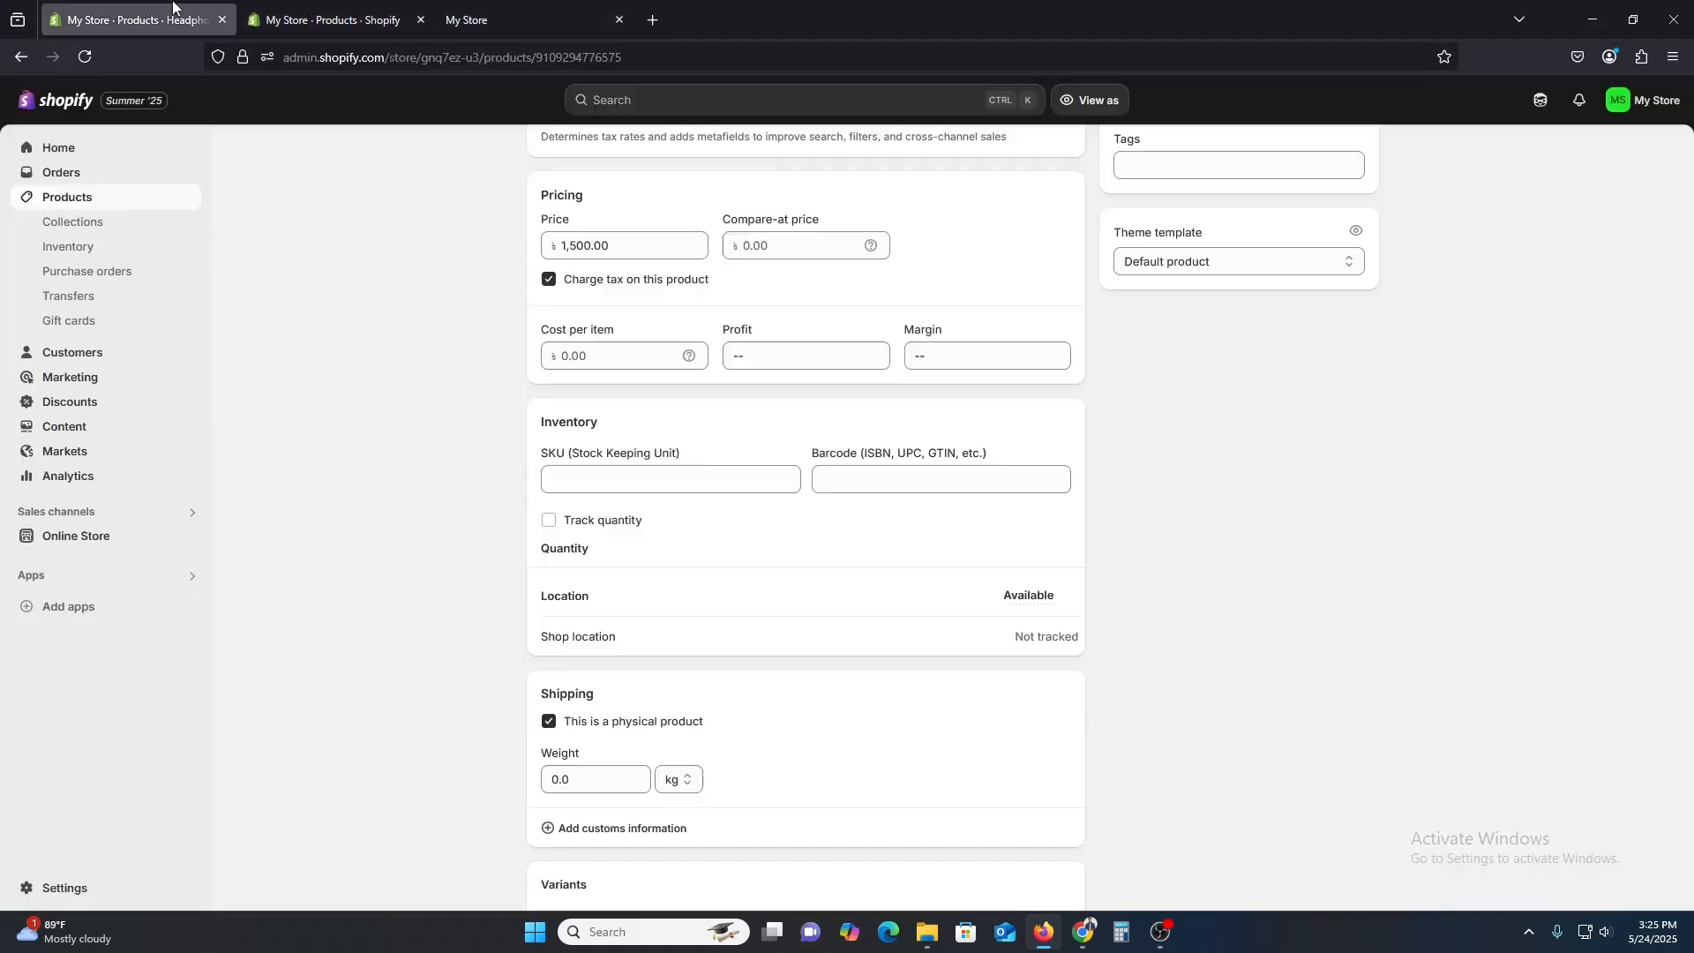
# Return to the product list, show the recommended apps for the store and open the Shopify App Store from there.
pyautogui.click(64, 208)
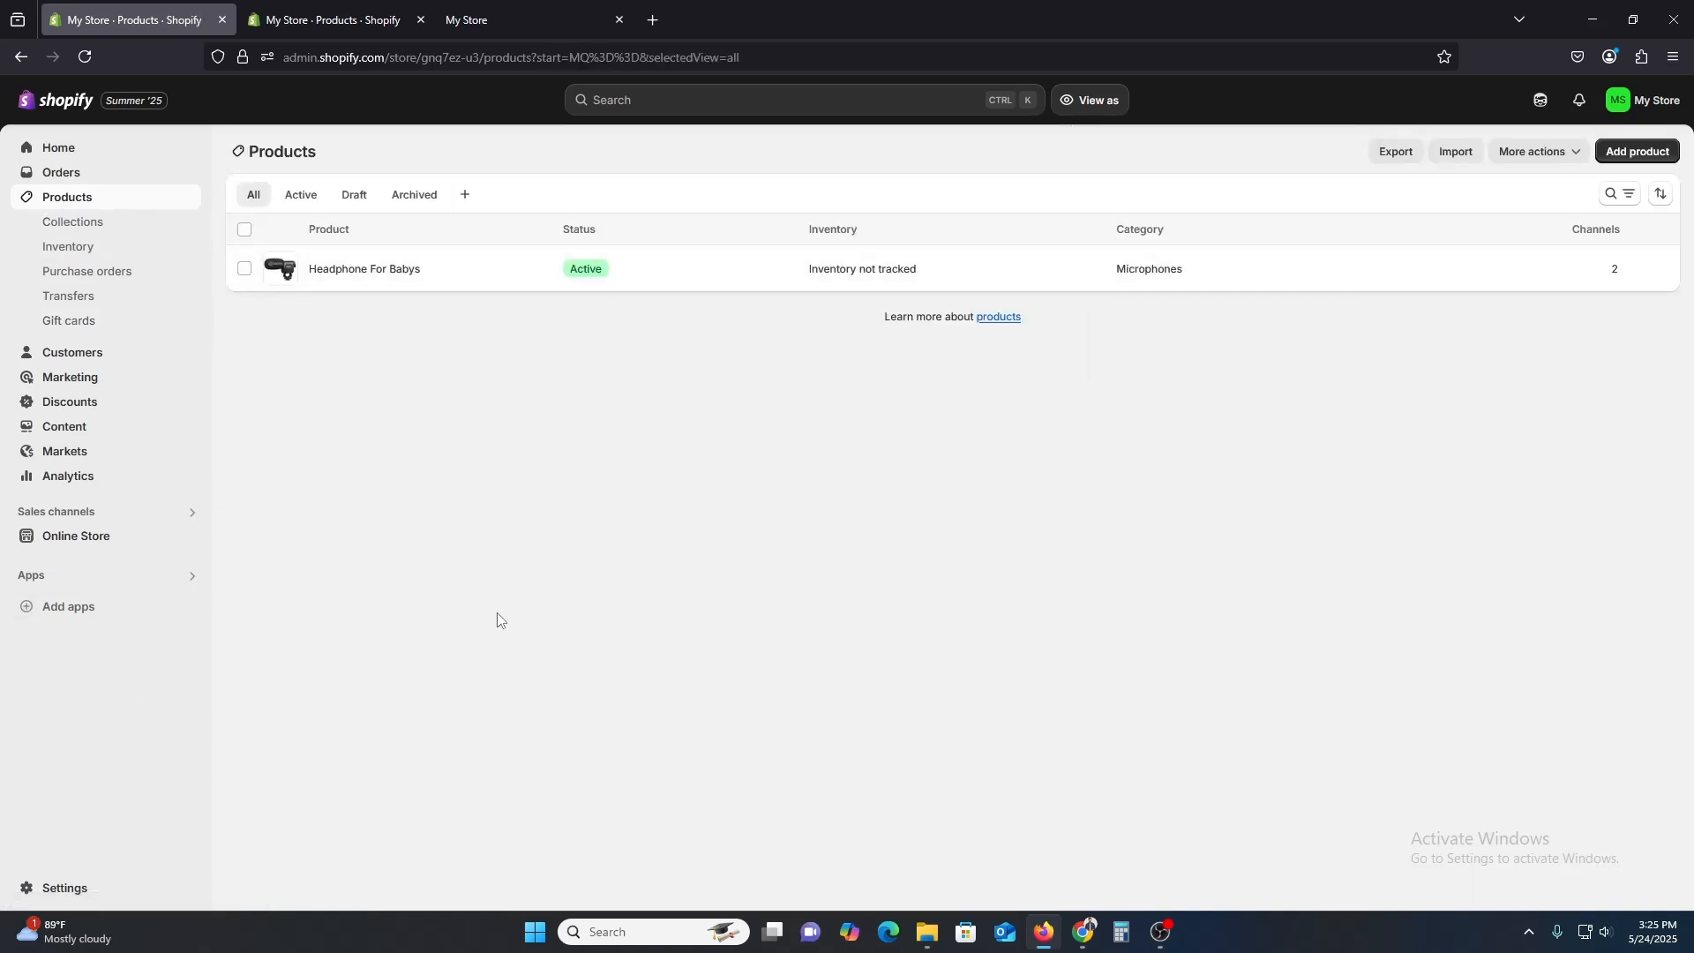
pyautogui.click(90, 612)
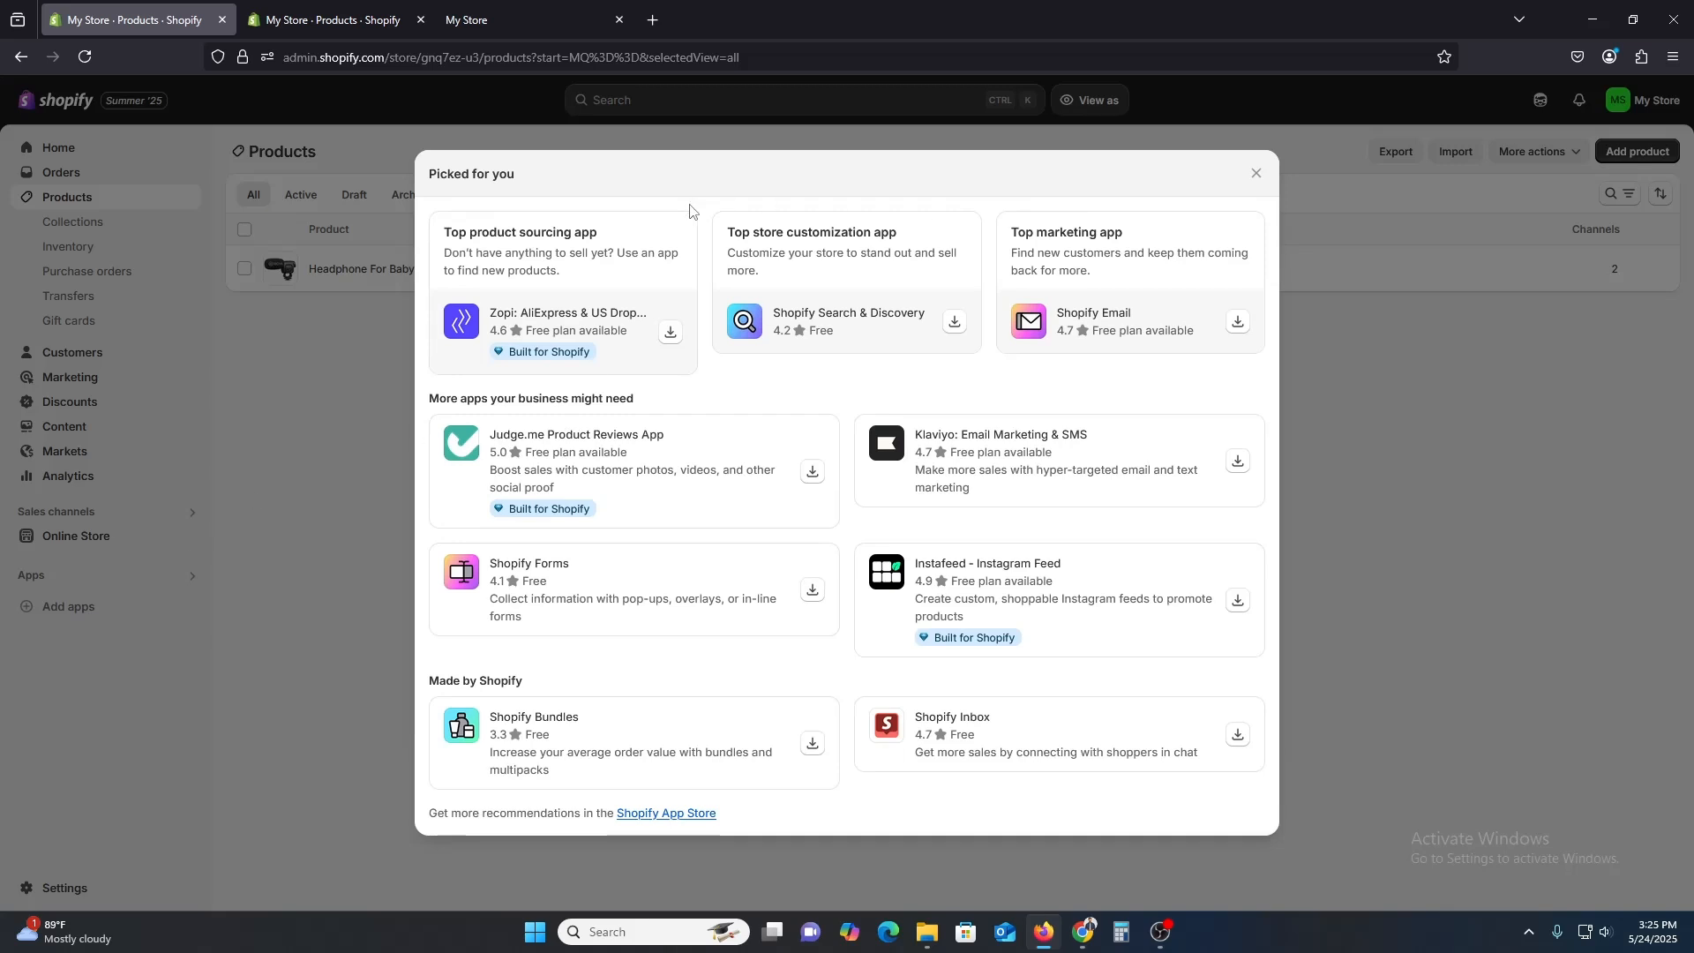
pyautogui.moveTo(460, 821); pyautogui.dragTo(590, 824)
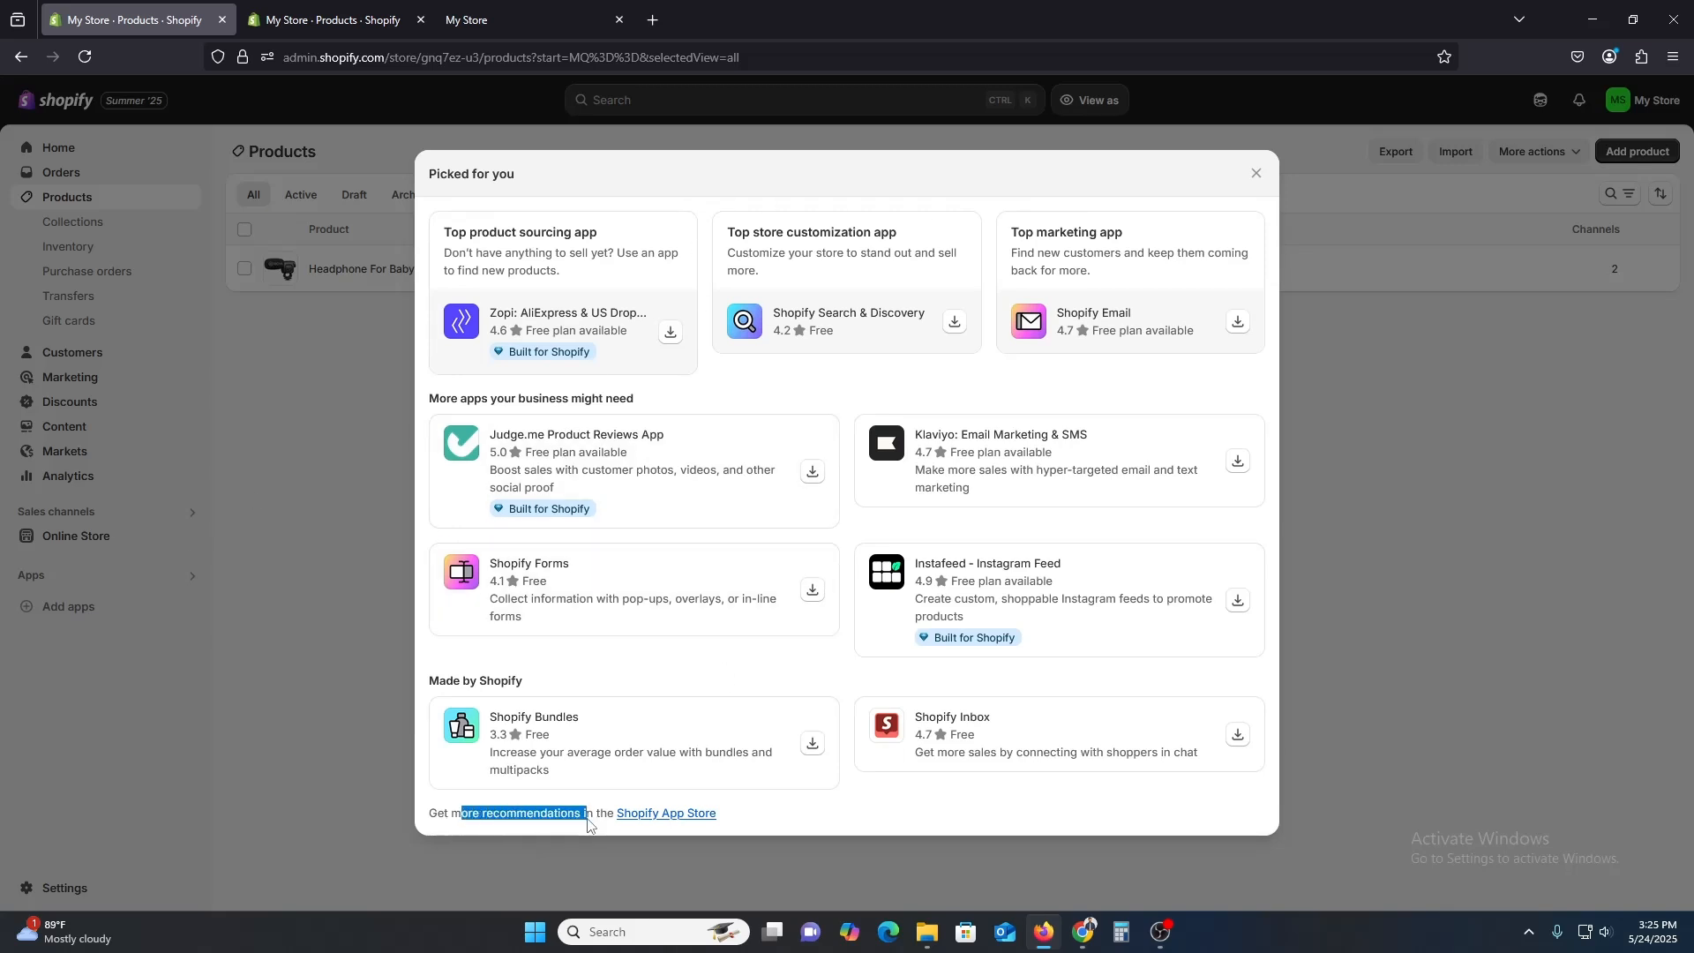
pyautogui.click(698, 816)
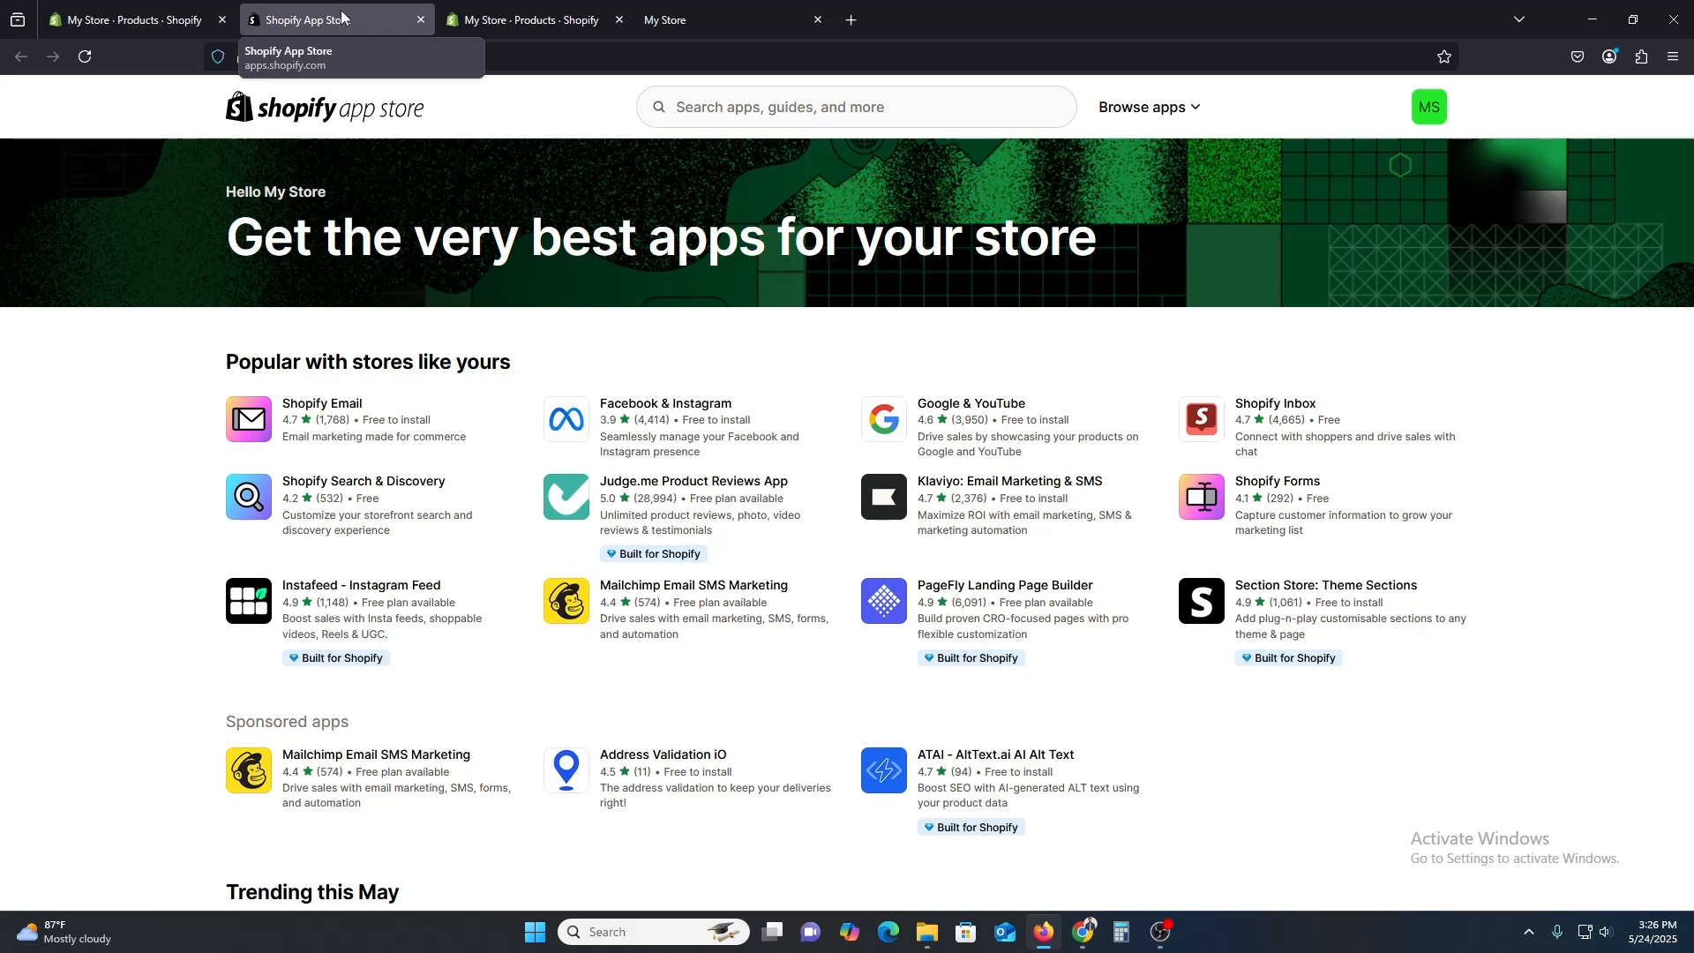
# Search the Shopify App Store for "loox" and open the Loox - Product Reviews App listing.
pyautogui.click(873, 108)
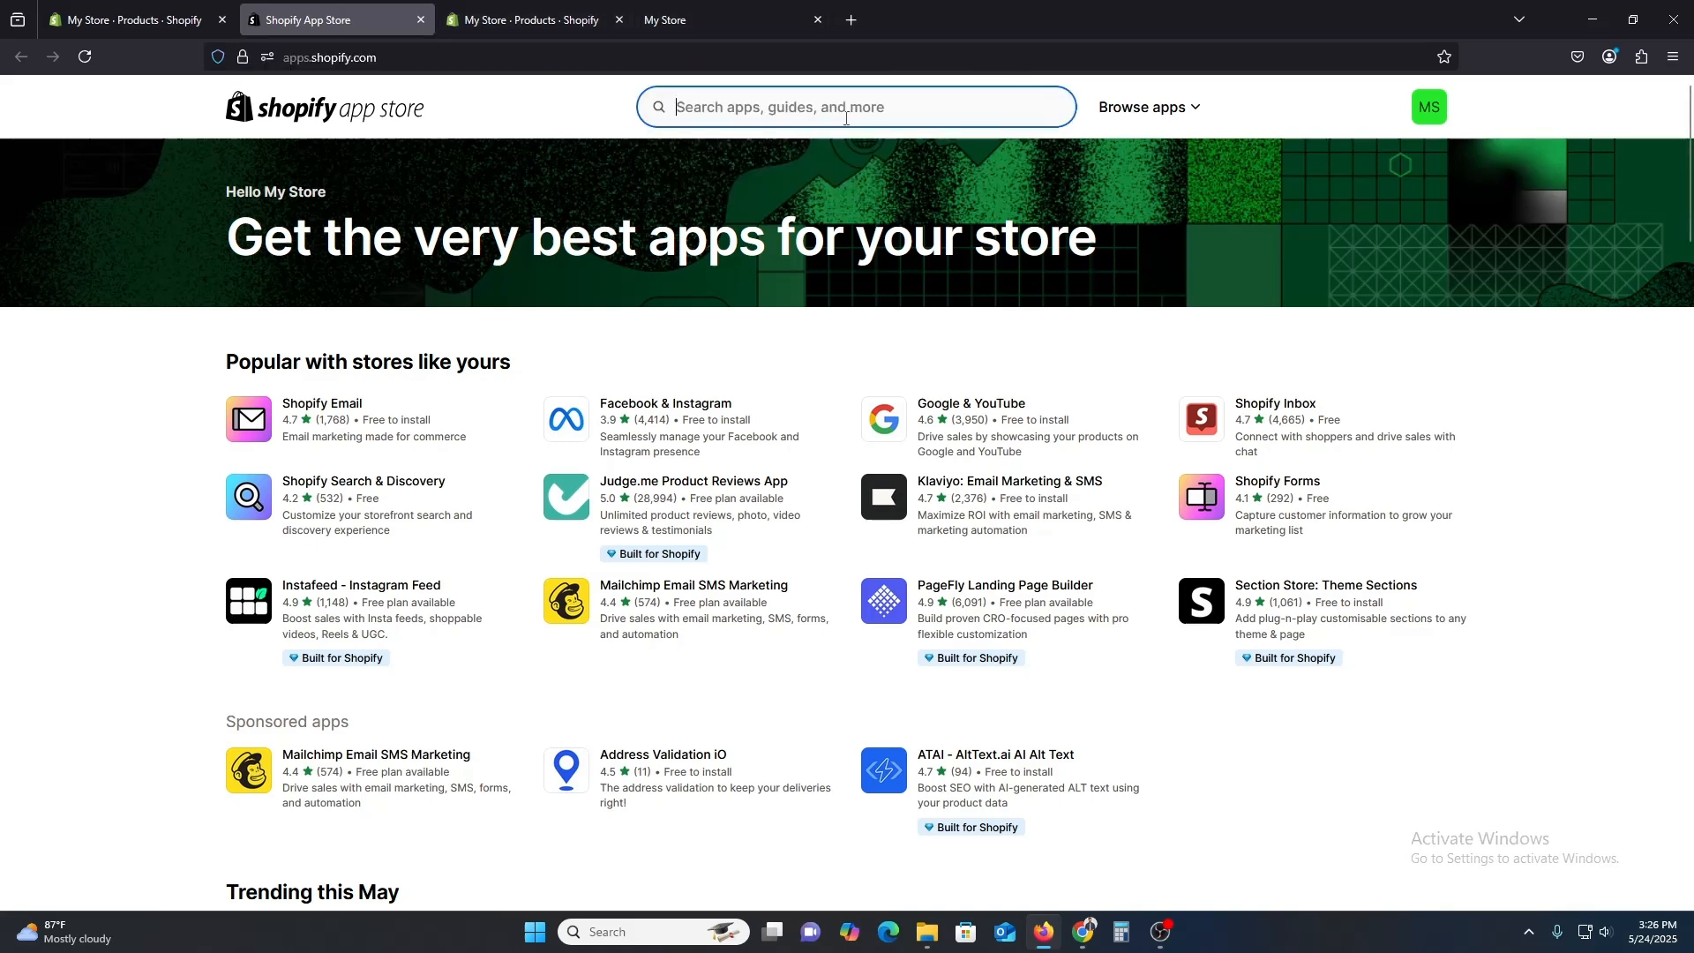
pyautogui.write('loox')
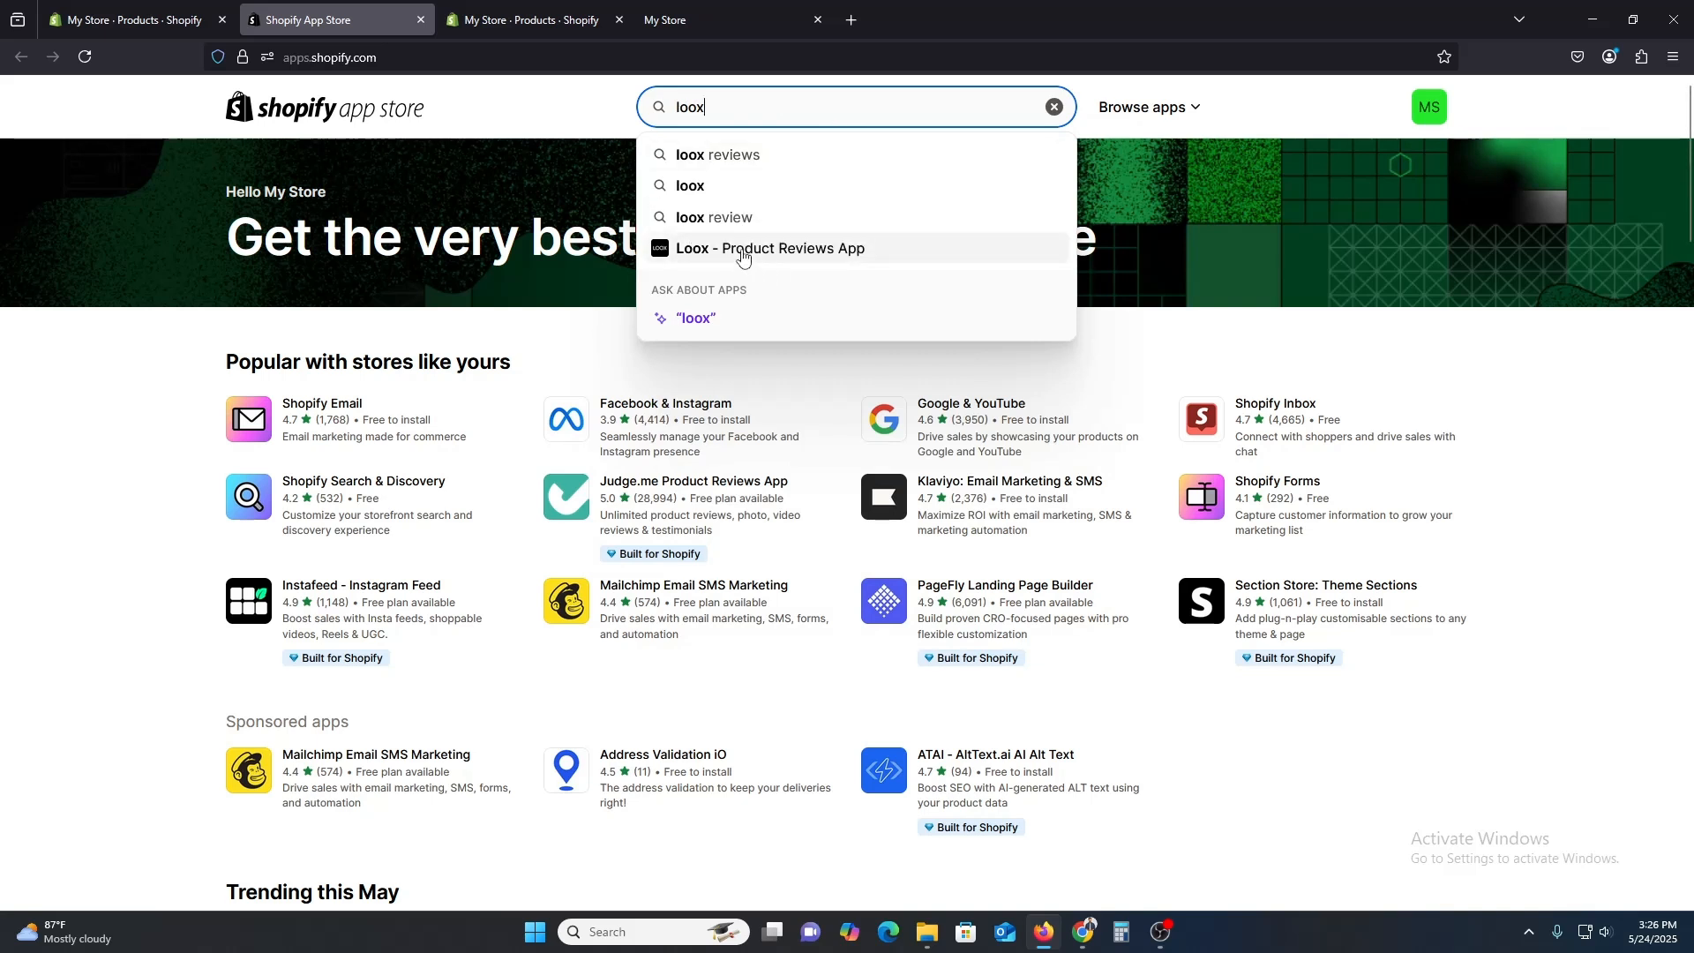
pyautogui.click(710, 256)
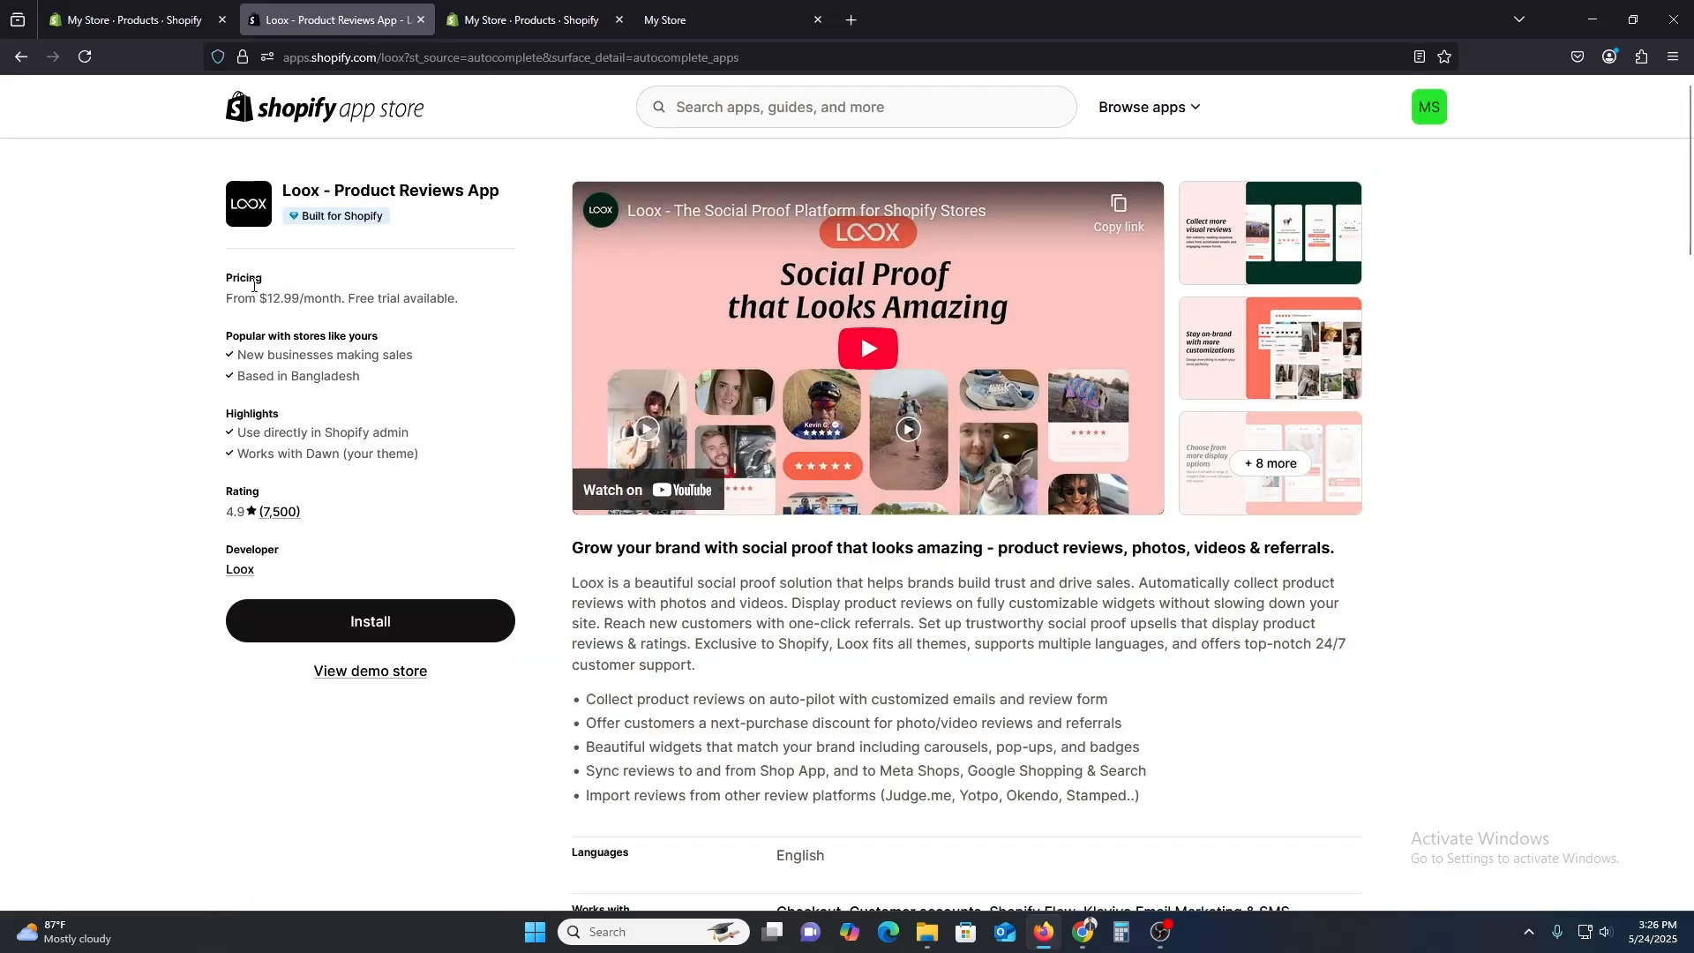
# Install the Loox app on the store, choose to use Loox free and reload the app page.
pyautogui.moveTo(235, 297); pyautogui.dragTo(322, 301)
pyautogui.click(398, 631)
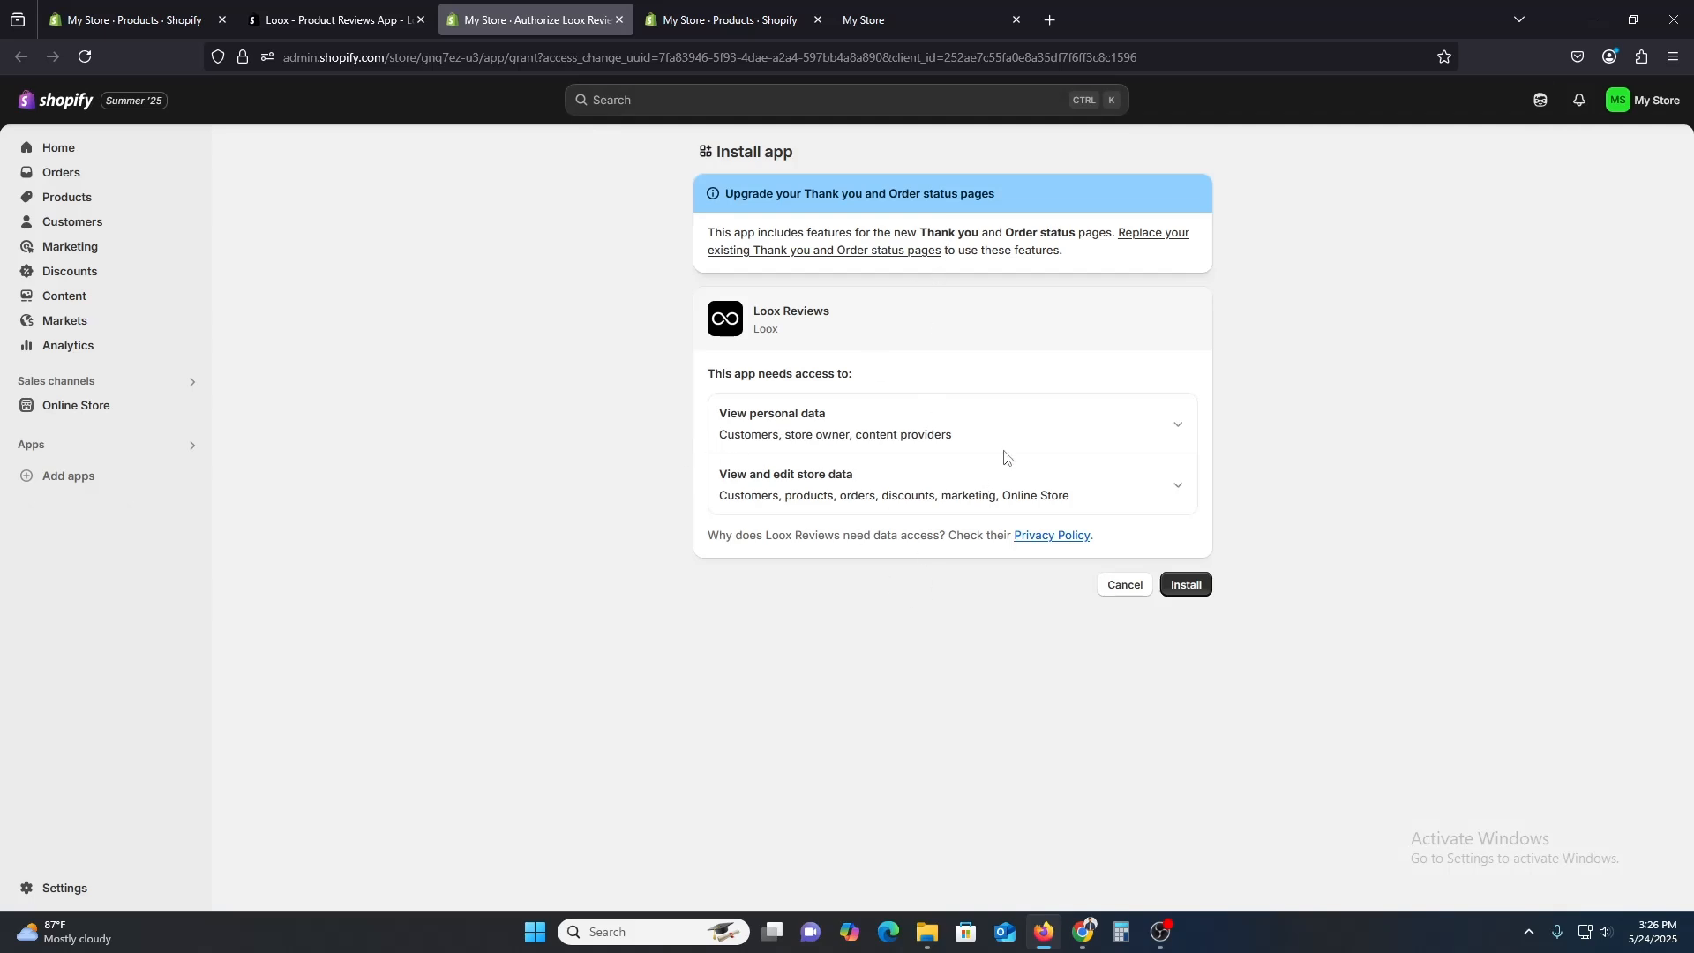
pyautogui.click(1208, 589)
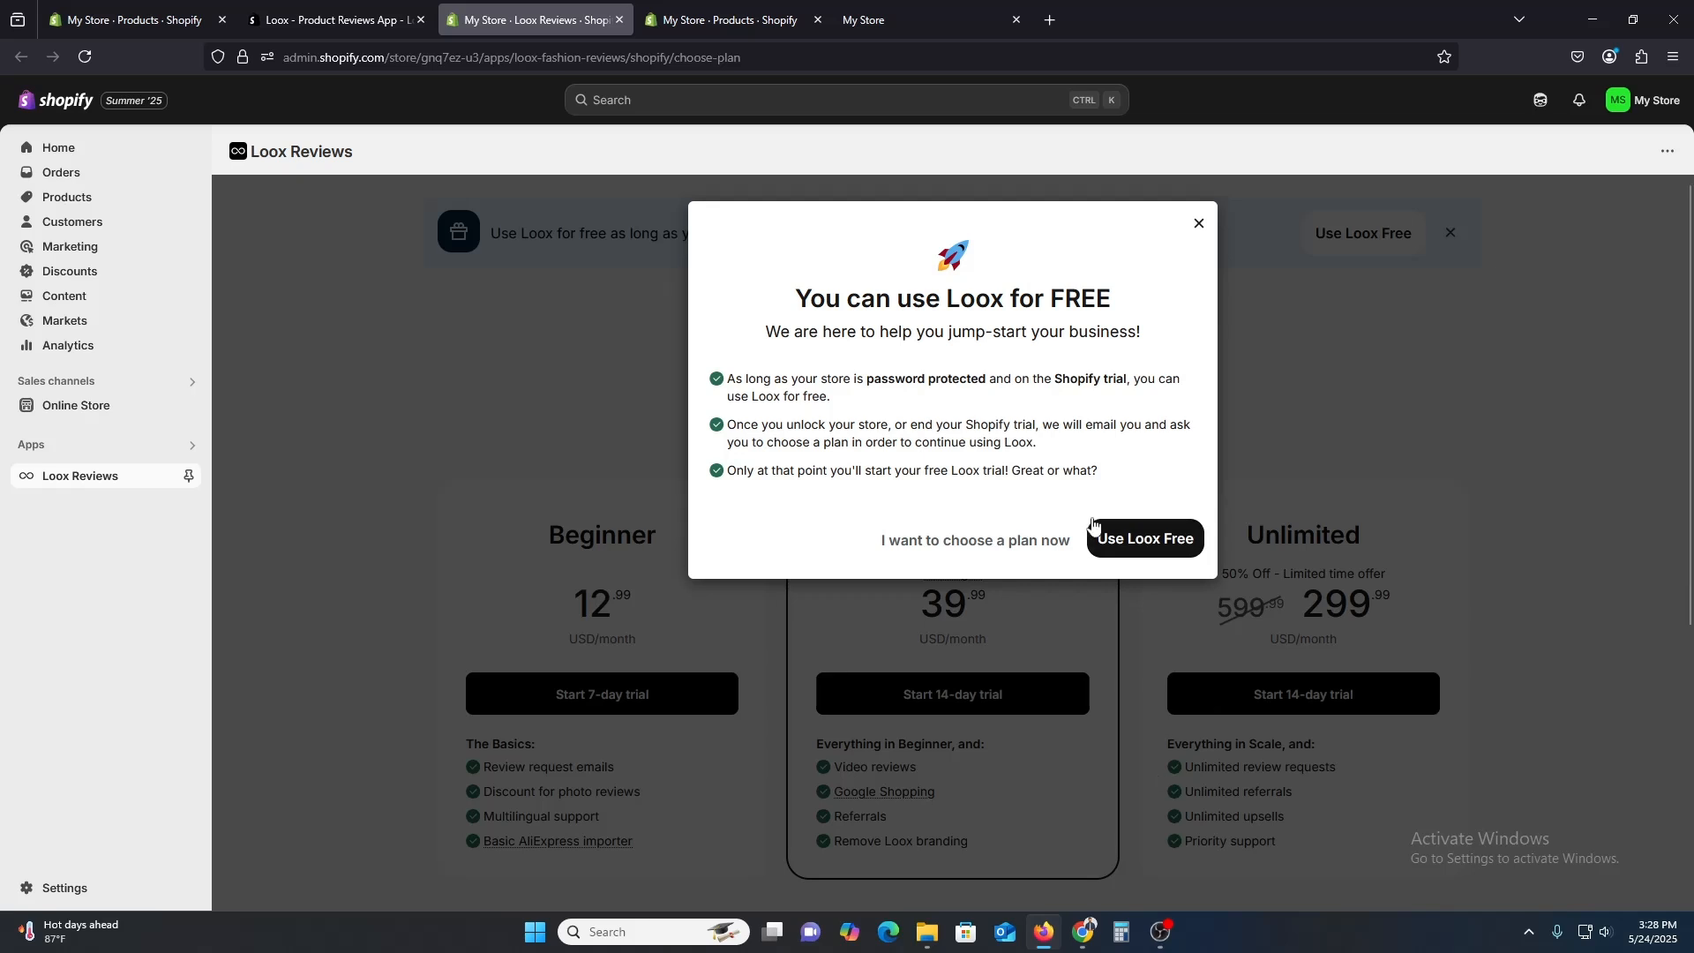
pyautogui.click(1163, 556)
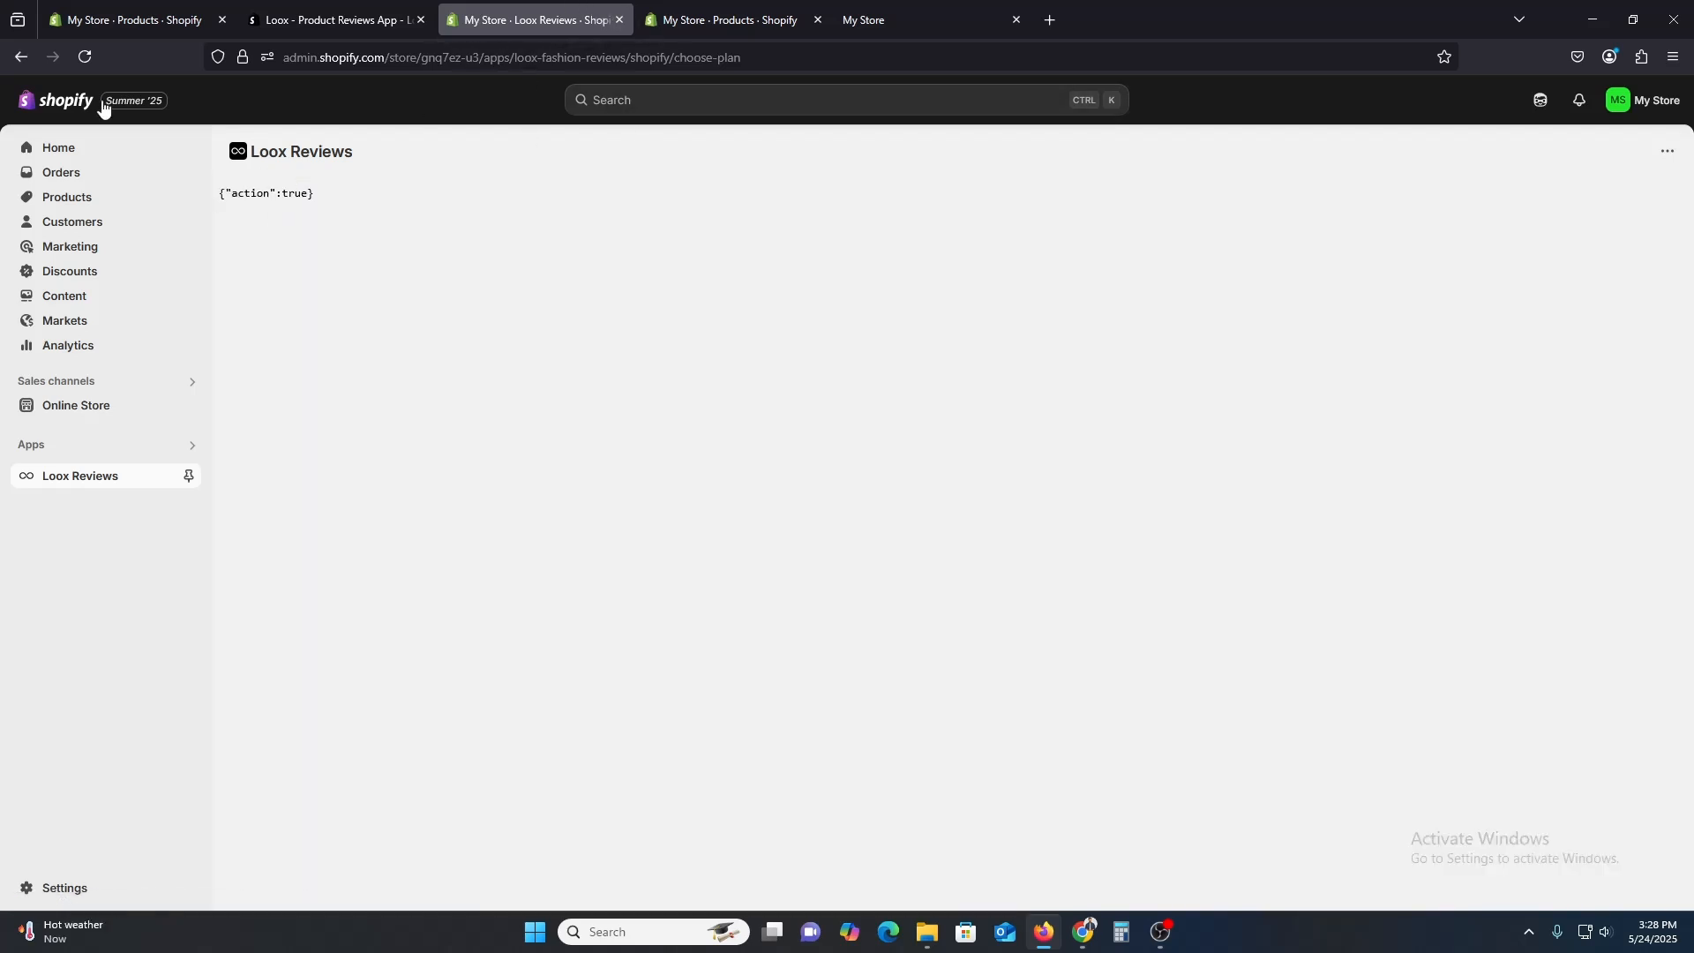
pyautogui.click(84, 57)
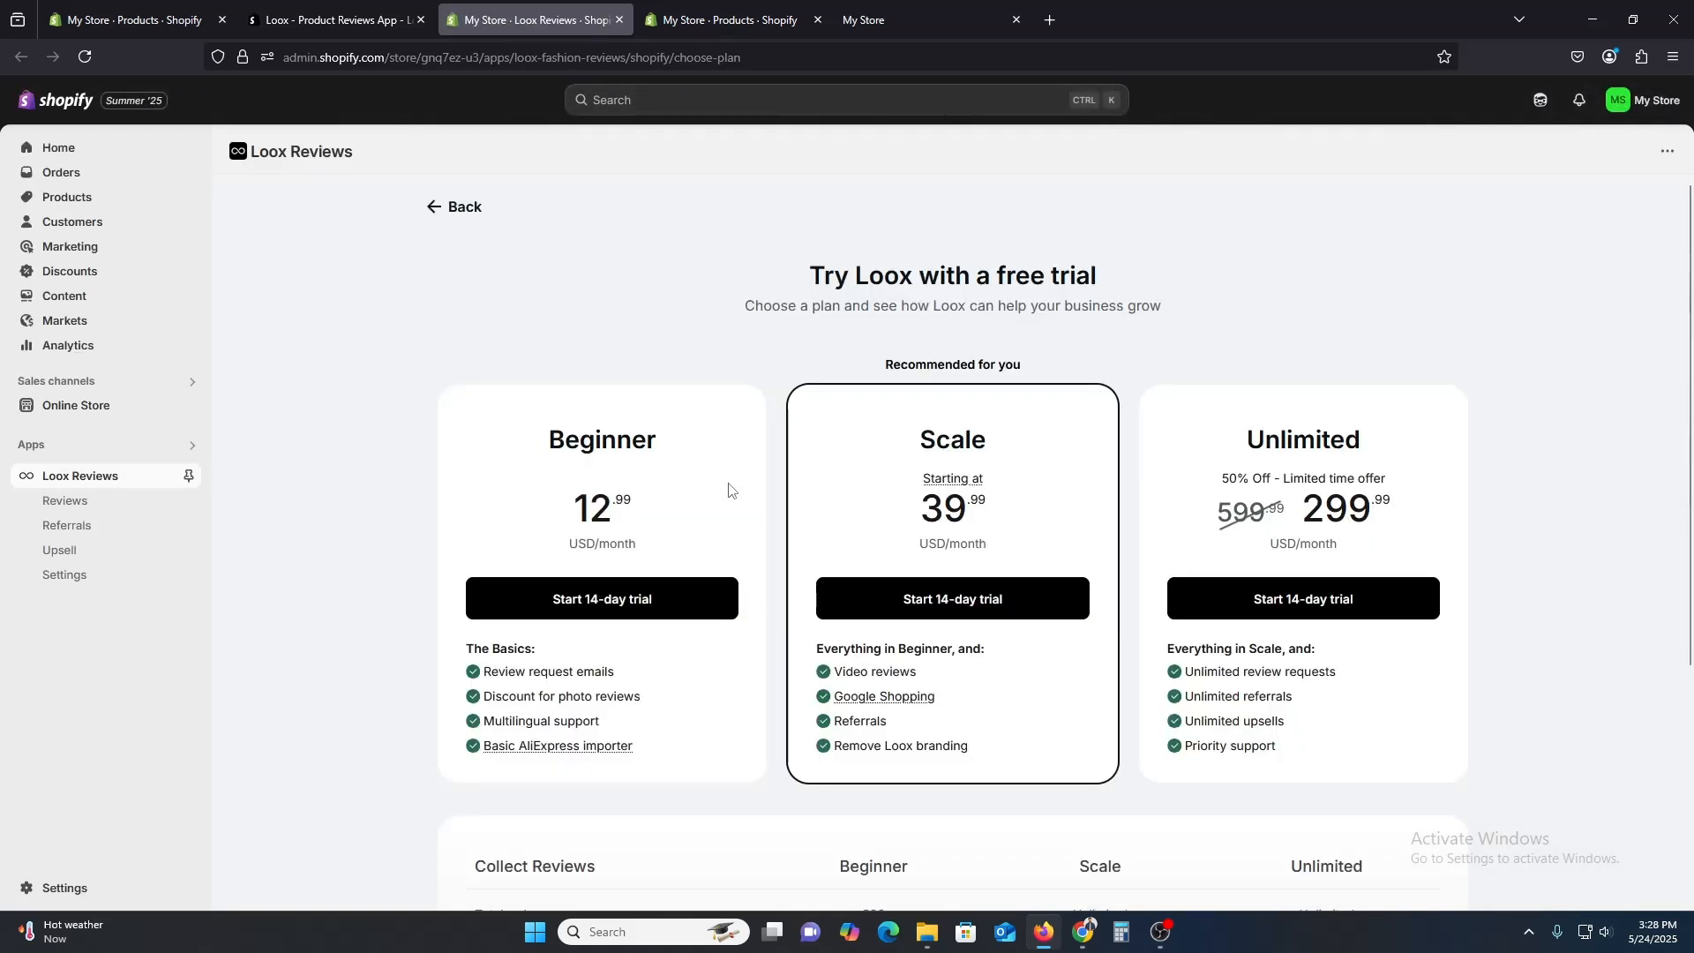
# Look through the full Loox plan comparison and open the app's Reviews page.
pyautogui.scroll(-3, 651, 644)
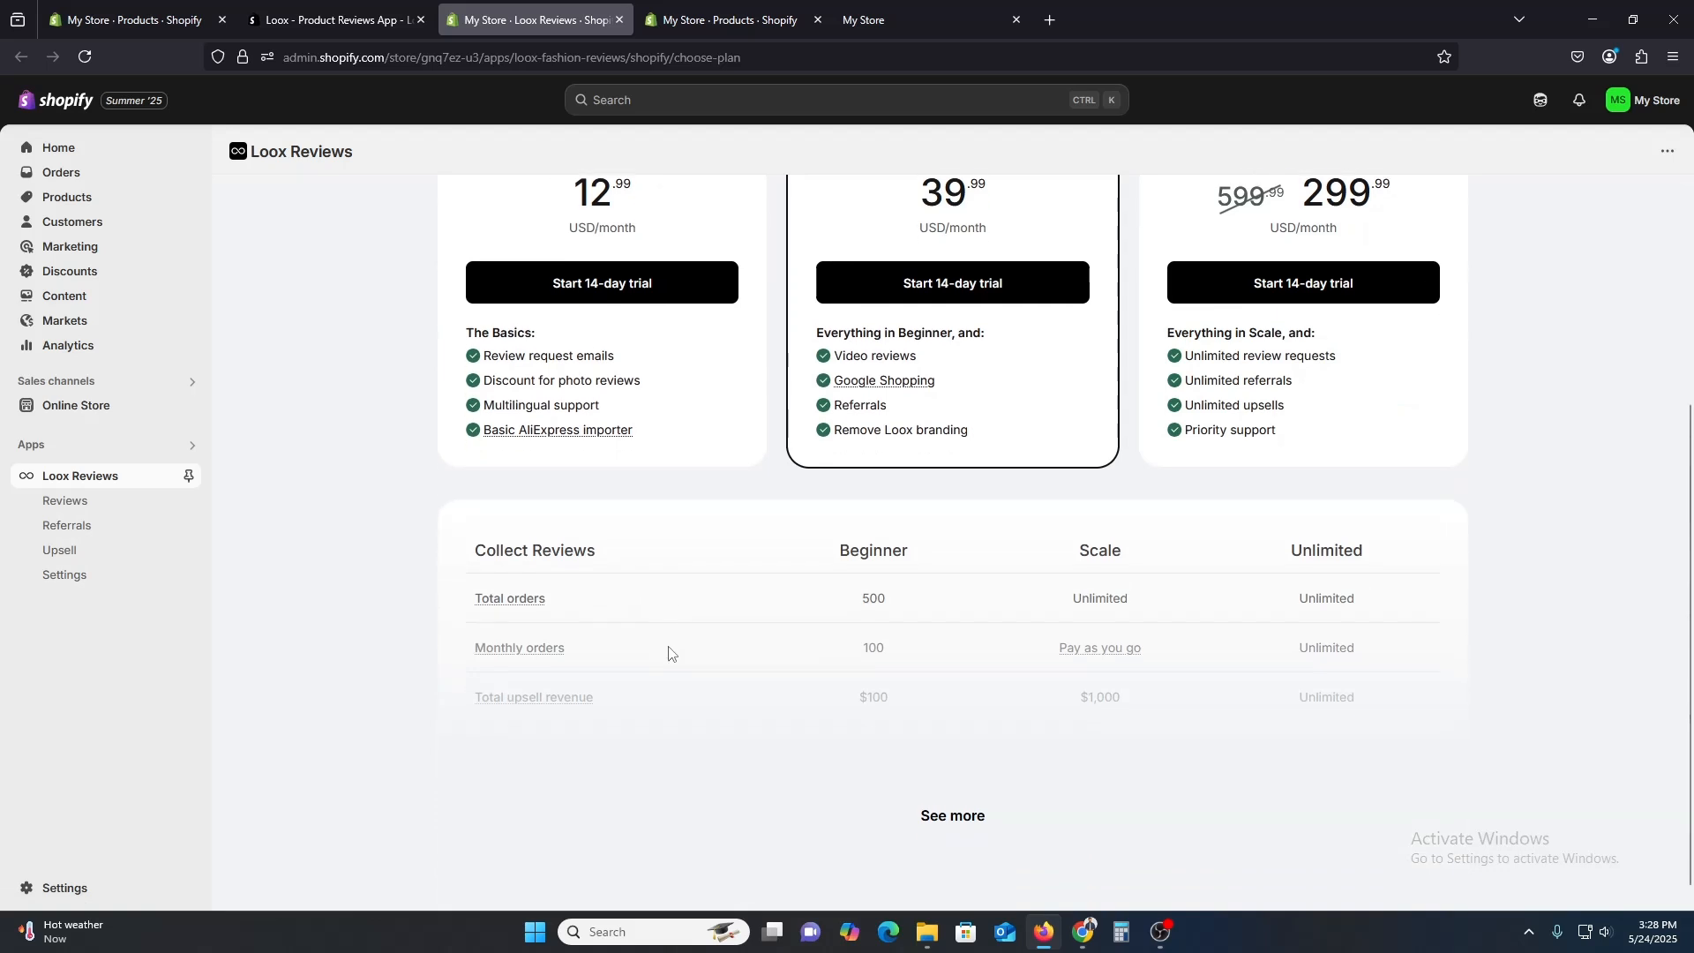
pyautogui.click(951, 794)
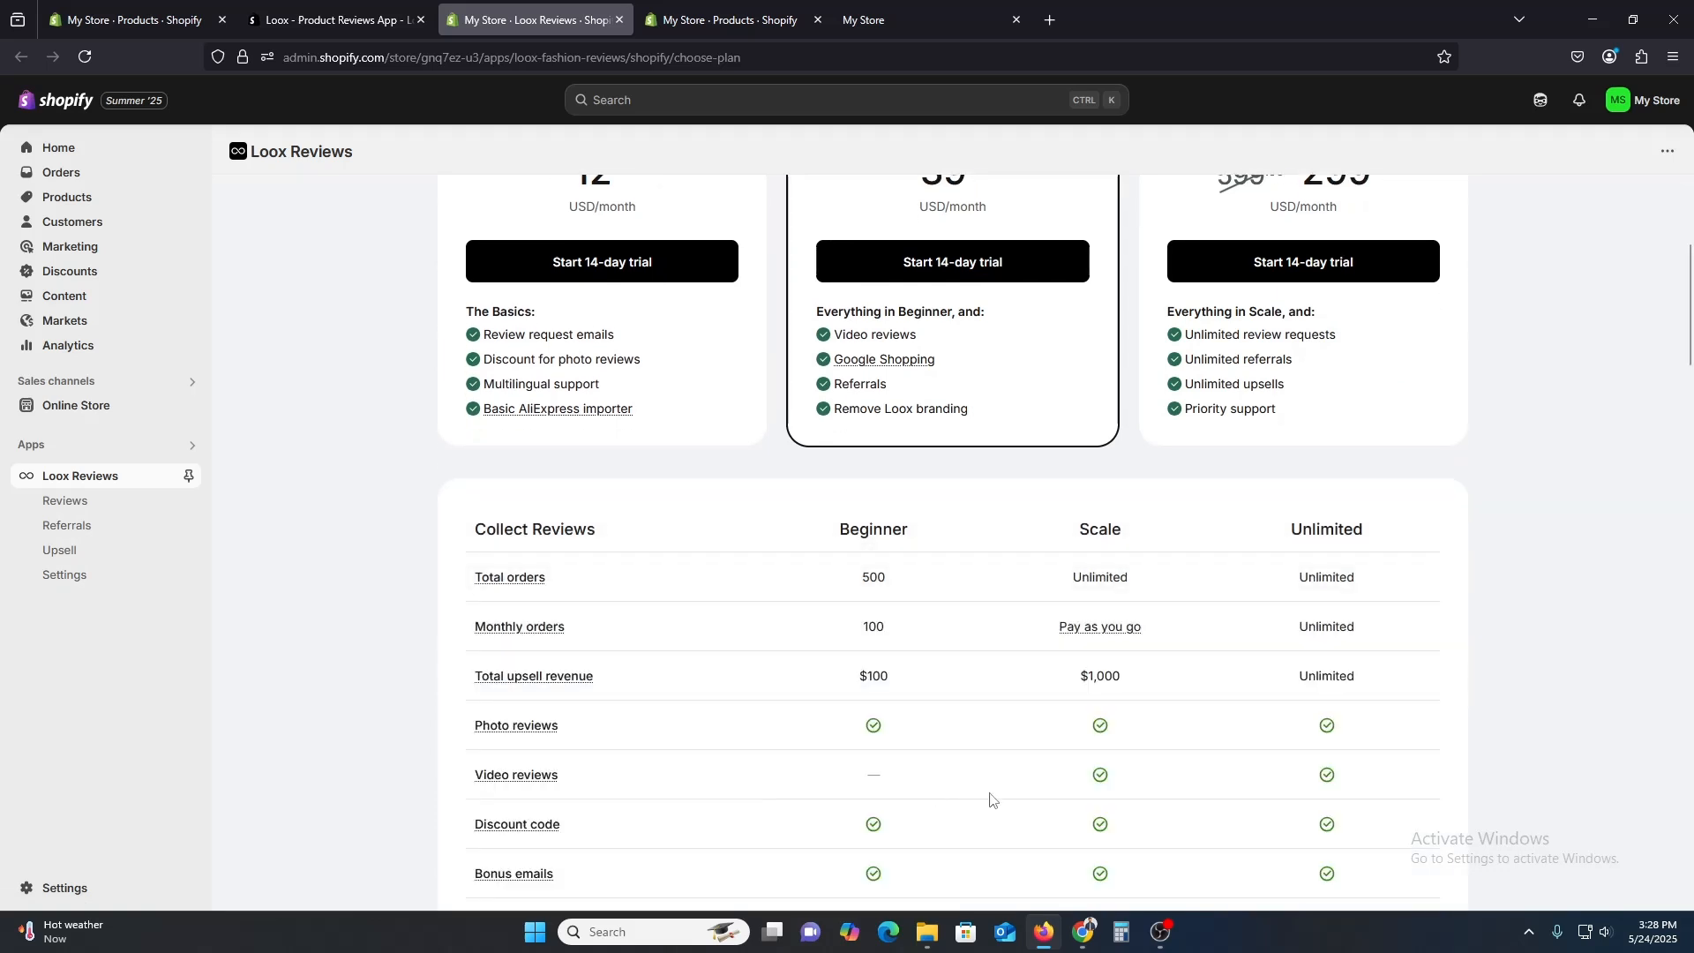
pyautogui.scroll(4, 992, 798)
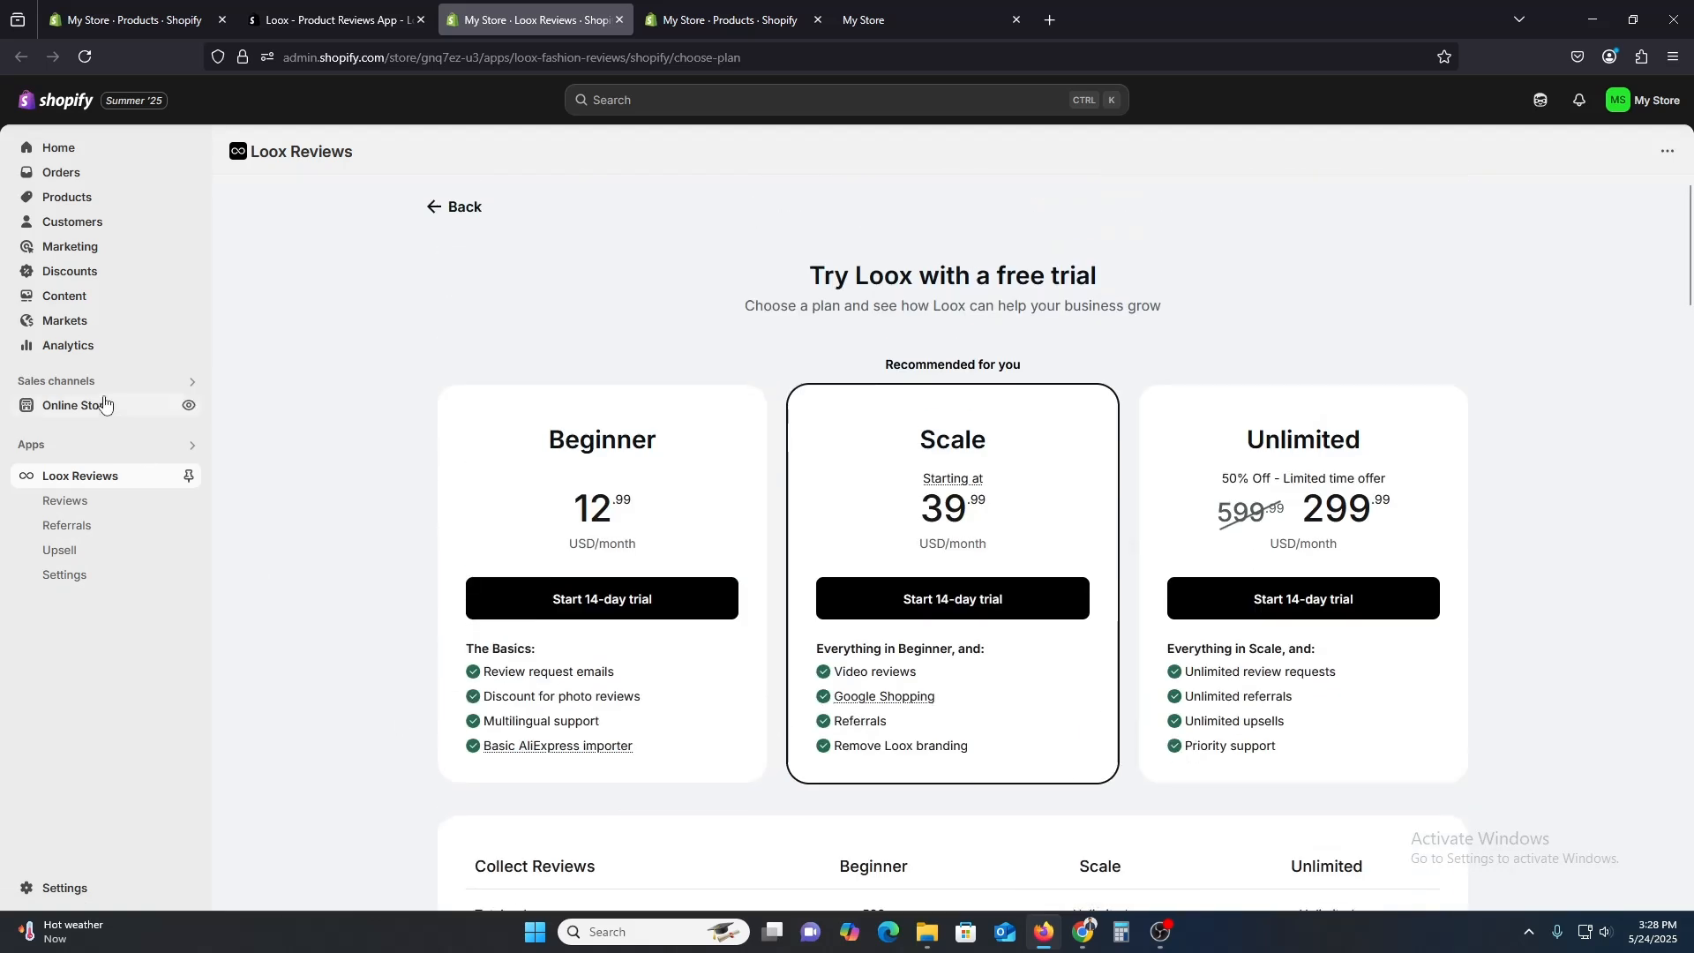
pyautogui.click(77, 503)
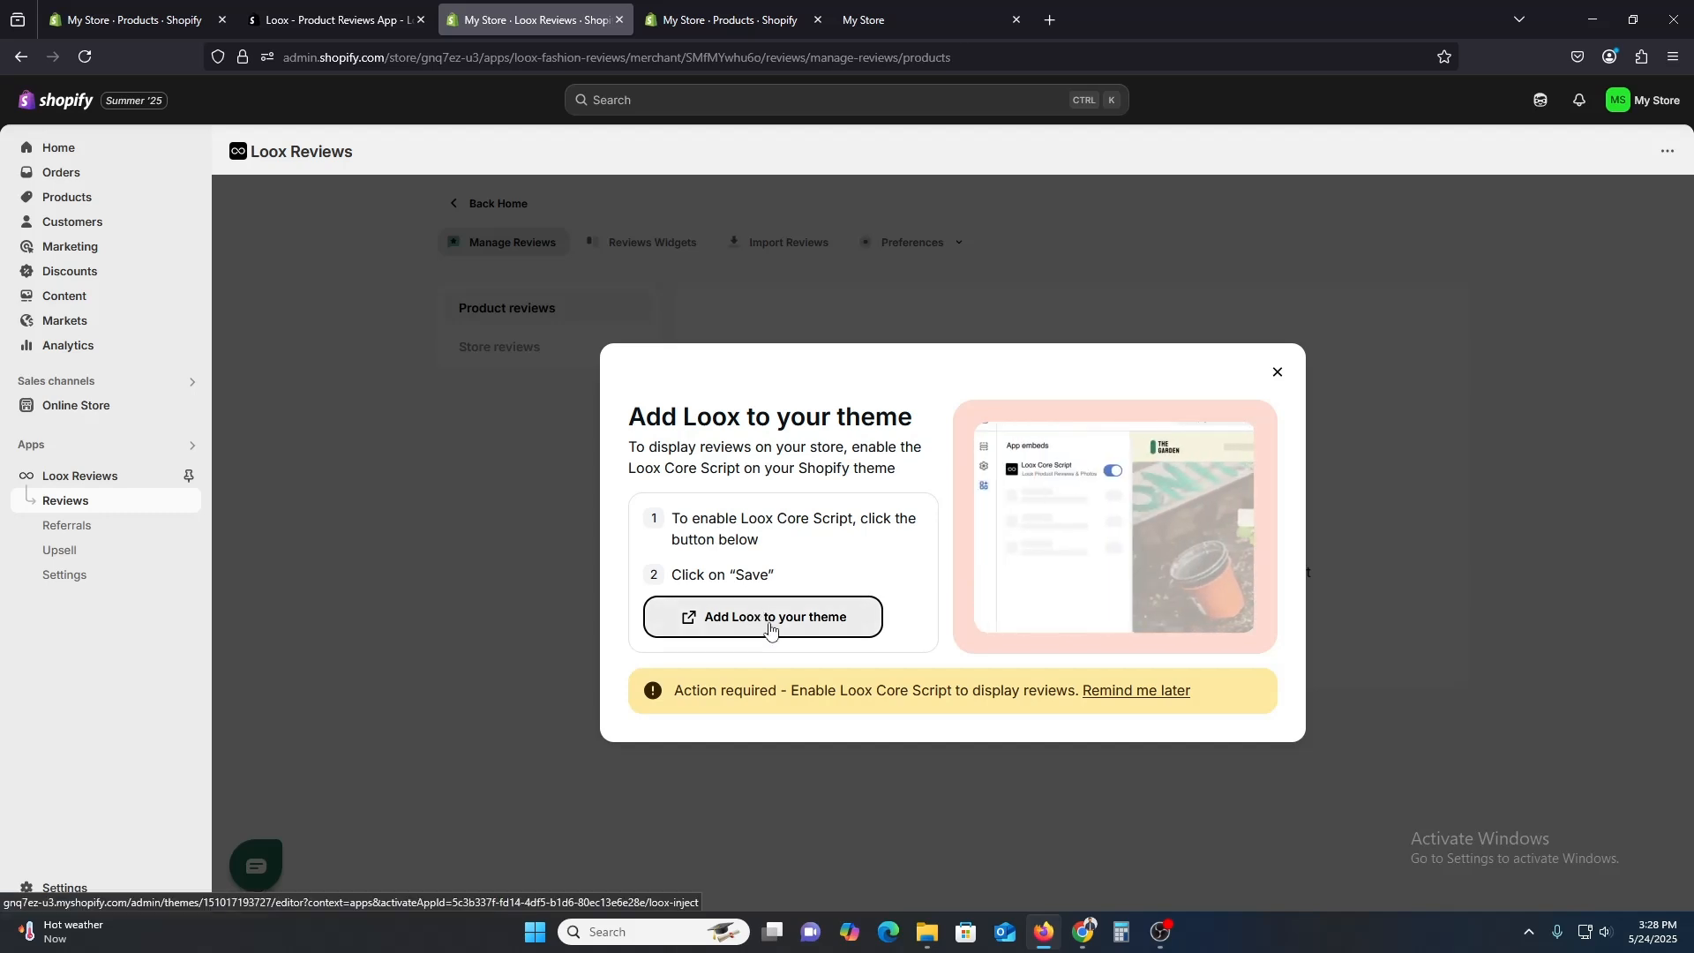
# View the online store, open its theme customizer and examine the theme's app embeds for Loox Core Script.
pyautogui.click(735, 9)
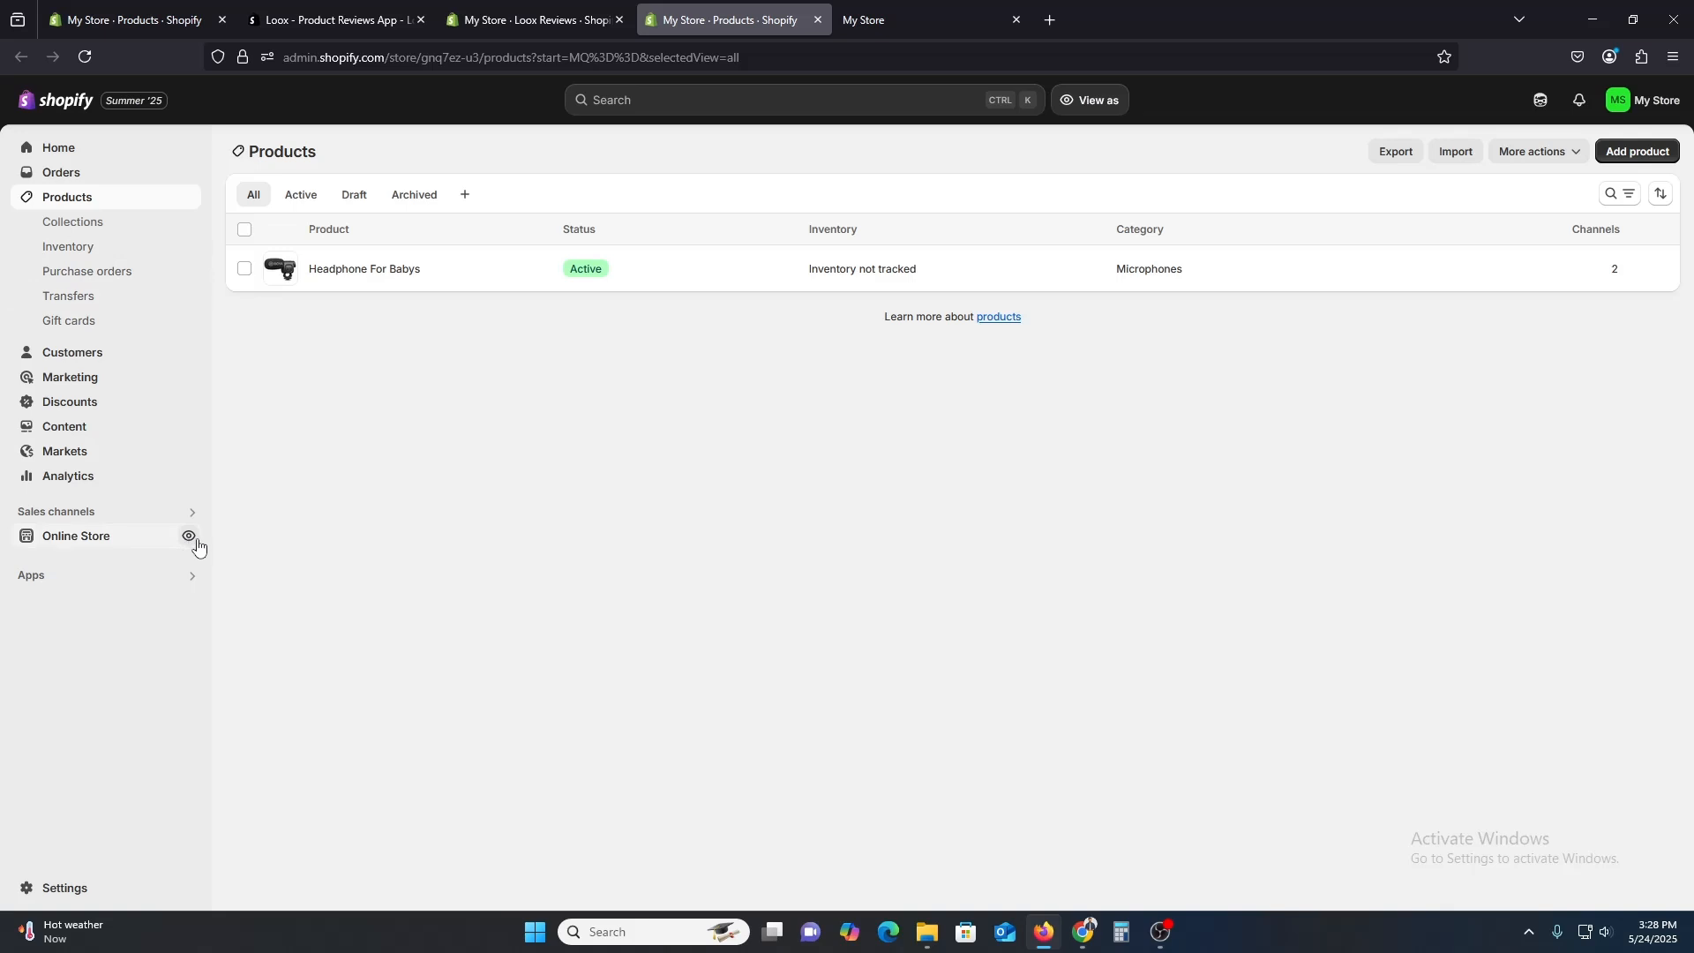
pyautogui.click(194, 539)
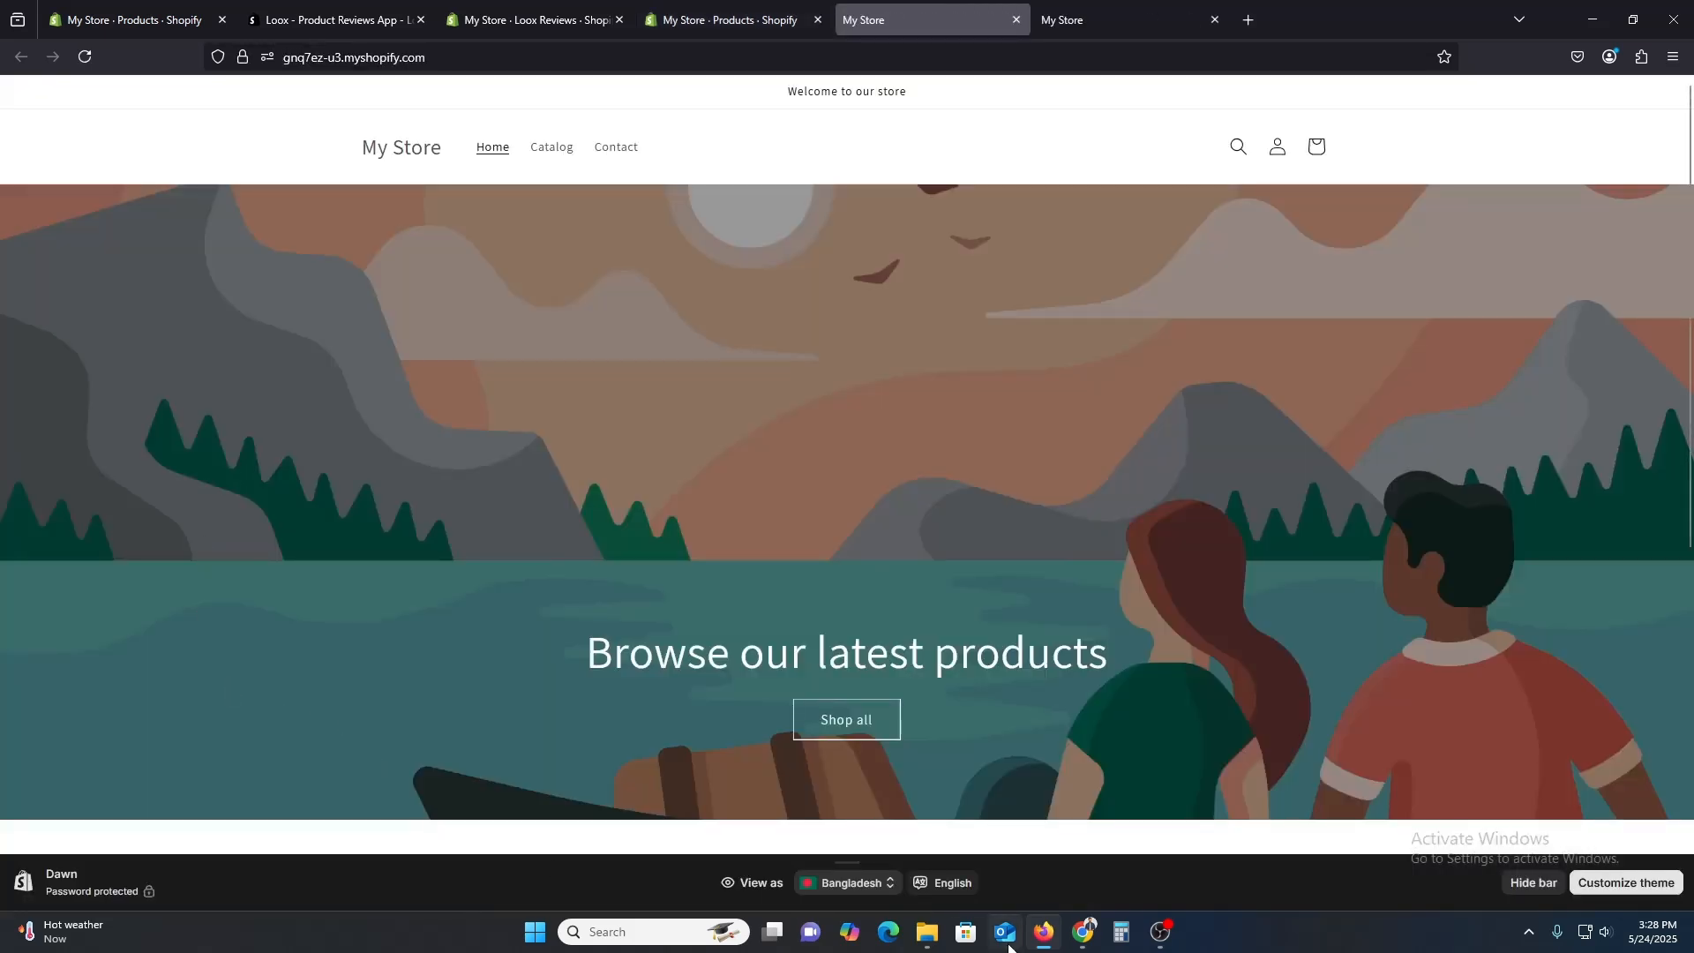
pyautogui.click(1674, 884)
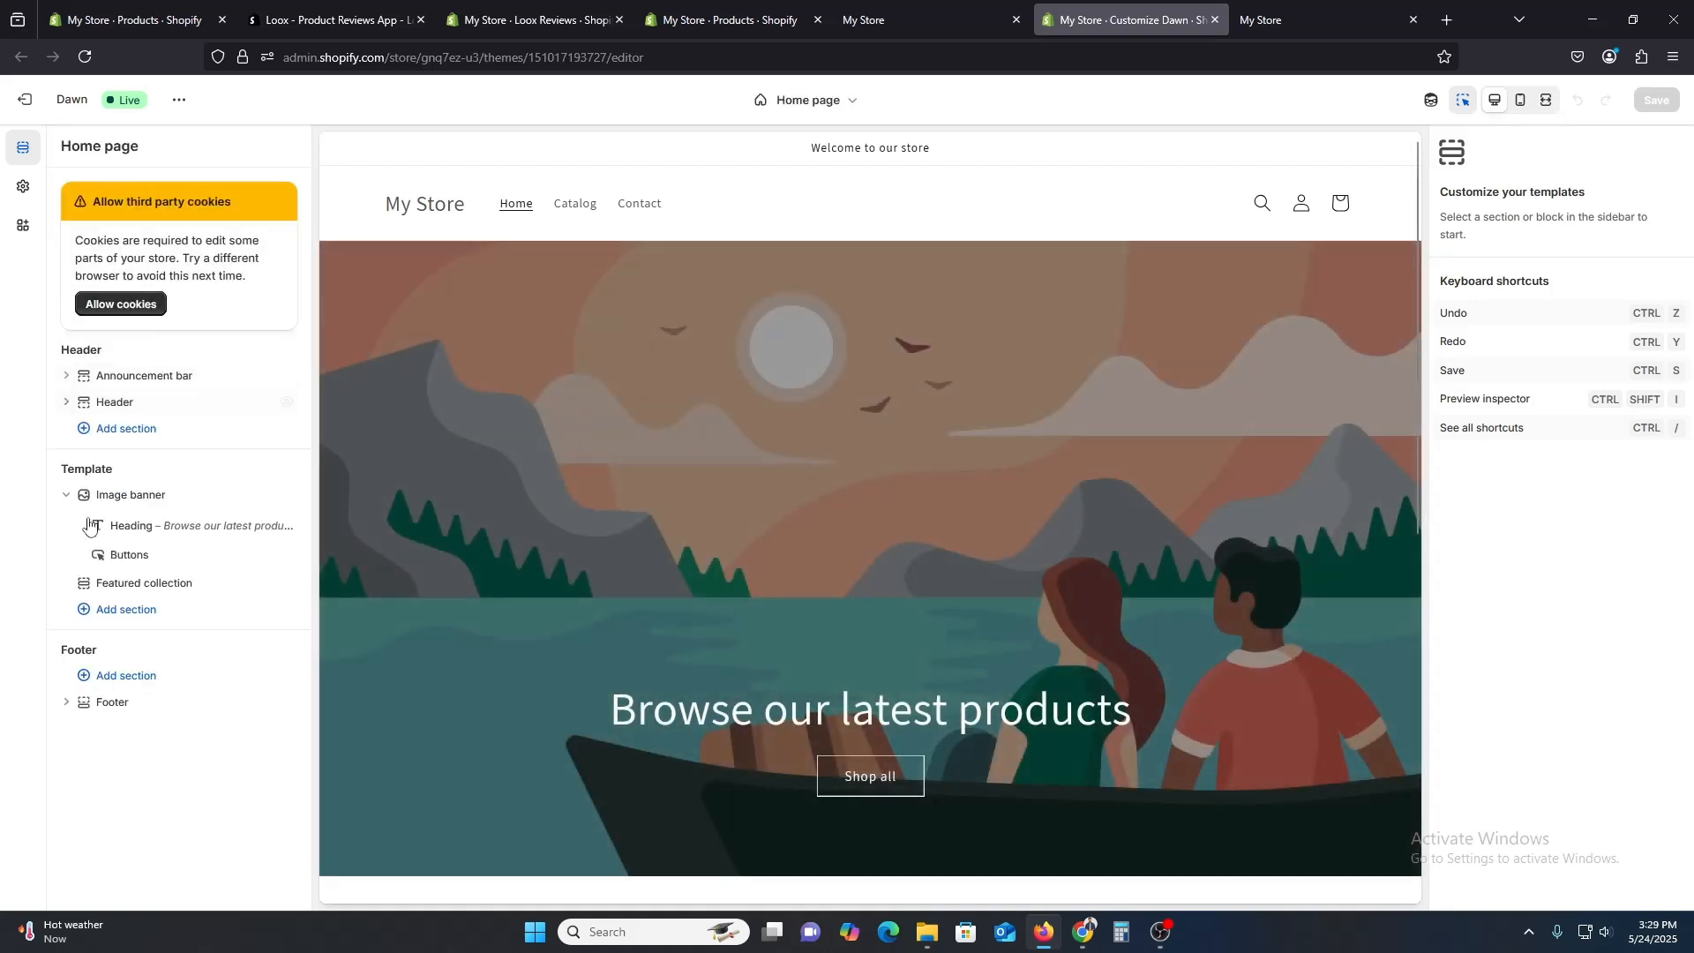
pyautogui.click(23, 187)
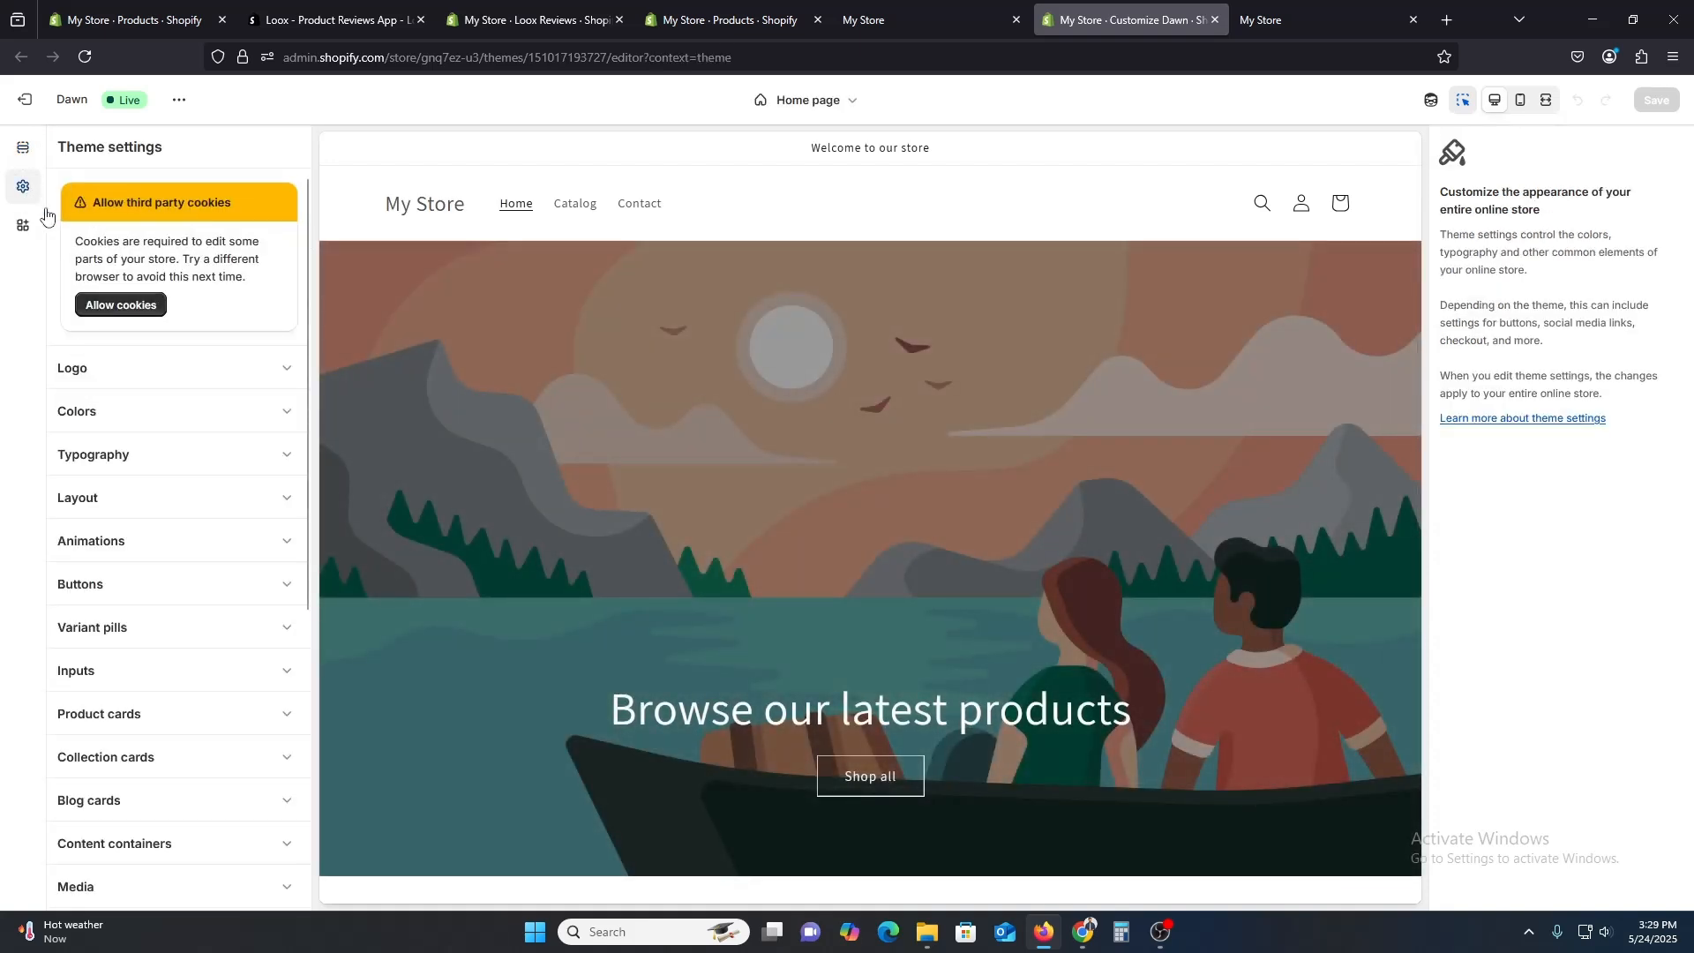
pyautogui.click(23, 147)
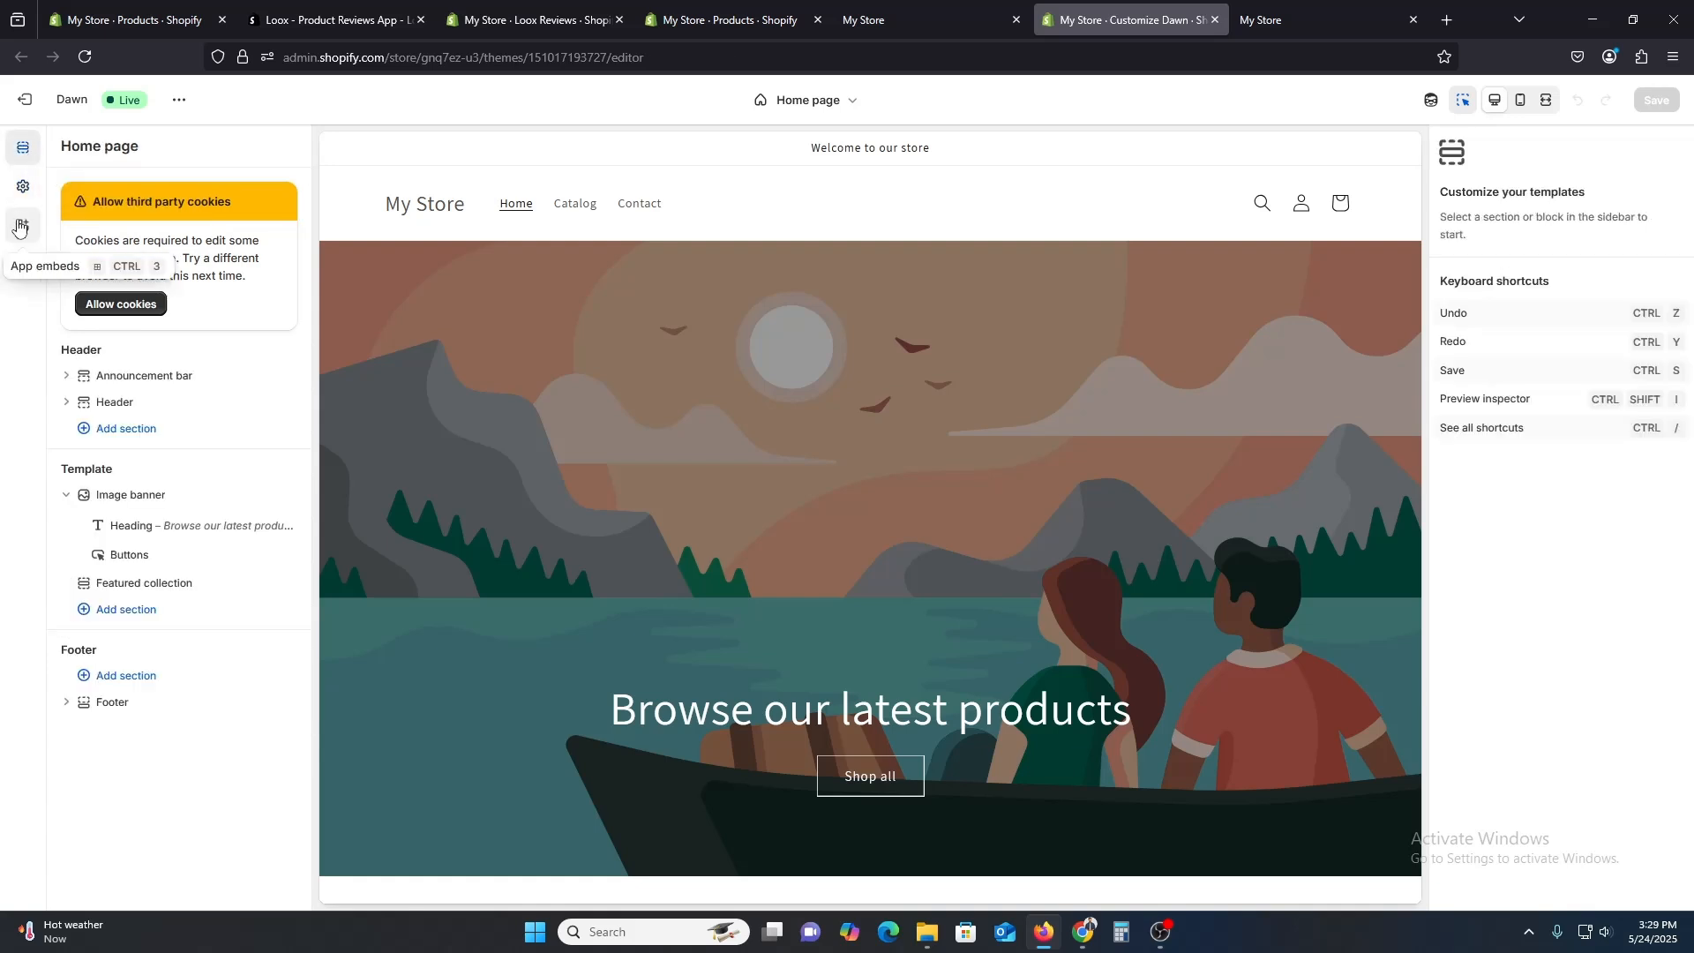
pyautogui.click(23, 225)
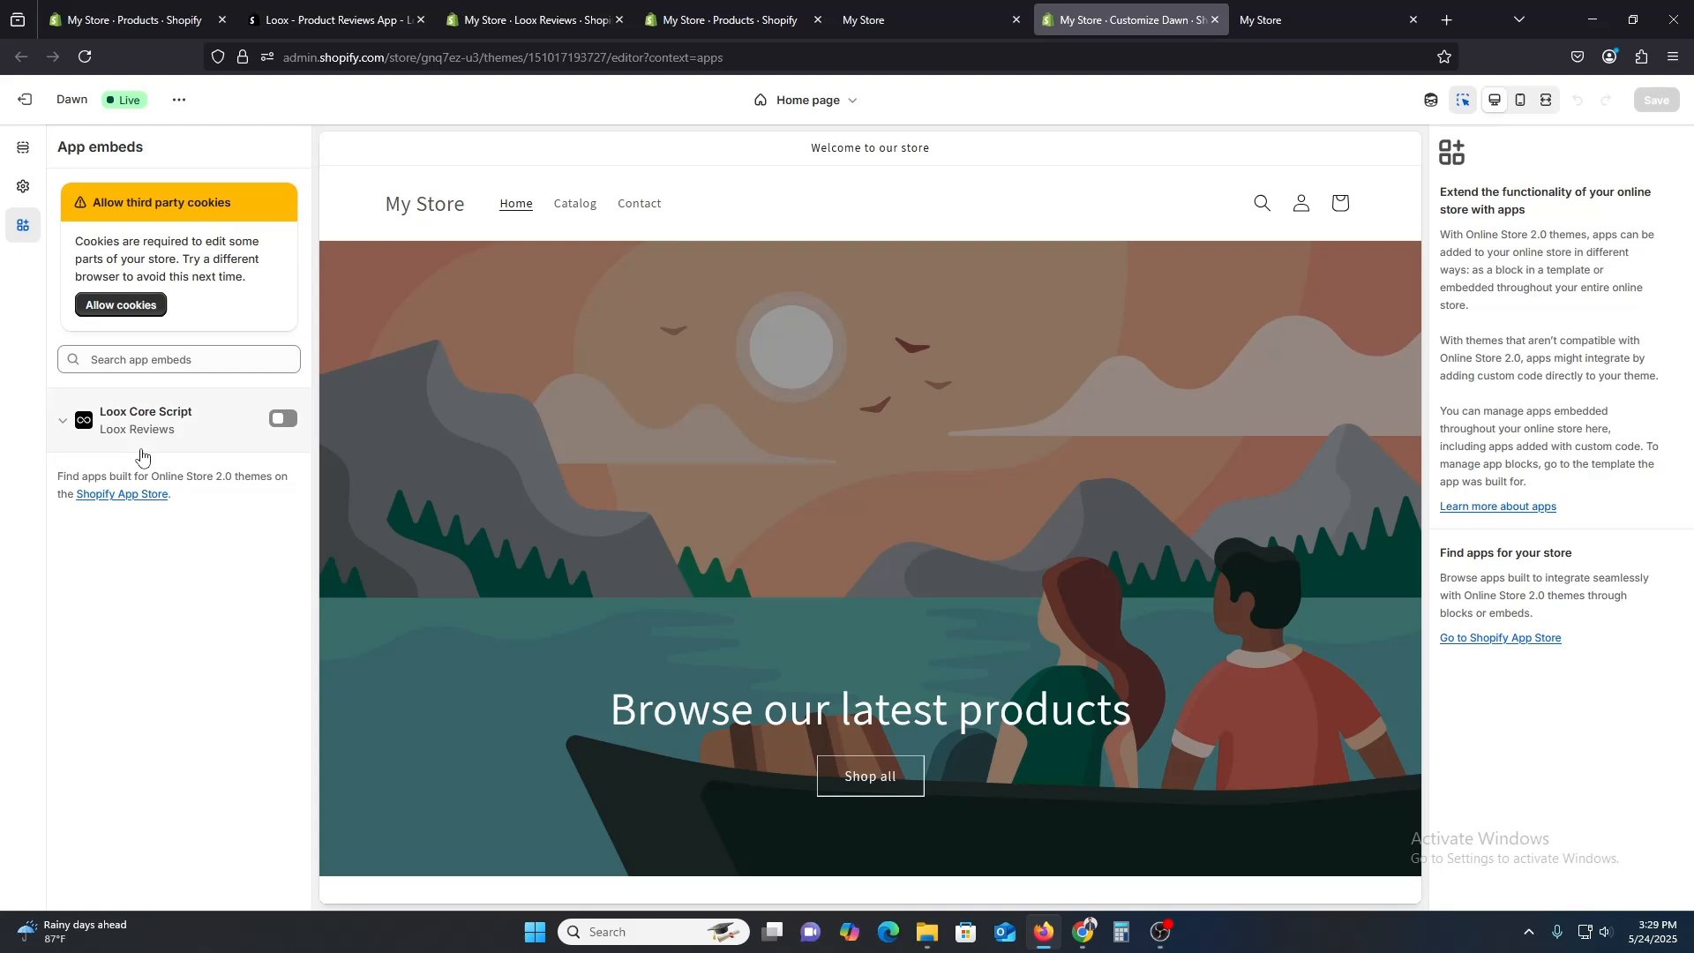
# Return to the Loox Reviews page, add Loox to the theme with Loox Core Script enabled, and save the theme.
pyautogui.click(794, 19)
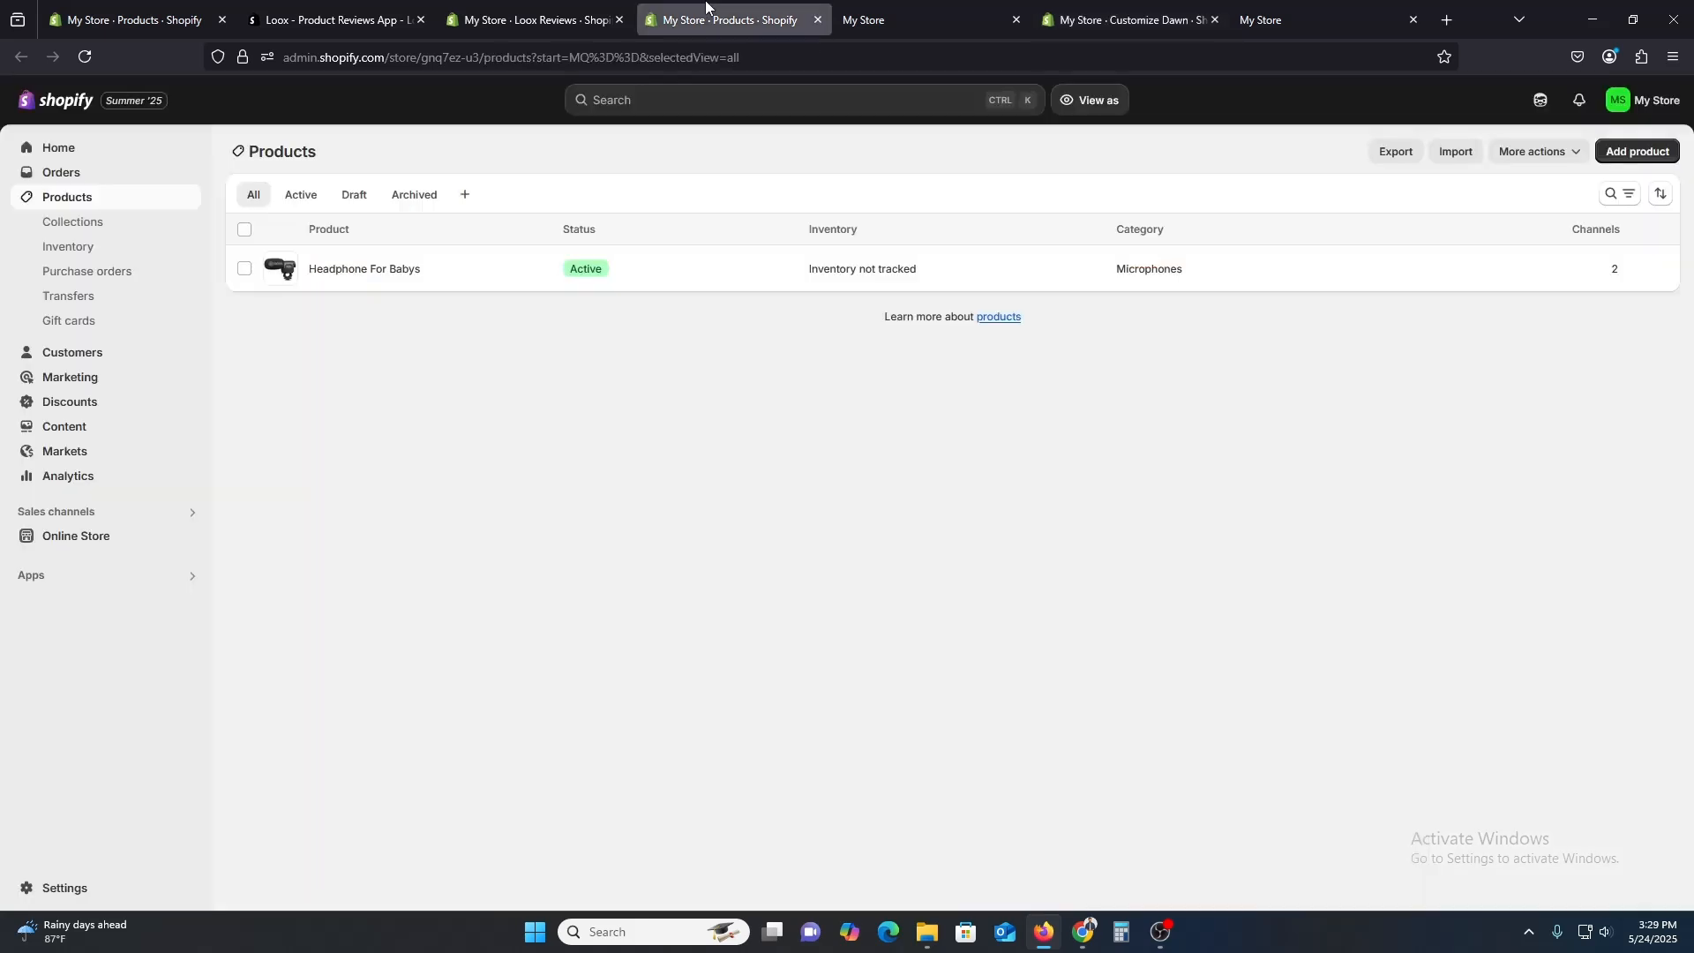
pyautogui.click(539, 20)
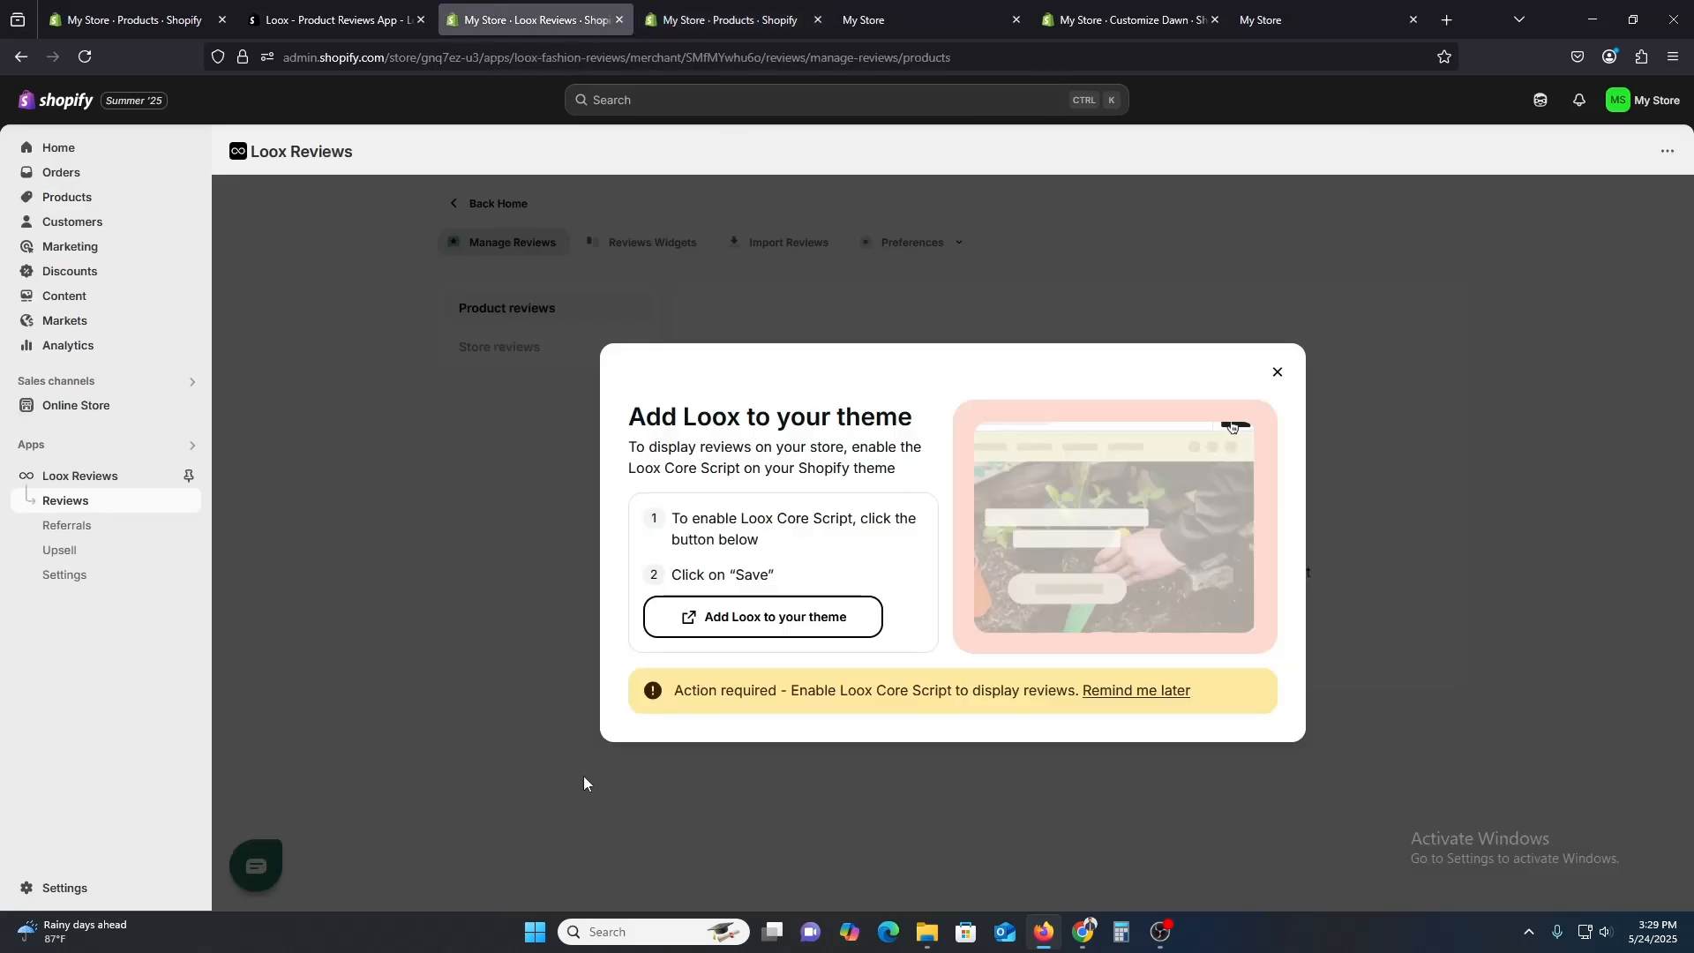
pyautogui.click(767, 618)
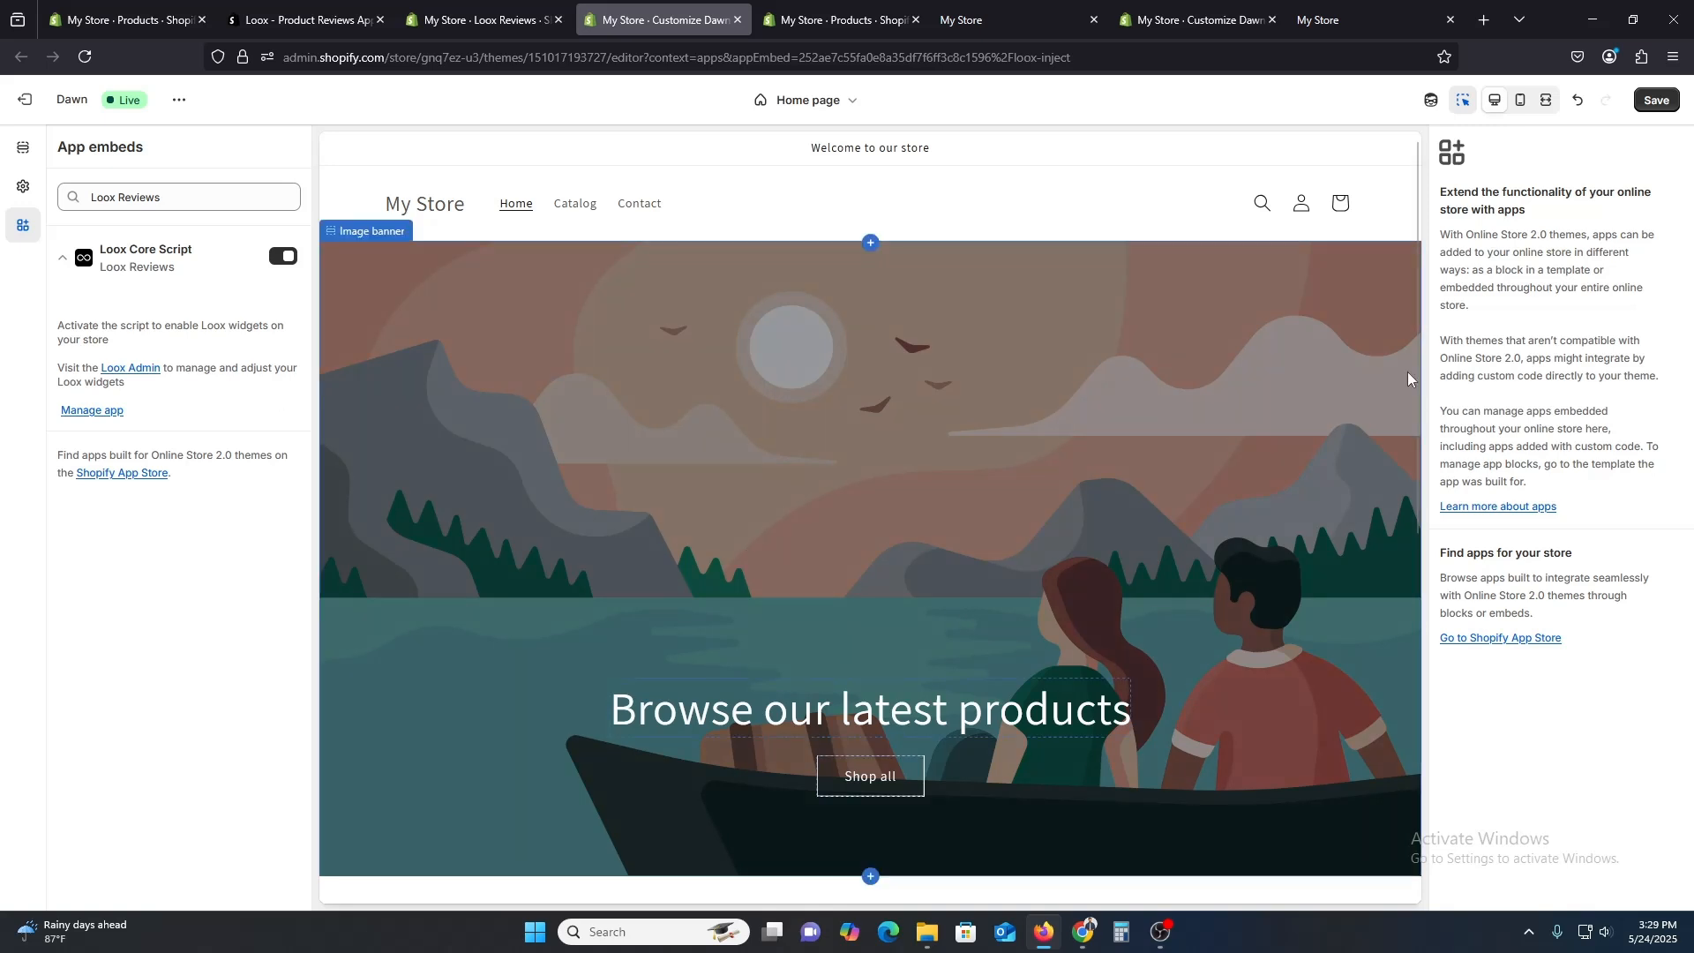
pyautogui.click(1657, 100)
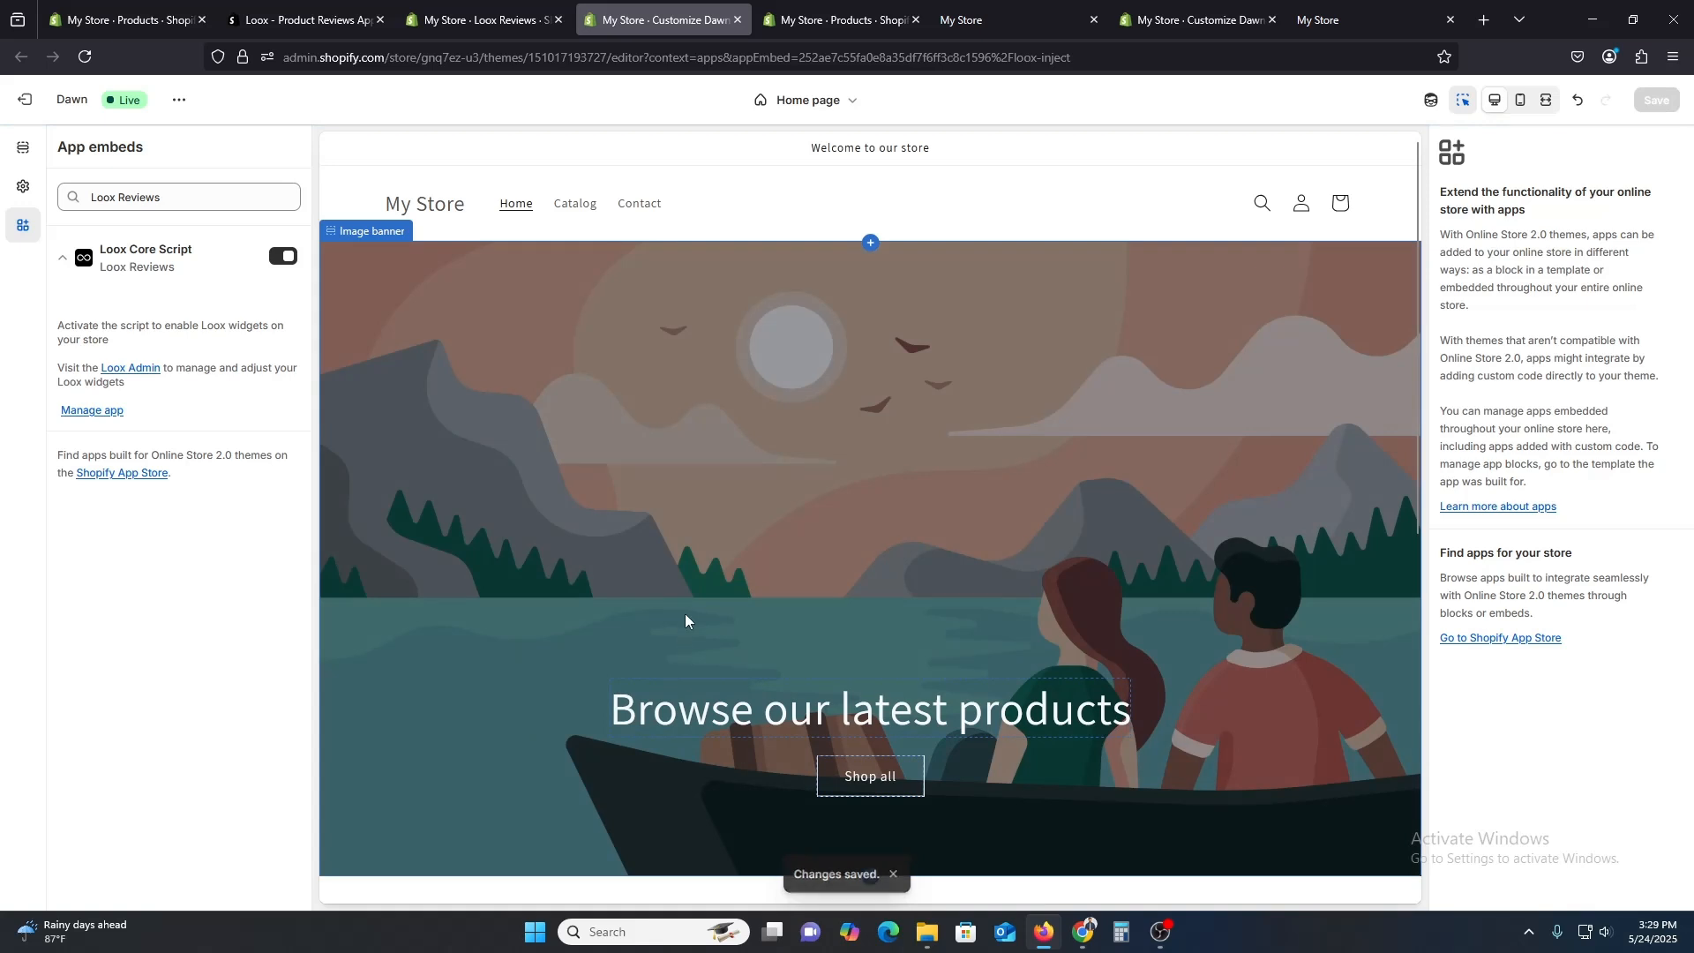
# Check the featured products in the home page preview and reload the Loox Reviews page.
pyautogui.scroll(-8, 965, 745)
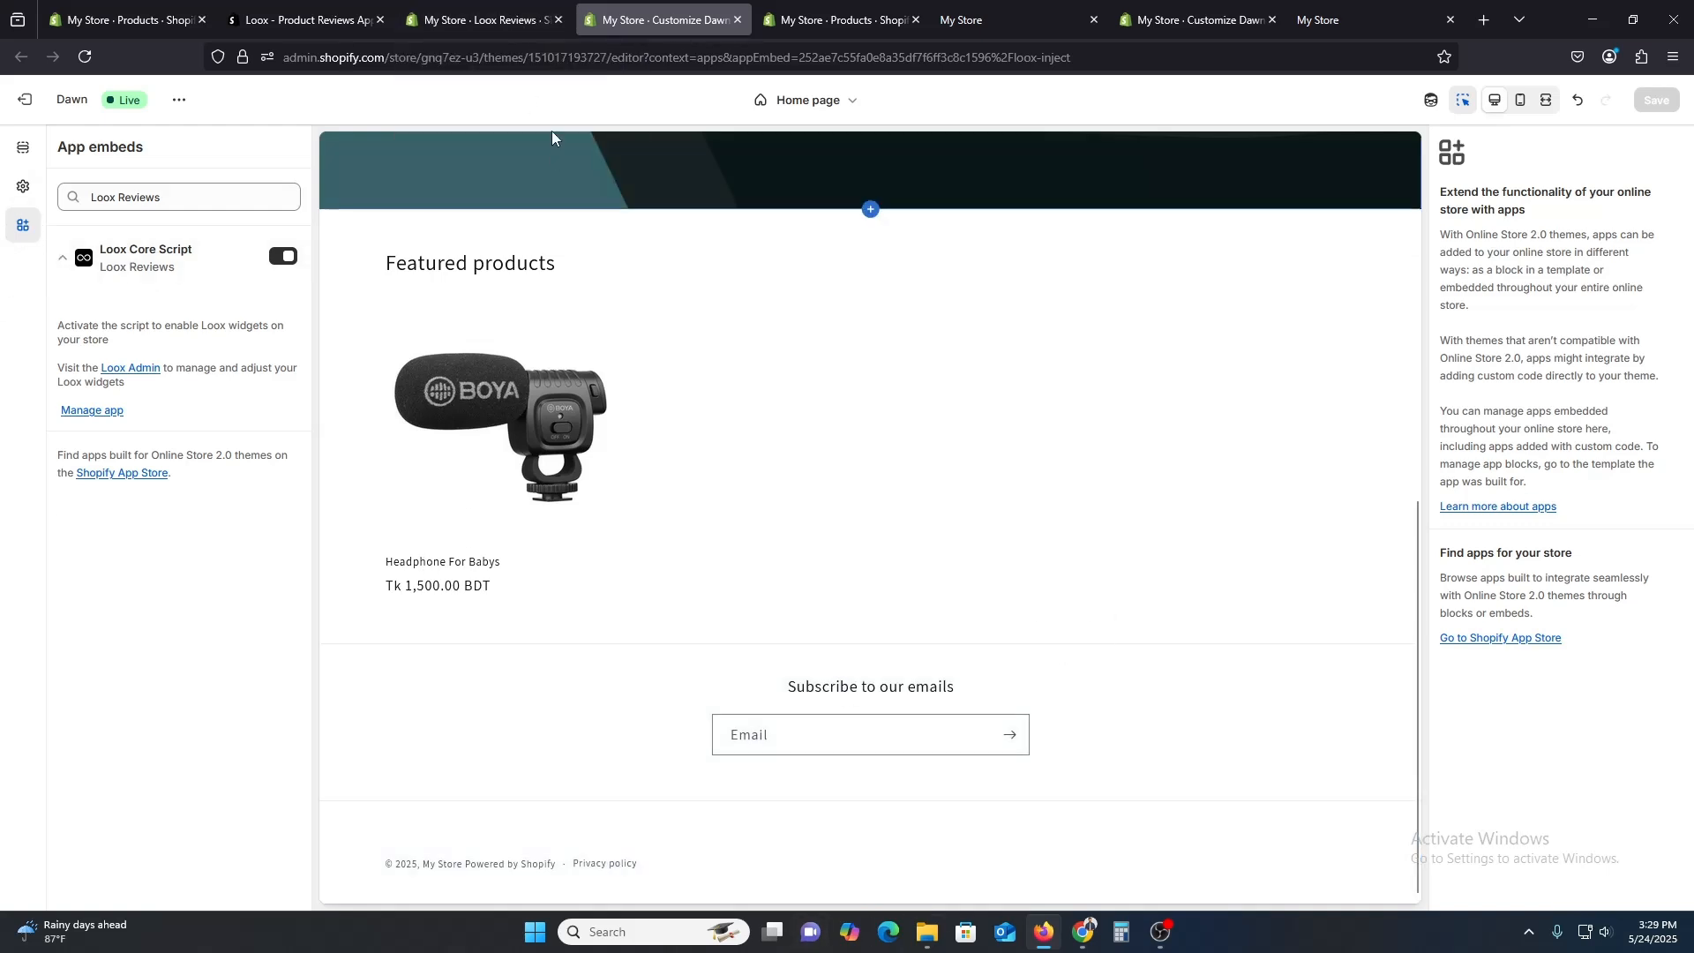
pyautogui.click(538, 19)
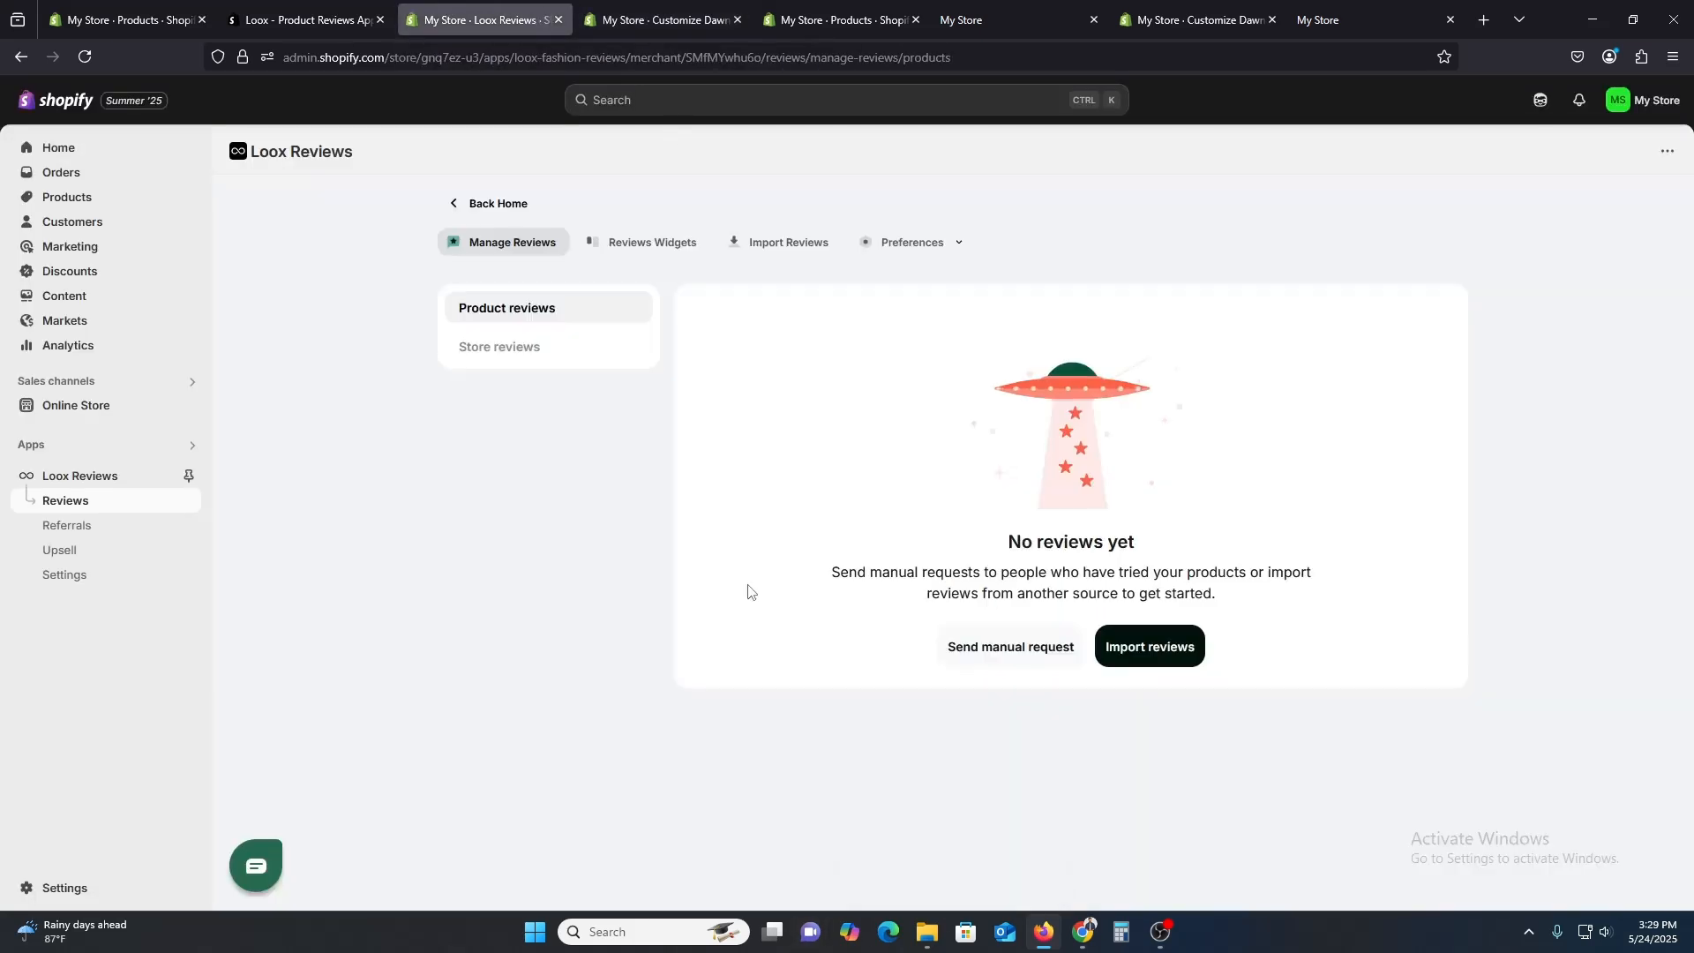
pyautogui.click(86, 57)
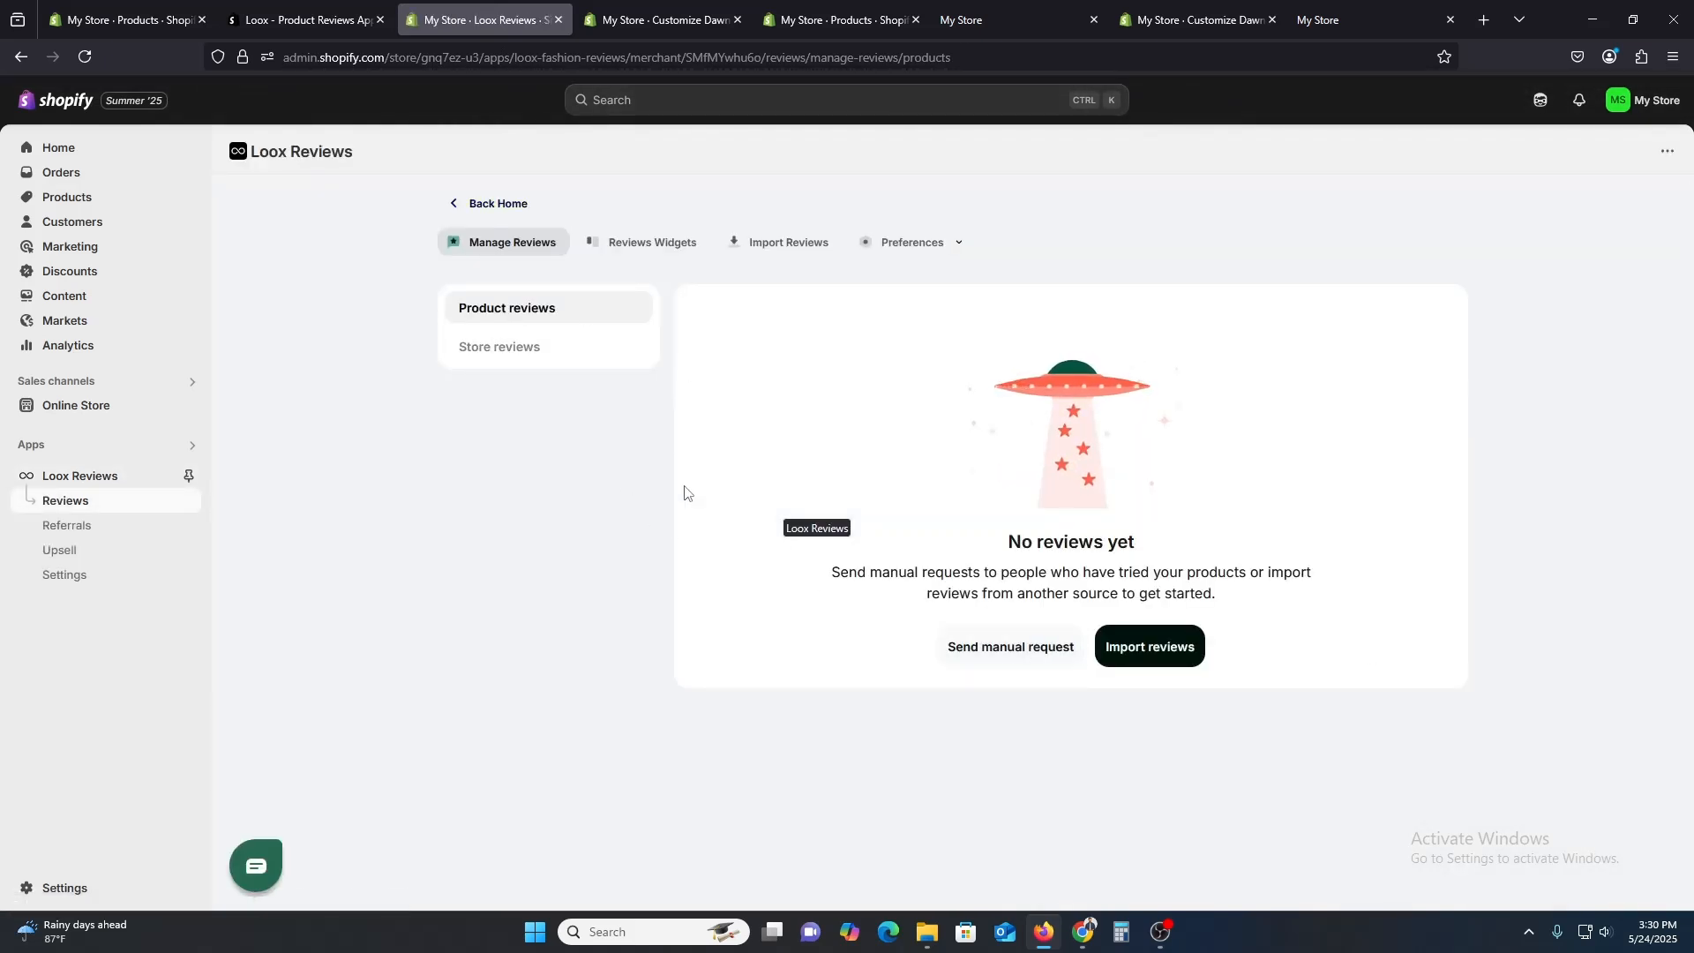
# View the online store from the admin, open the Headphone For Babys product page and start customizing its theme template.
pyautogui.click(661, 17)
pyautogui.click(882, 18)
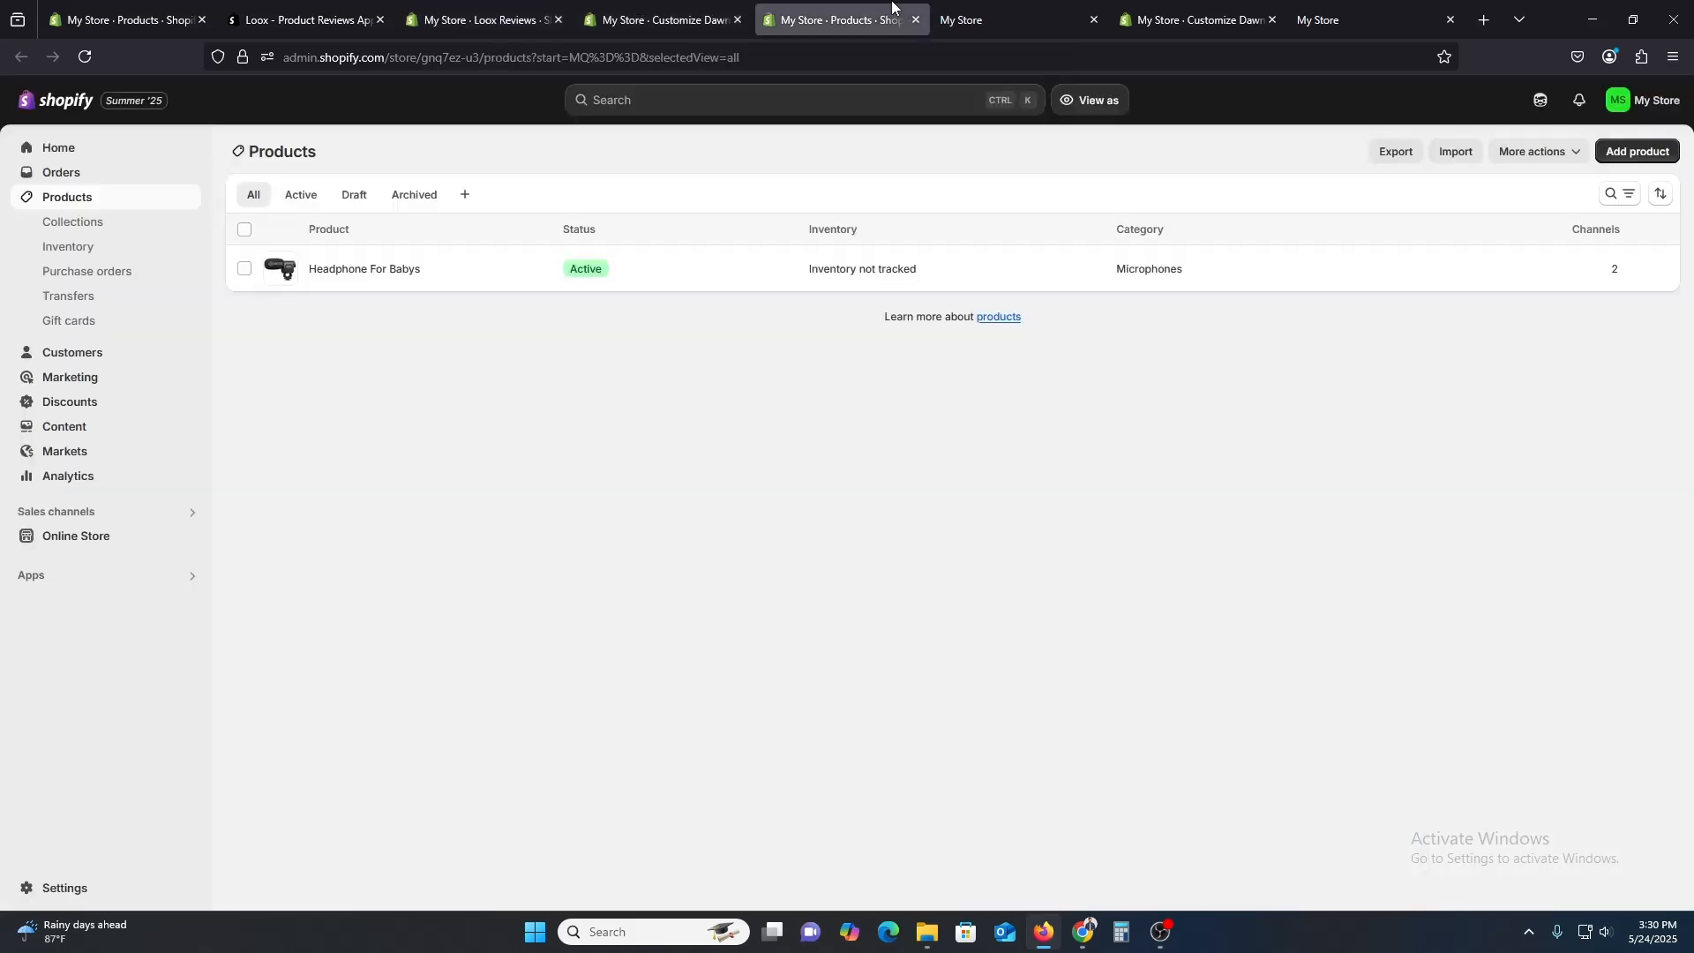
pyautogui.click(1174, 17)
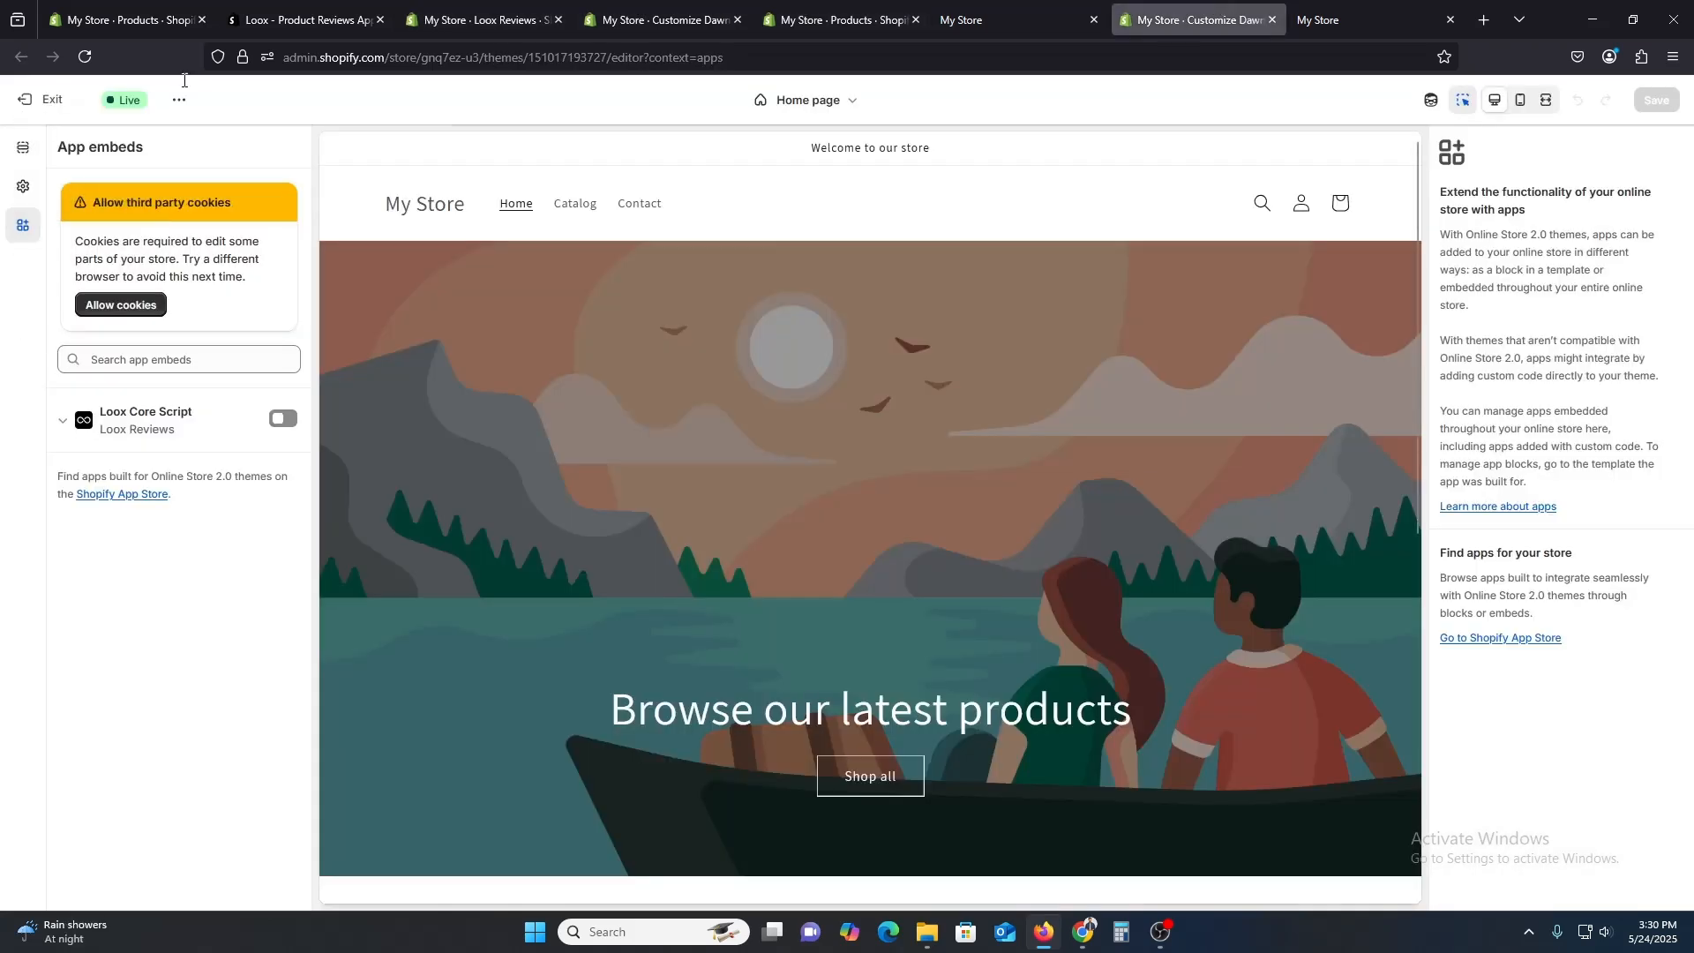
pyautogui.click(941, 8)
pyautogui.click(823, 8)
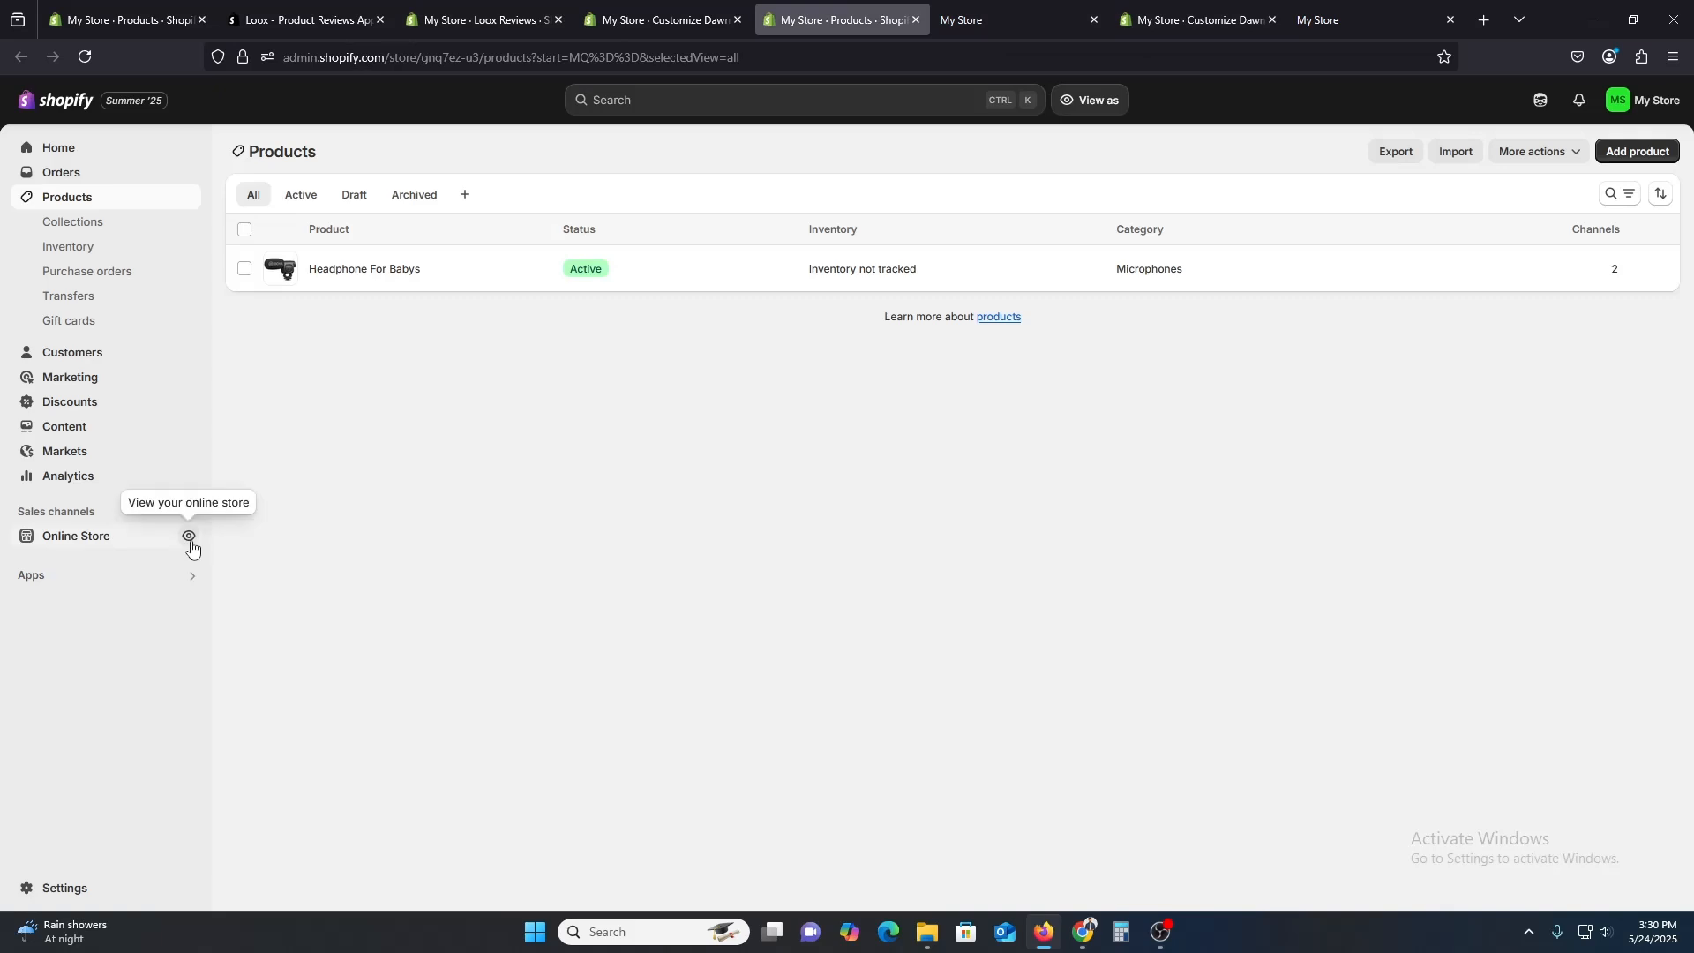
pyautogui.click(186, 538)
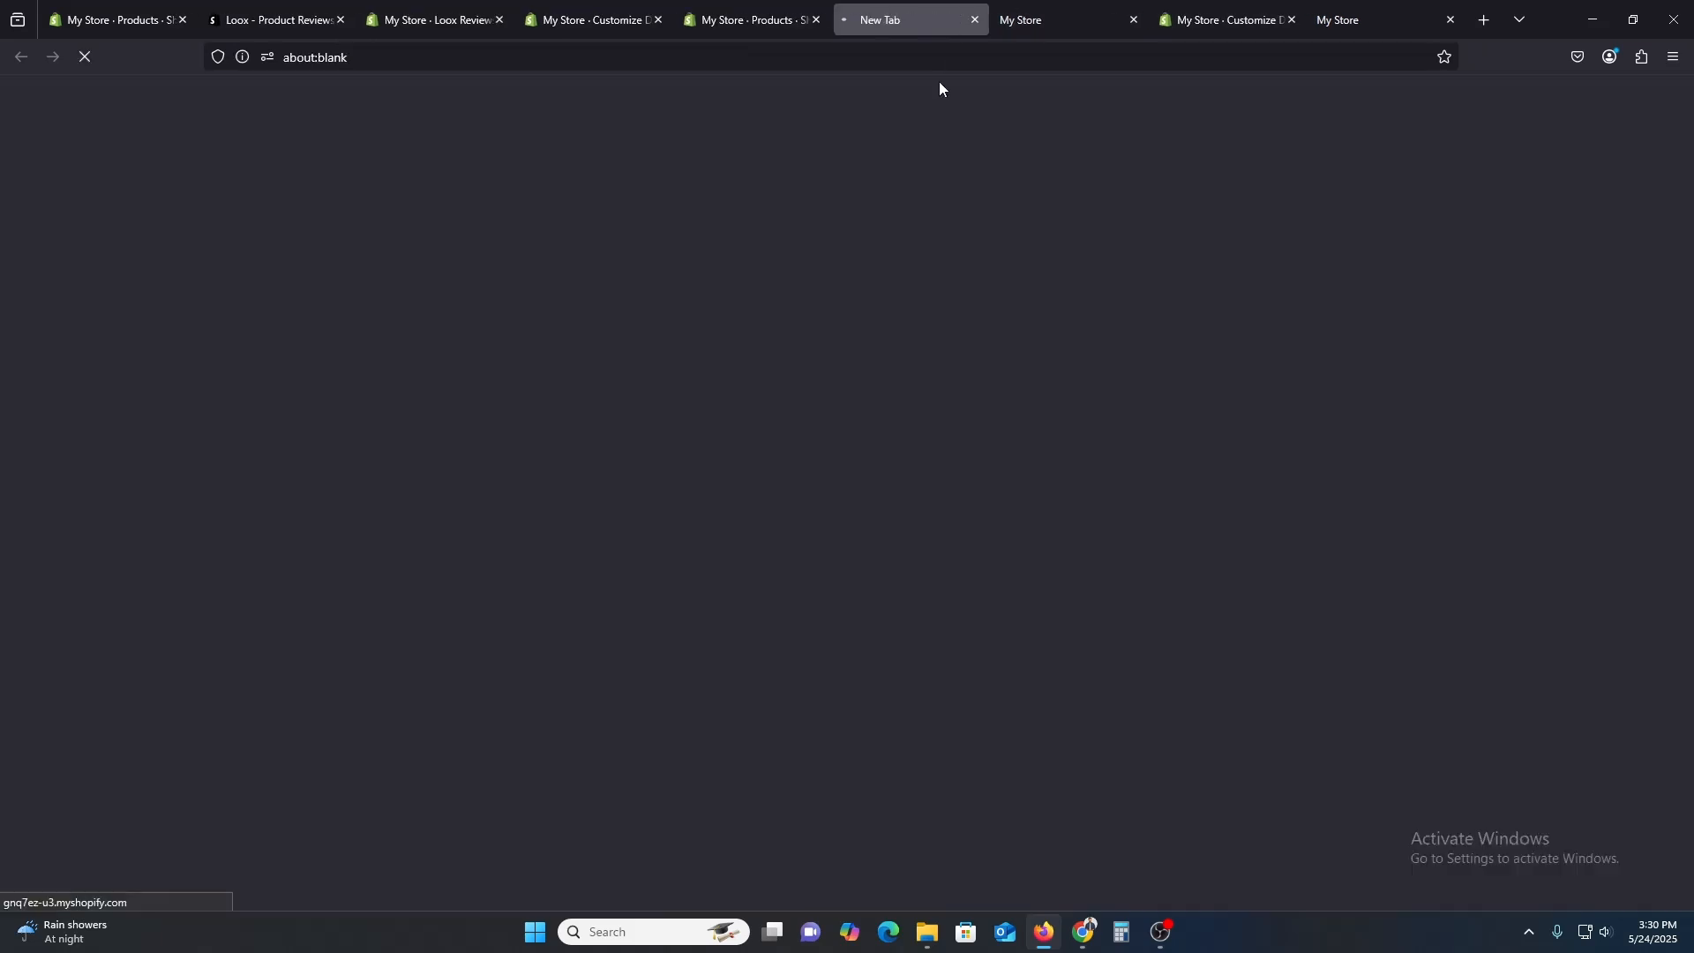
pyautogui.scroll(-6, 877, 535)
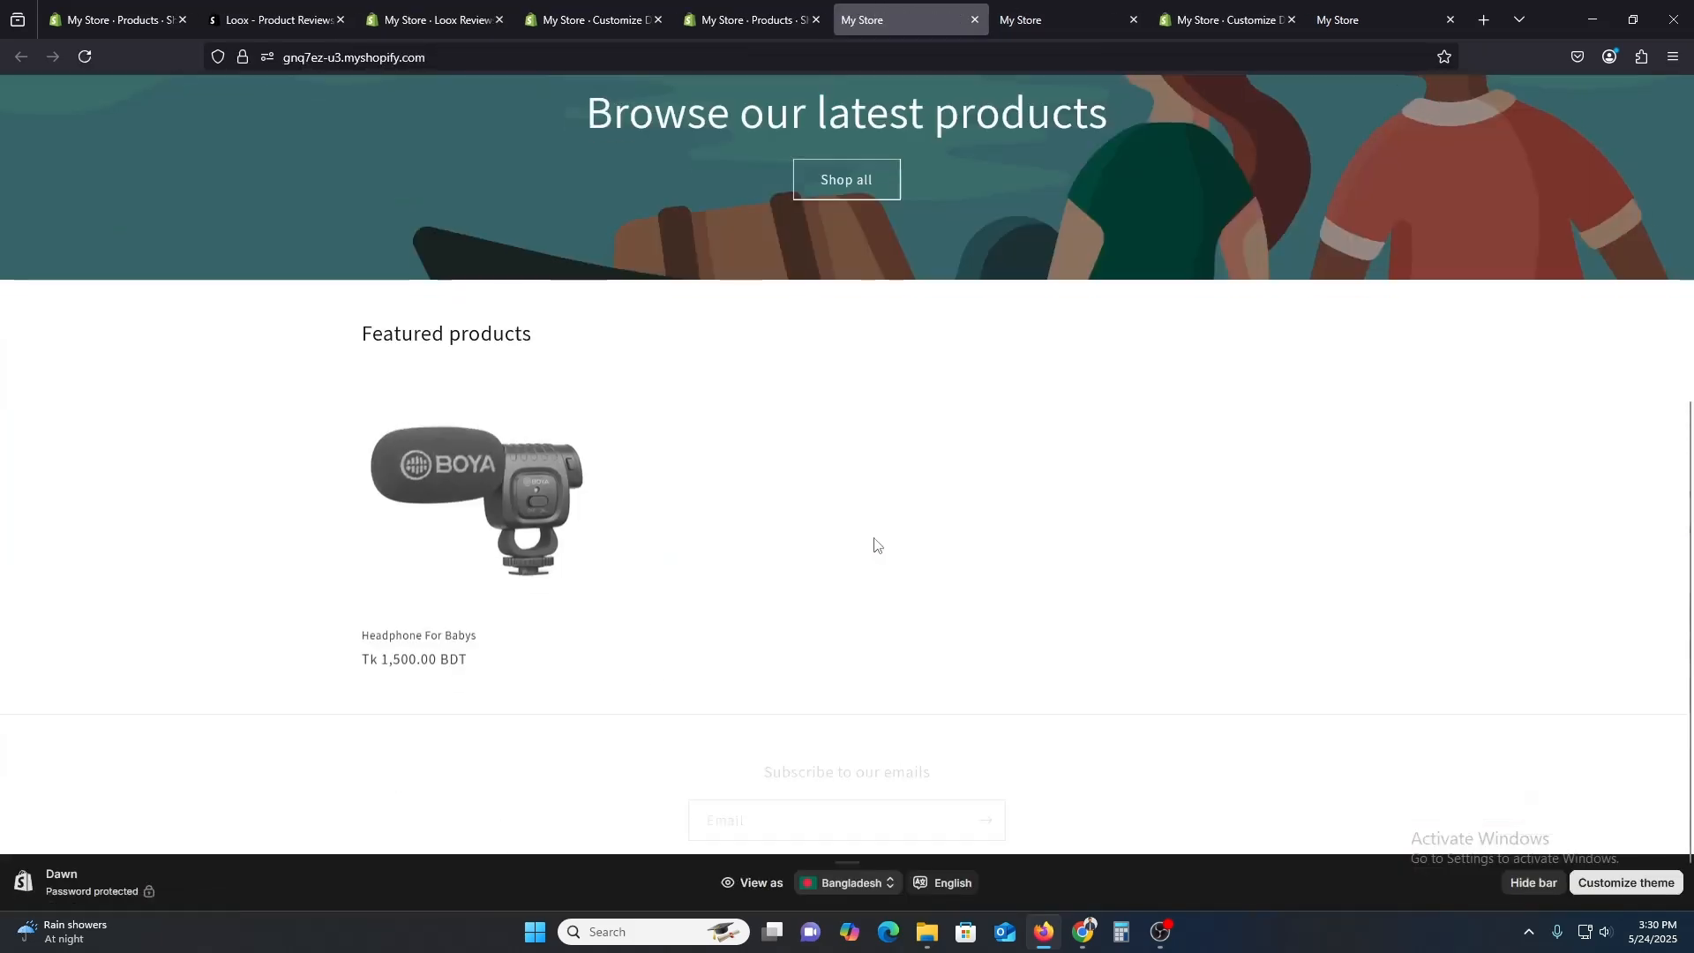
pyautogui.click(416, 657)
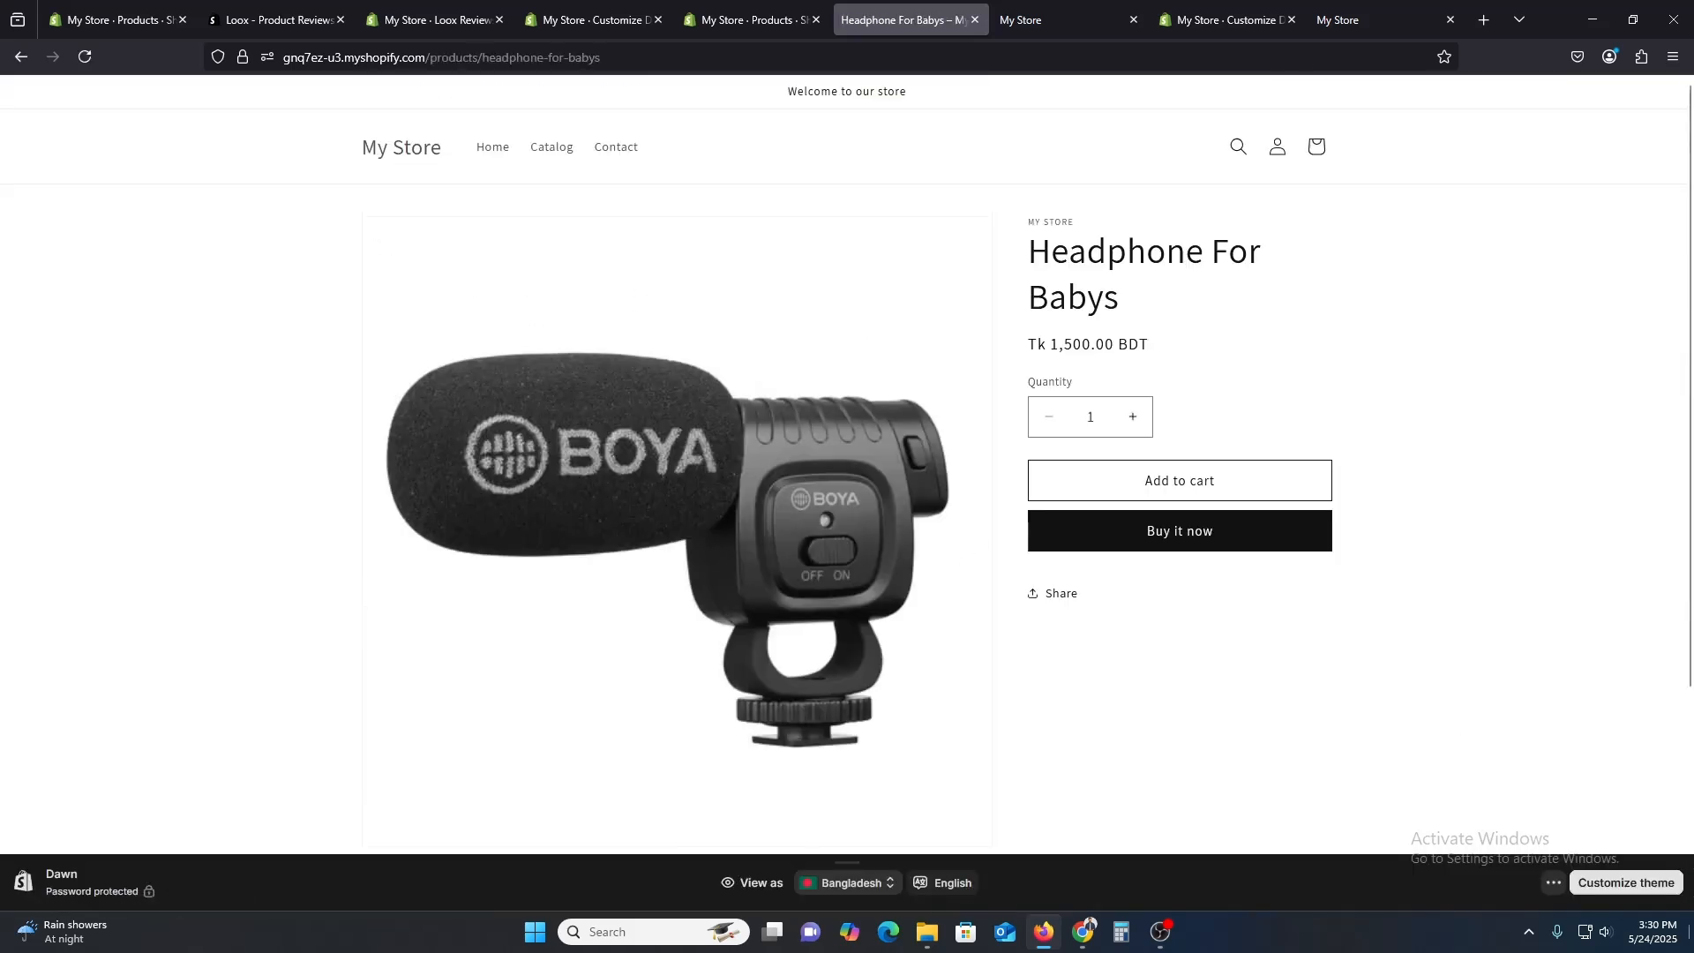
pyautogui.click(1627, 884)
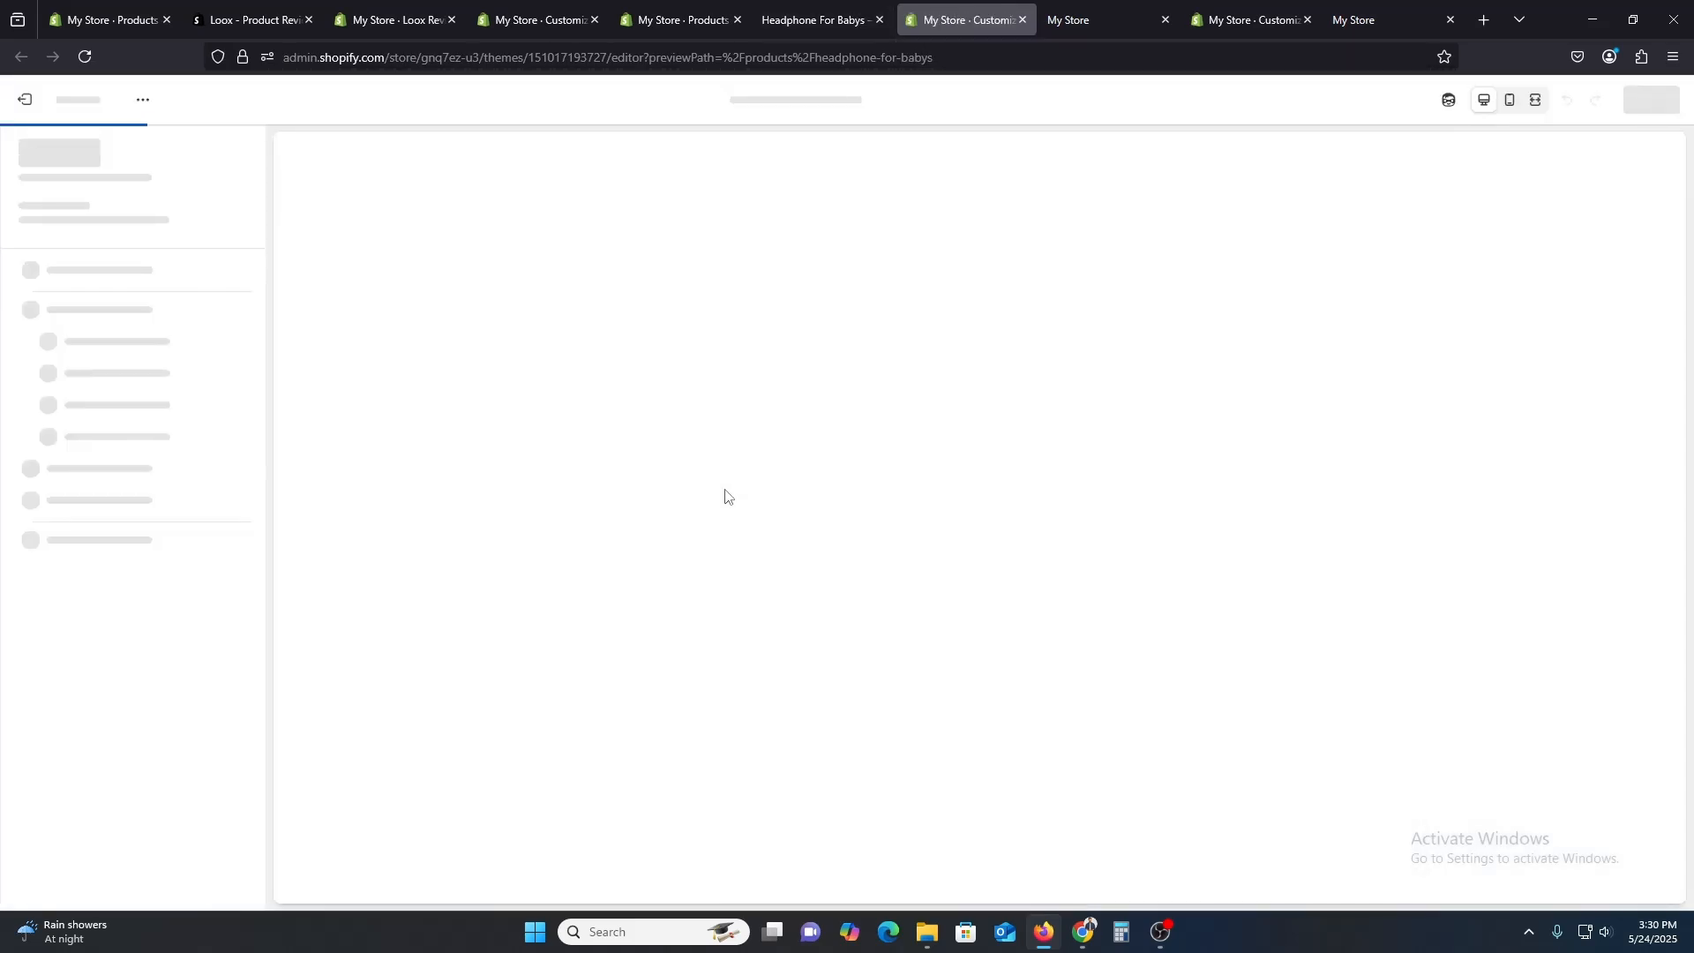
# Add the Loox Star Rating Widget as a new section in the Default product template, searching the app sections for "loox".
pyautogui.scroll(-4, 1041, 715)
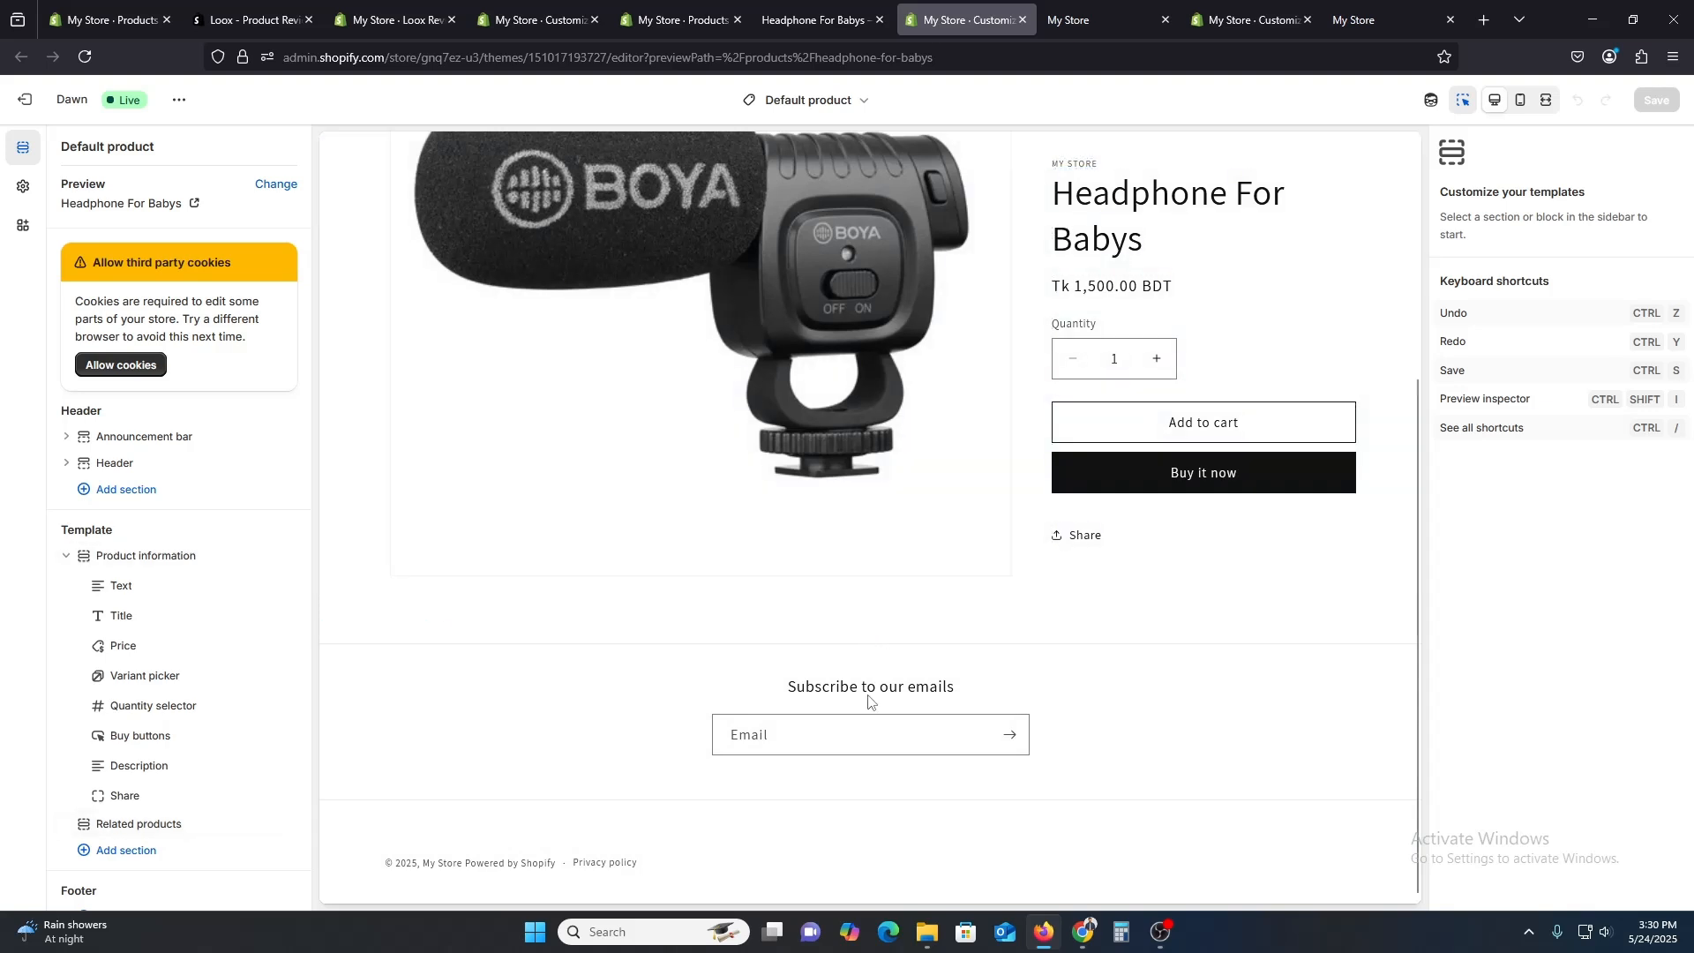
pyautogui.click(142, 495)
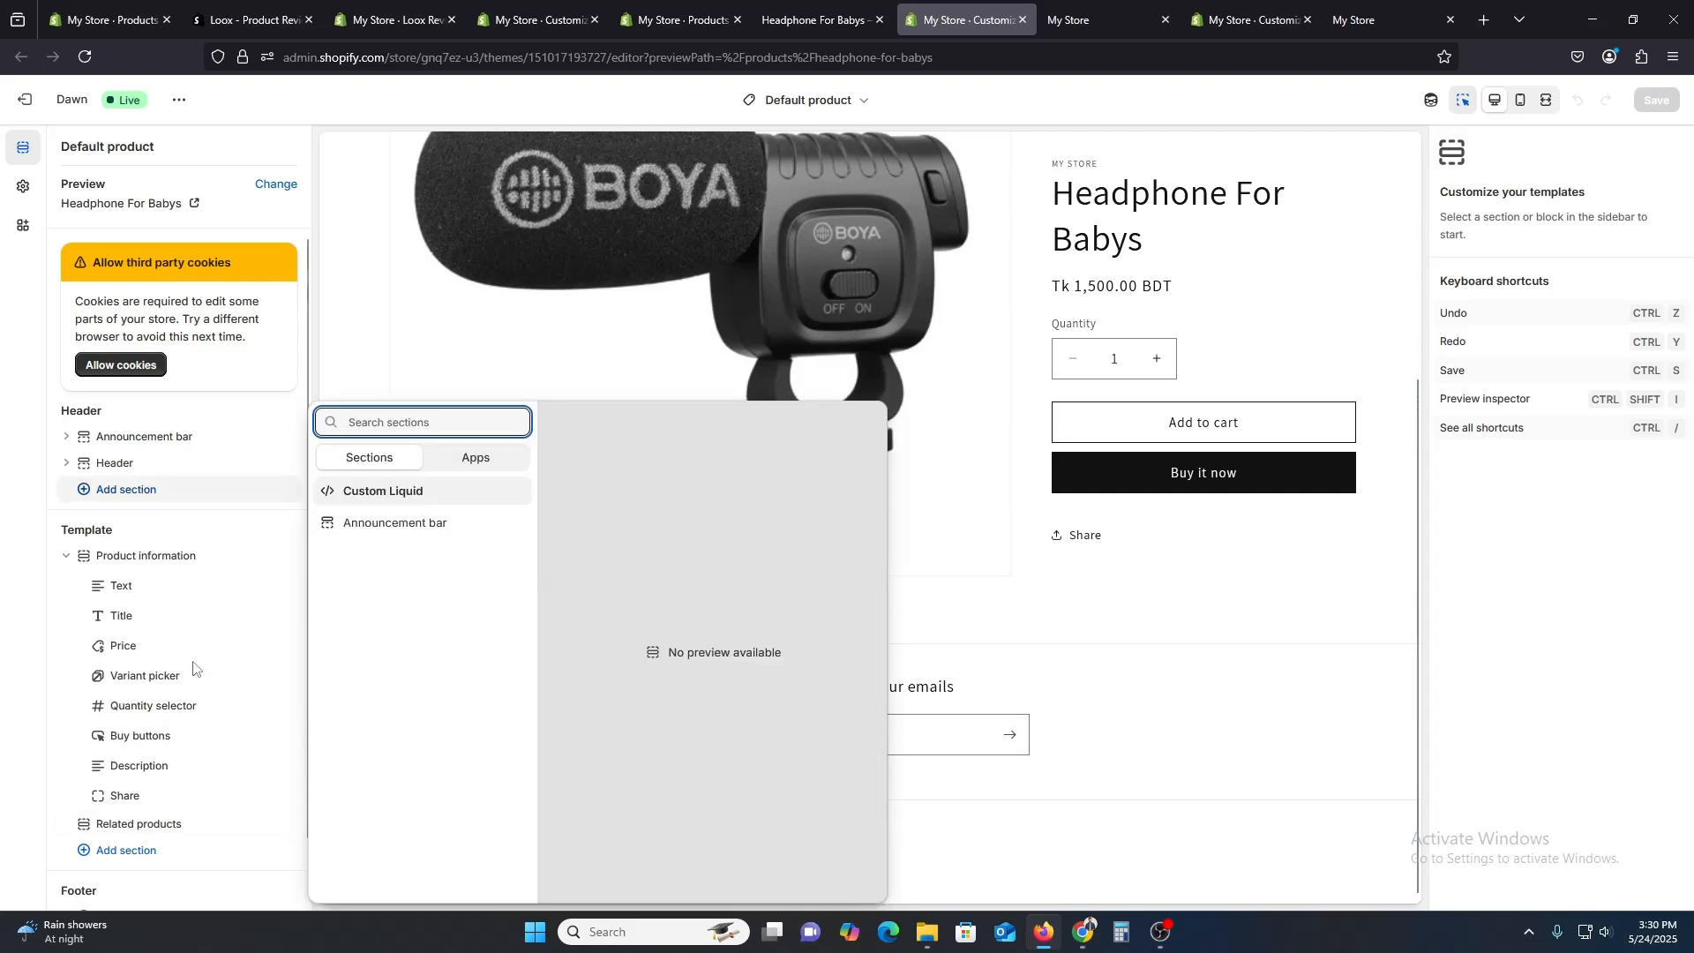
pyautogui.click(179, 869)
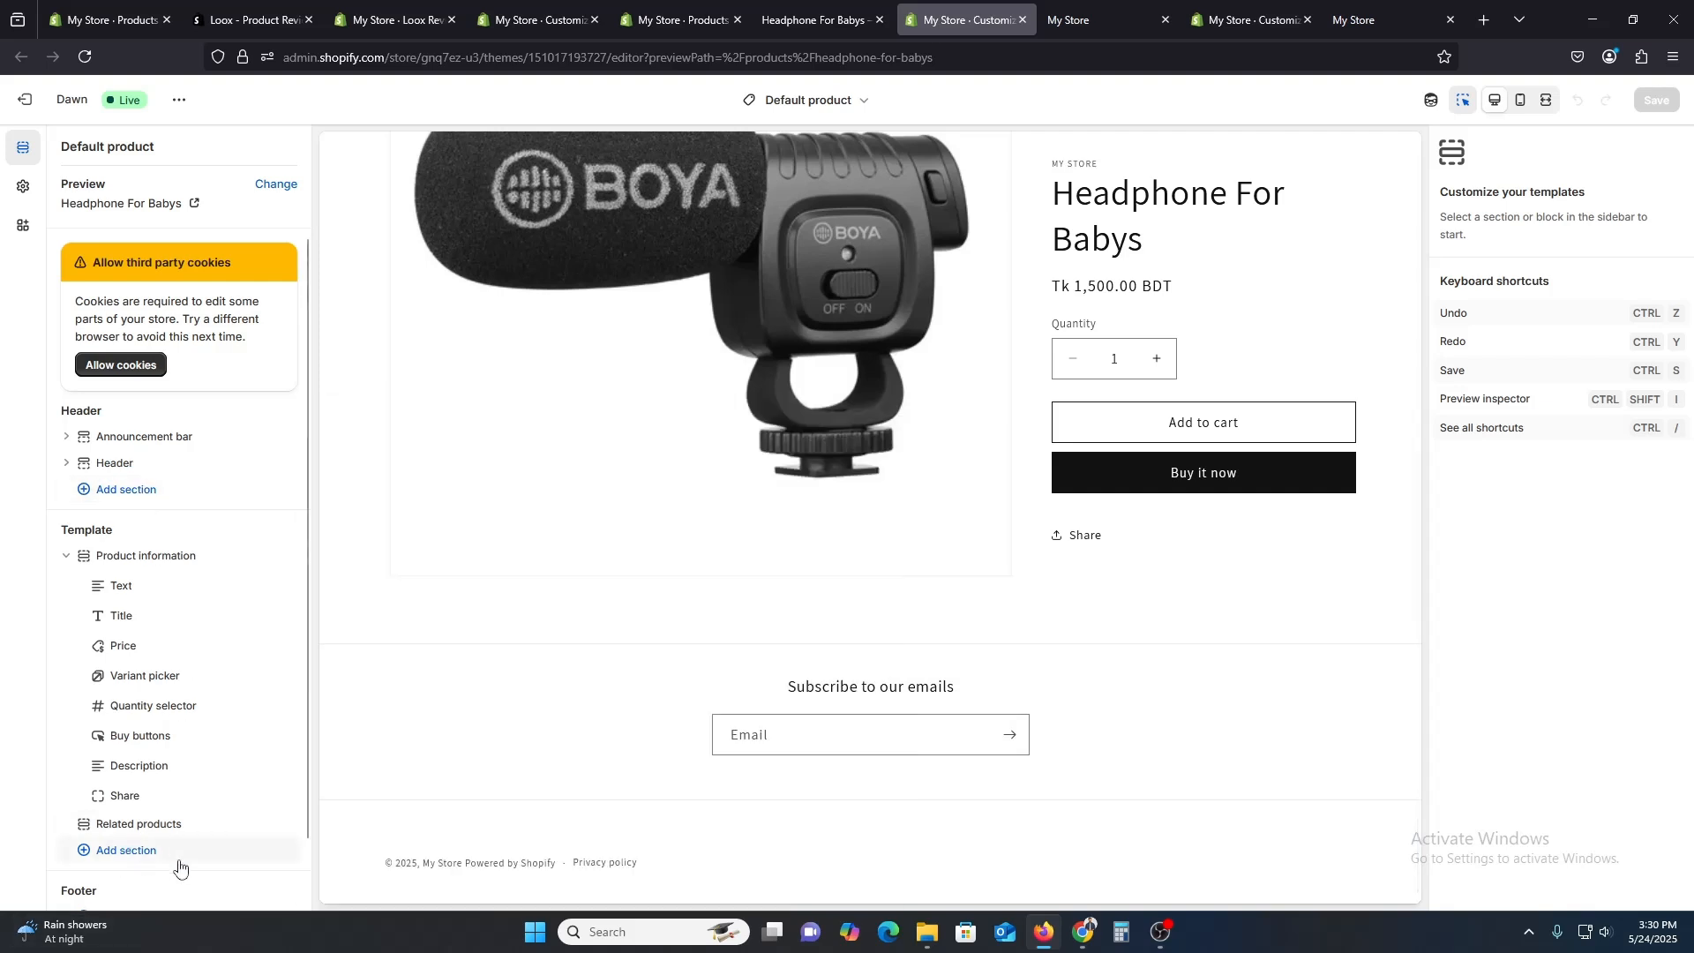
pyautogui.click(182, 853)
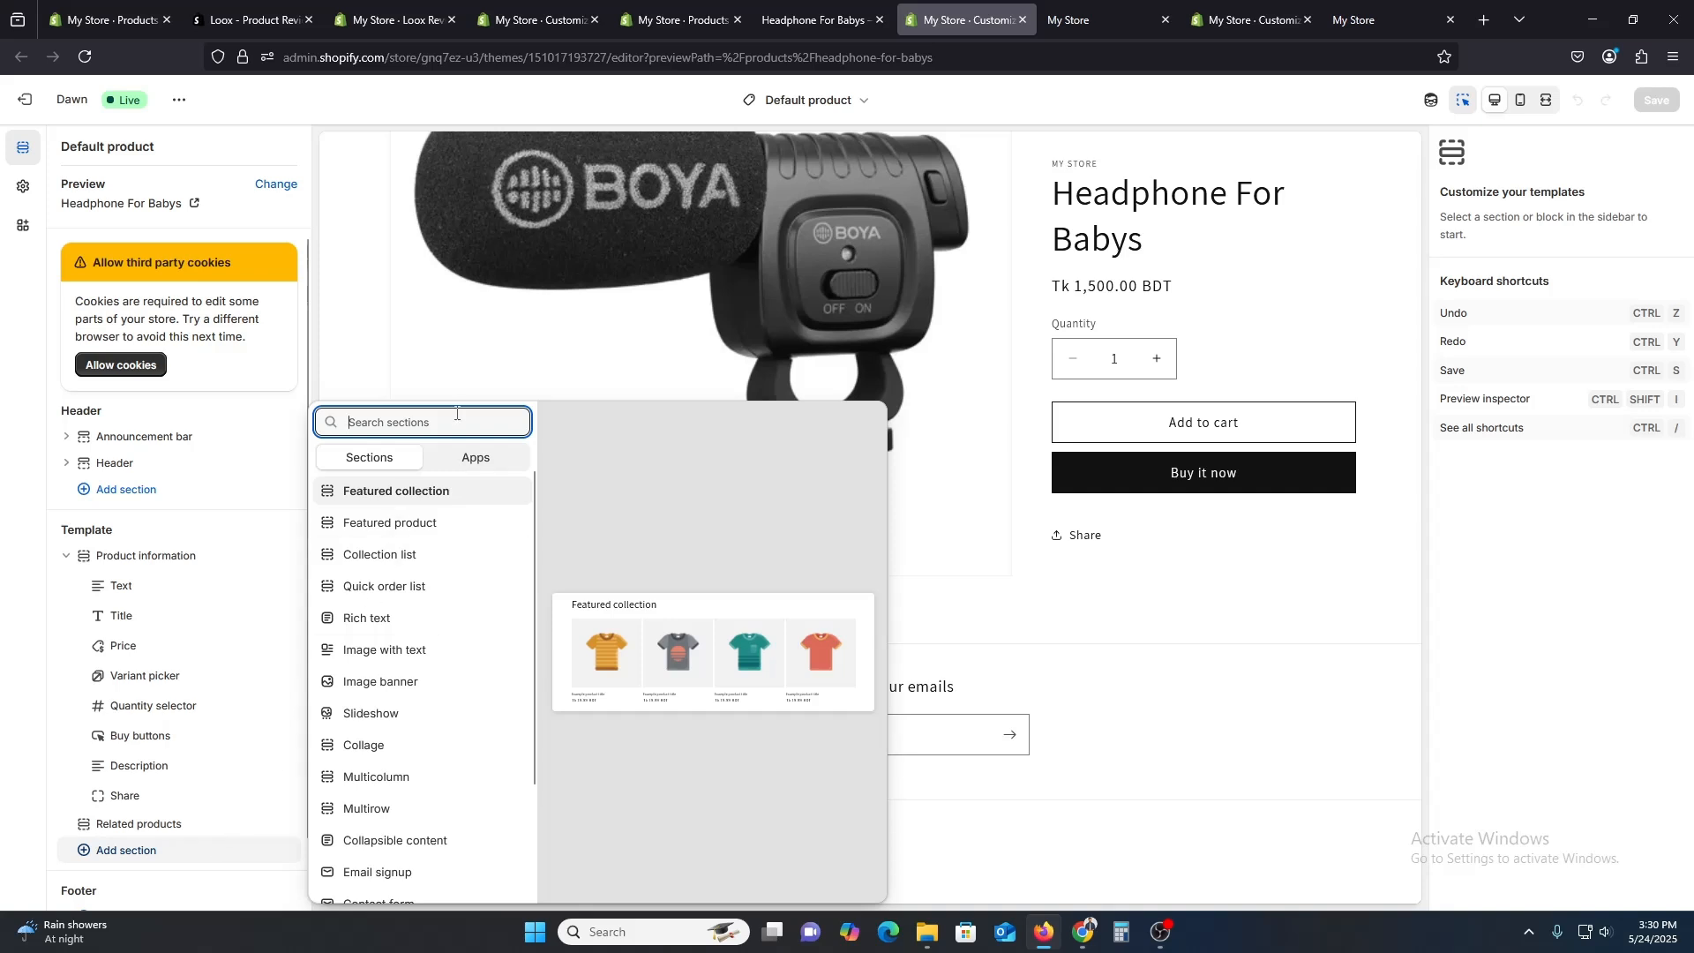
pyautogui.write('loox')
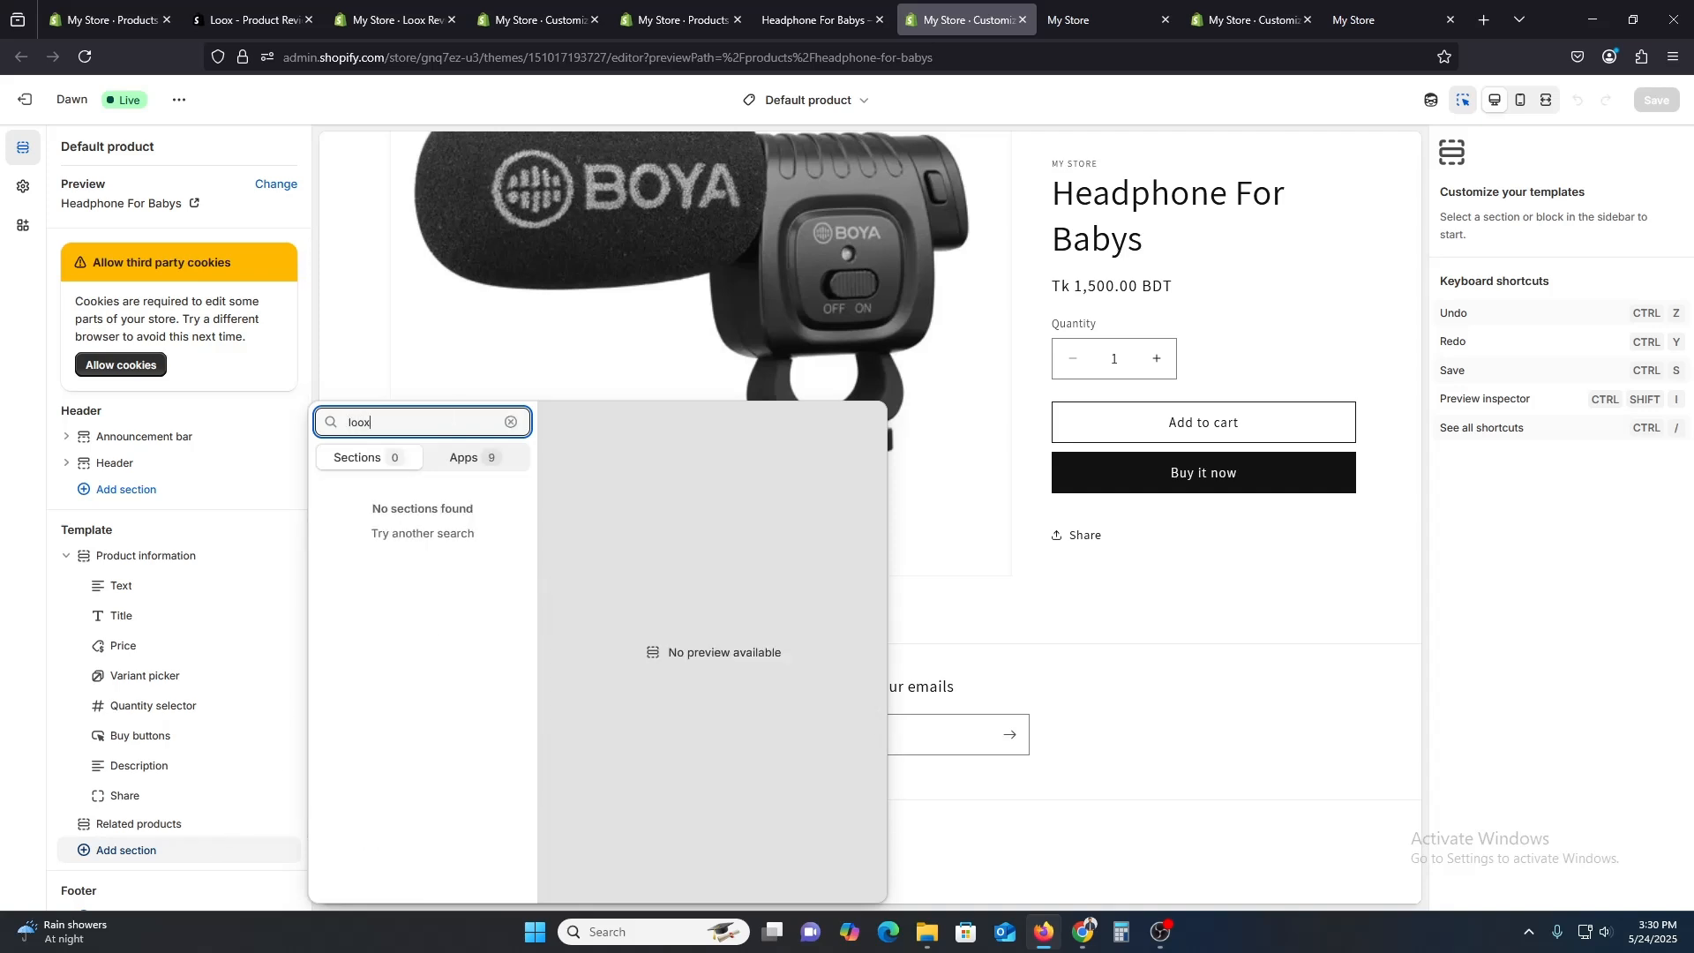
pyautogui.click(468, 460)
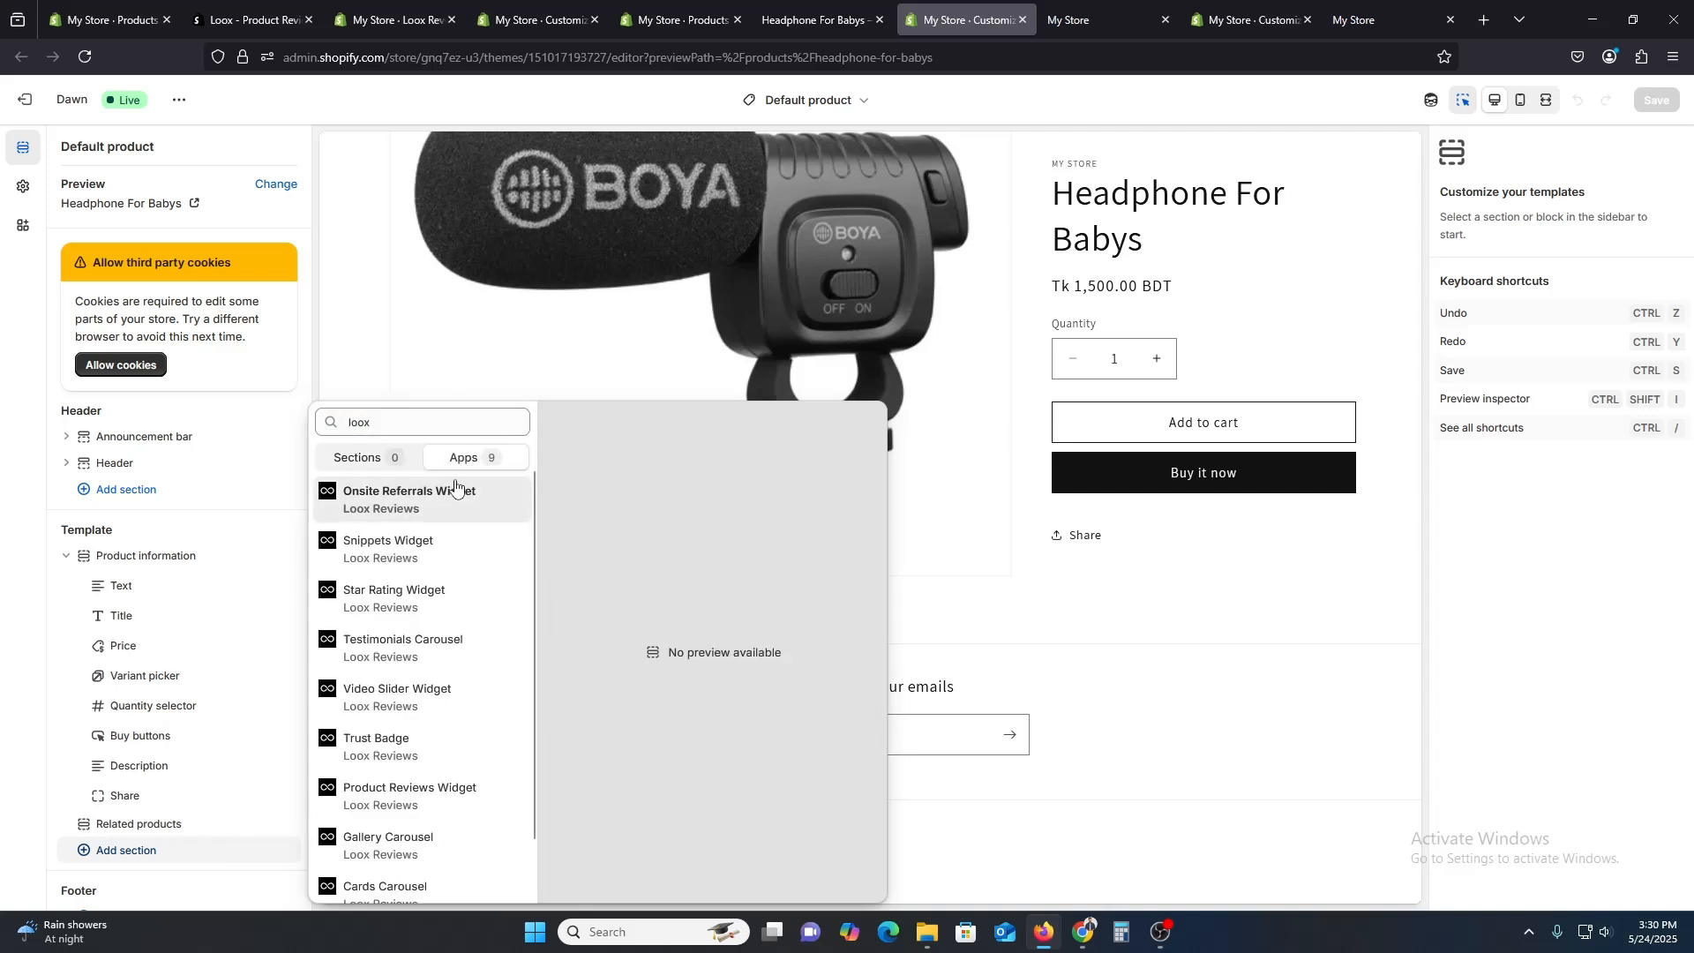
pyautogui.scroll(-1, 415, 538)
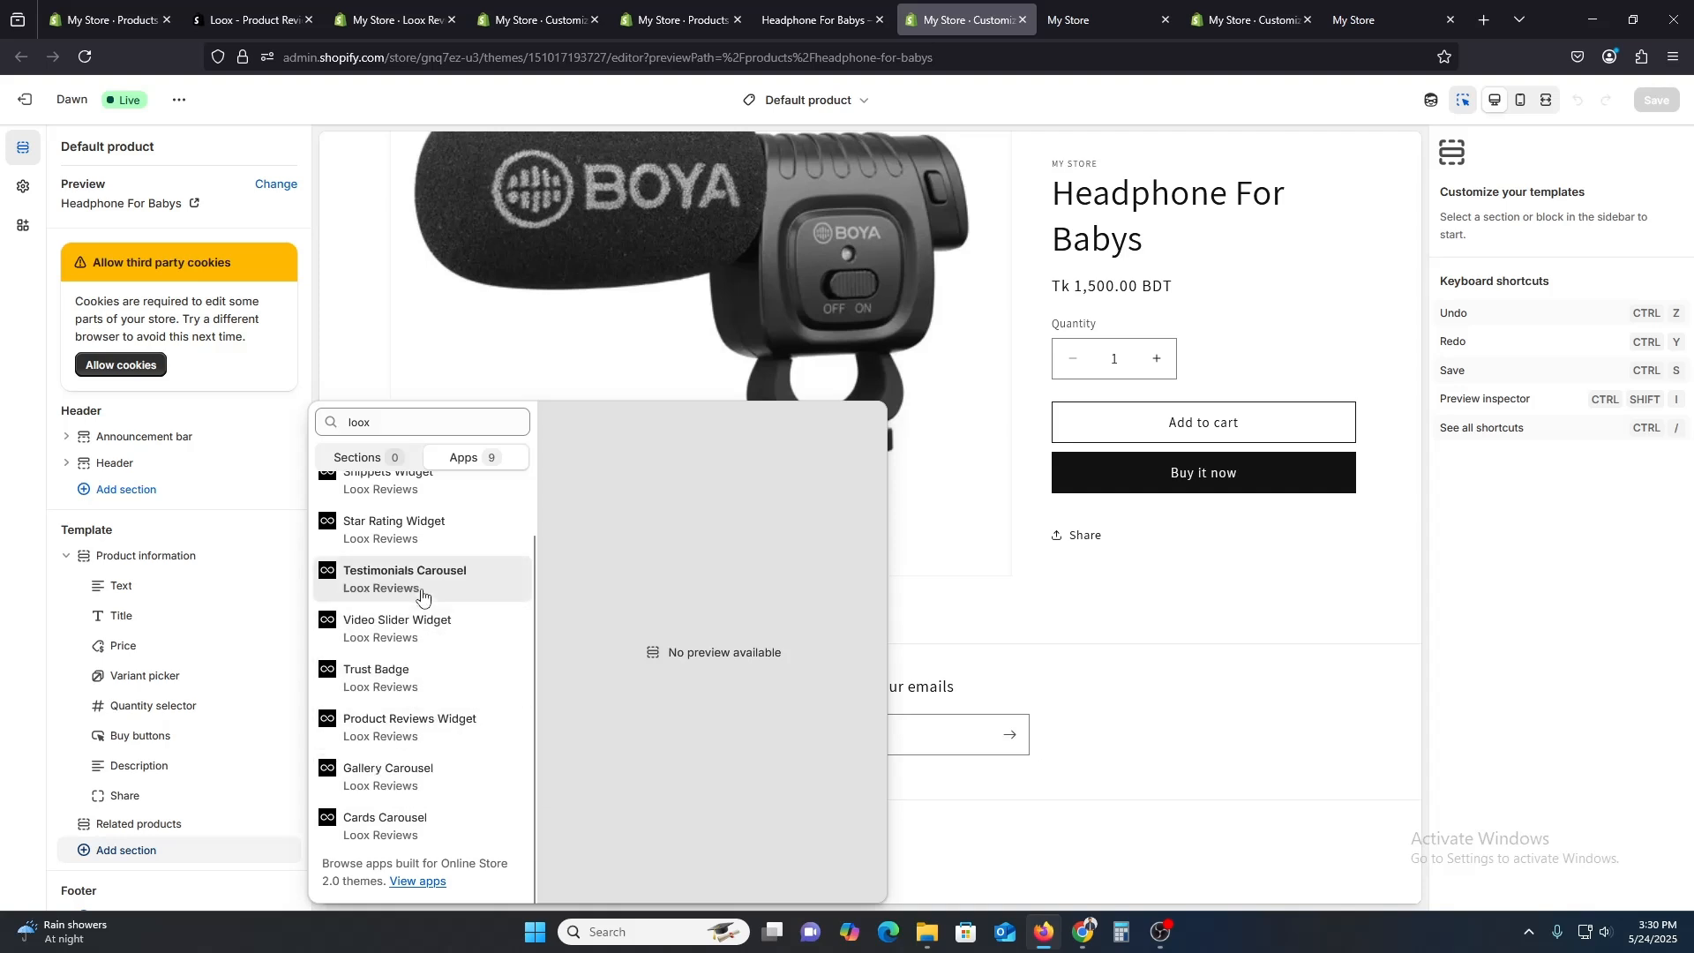
pyautogui.scroll(2, 402, 609)
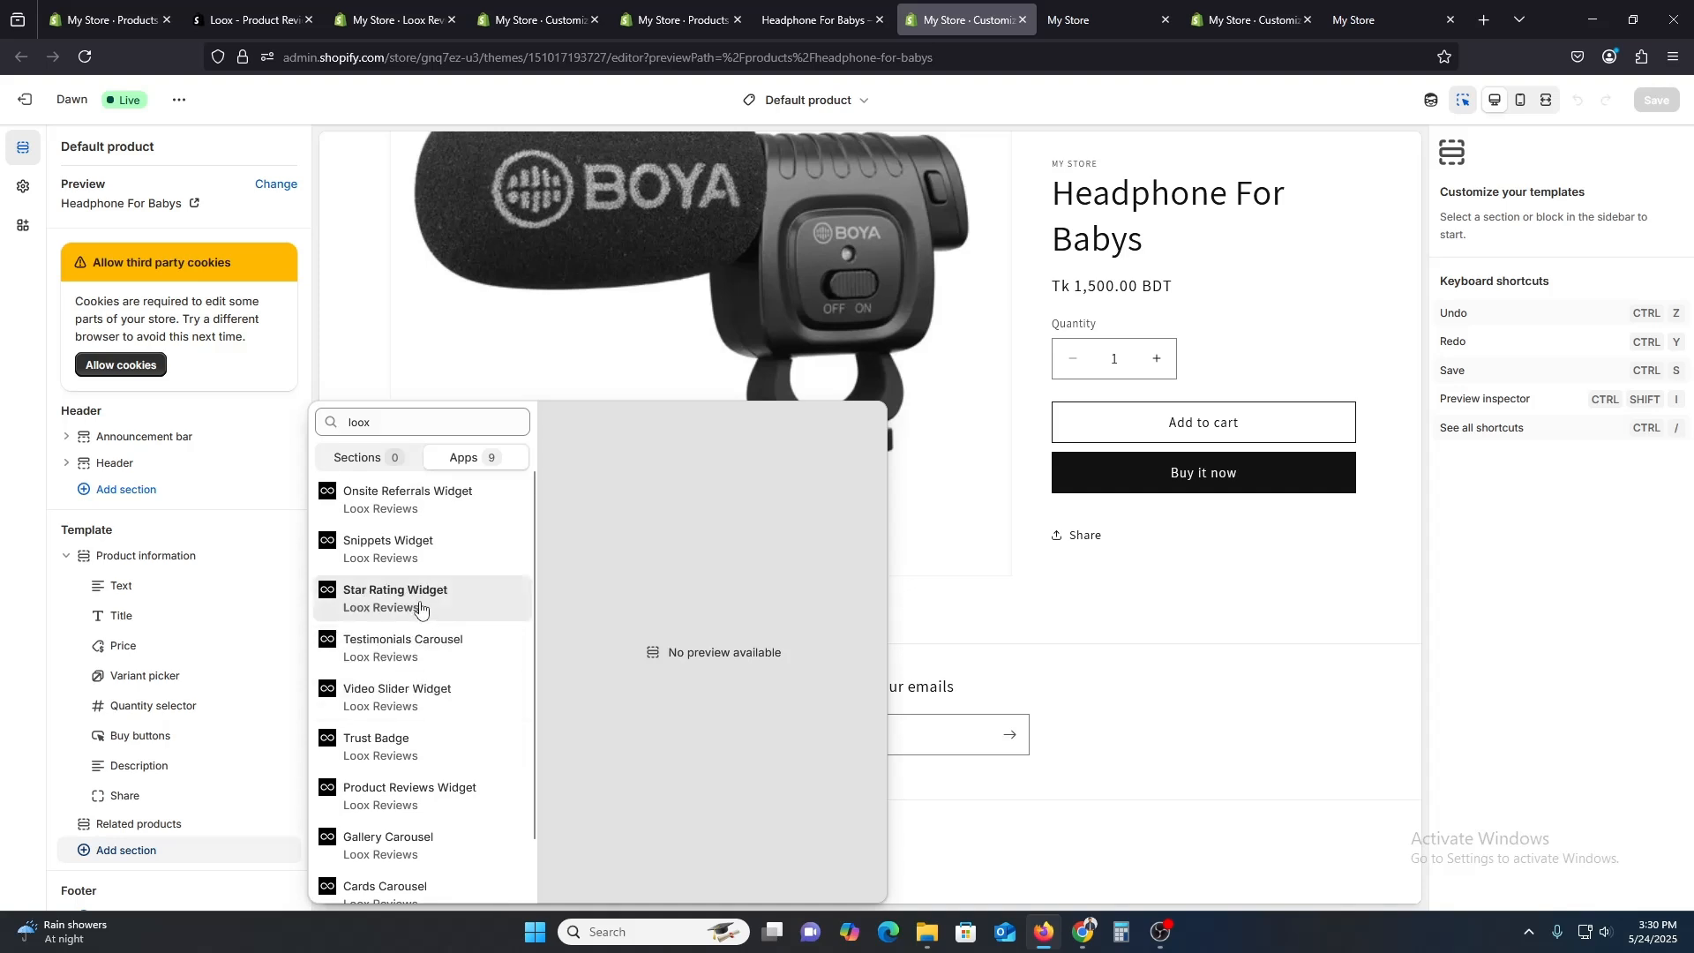
pyautogui.click(421, 609)
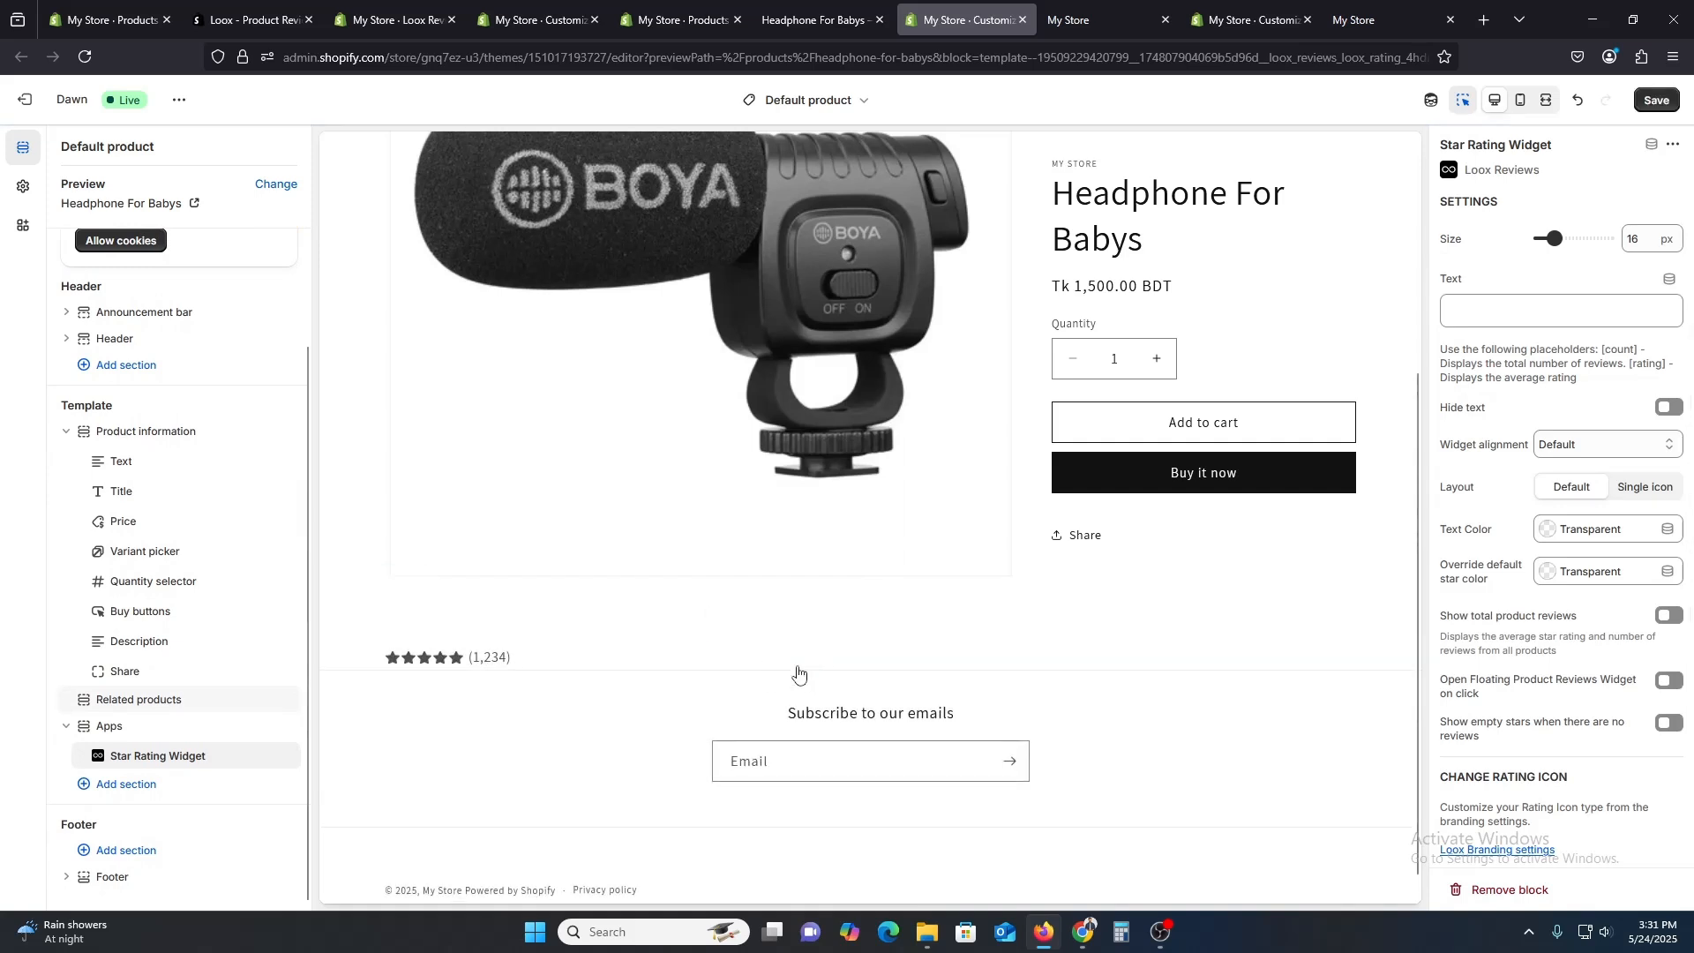
# Move the Star Rating Widget into the Product information section, between the Text and Title blocks.
pyautogui.scroll(3, 1231, 644)
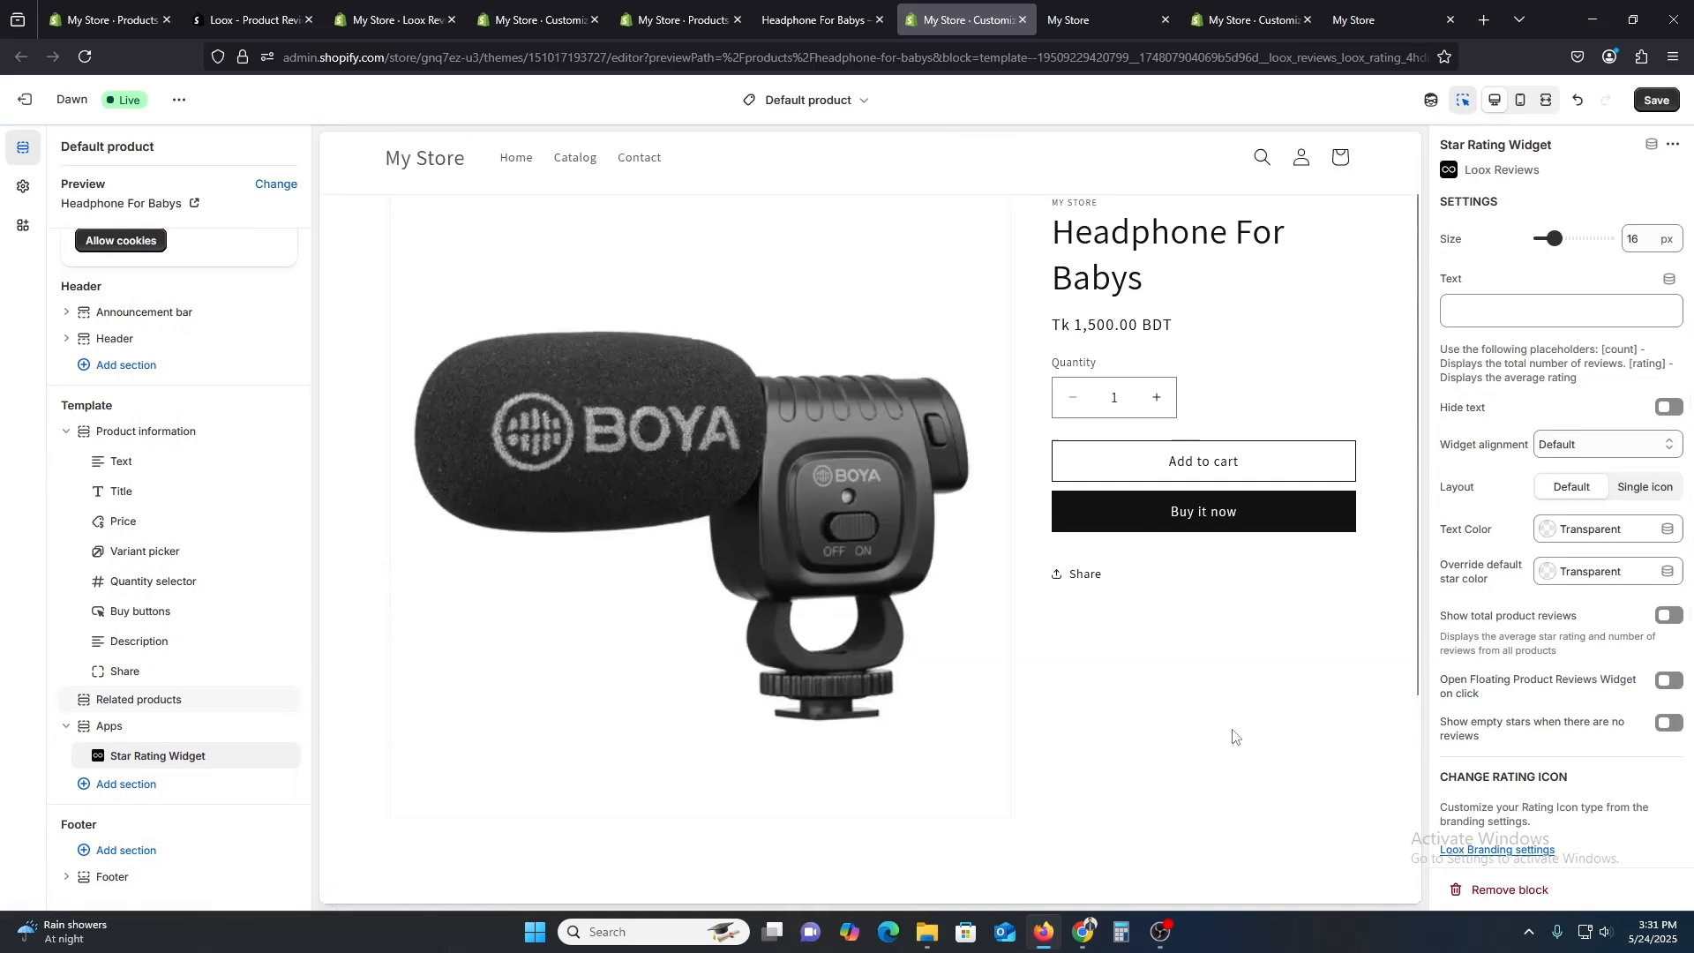
pyautogui.scroll(-3, 1075, 625)
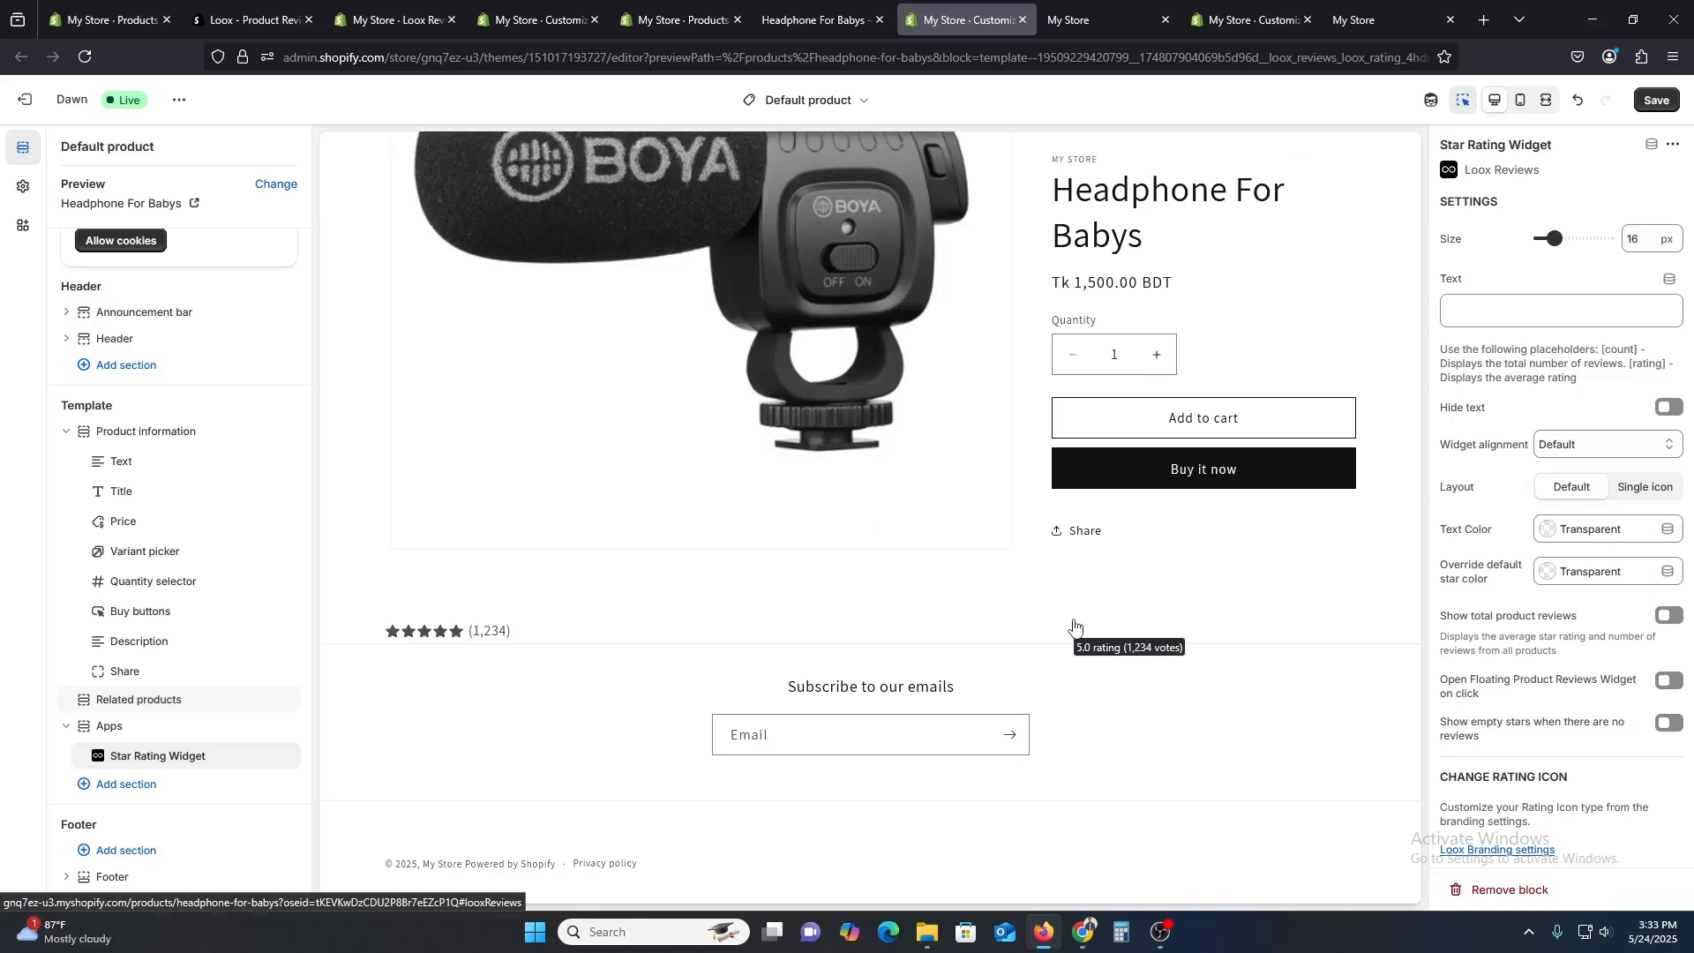
pyautogui.scroll(2, 498, 614)
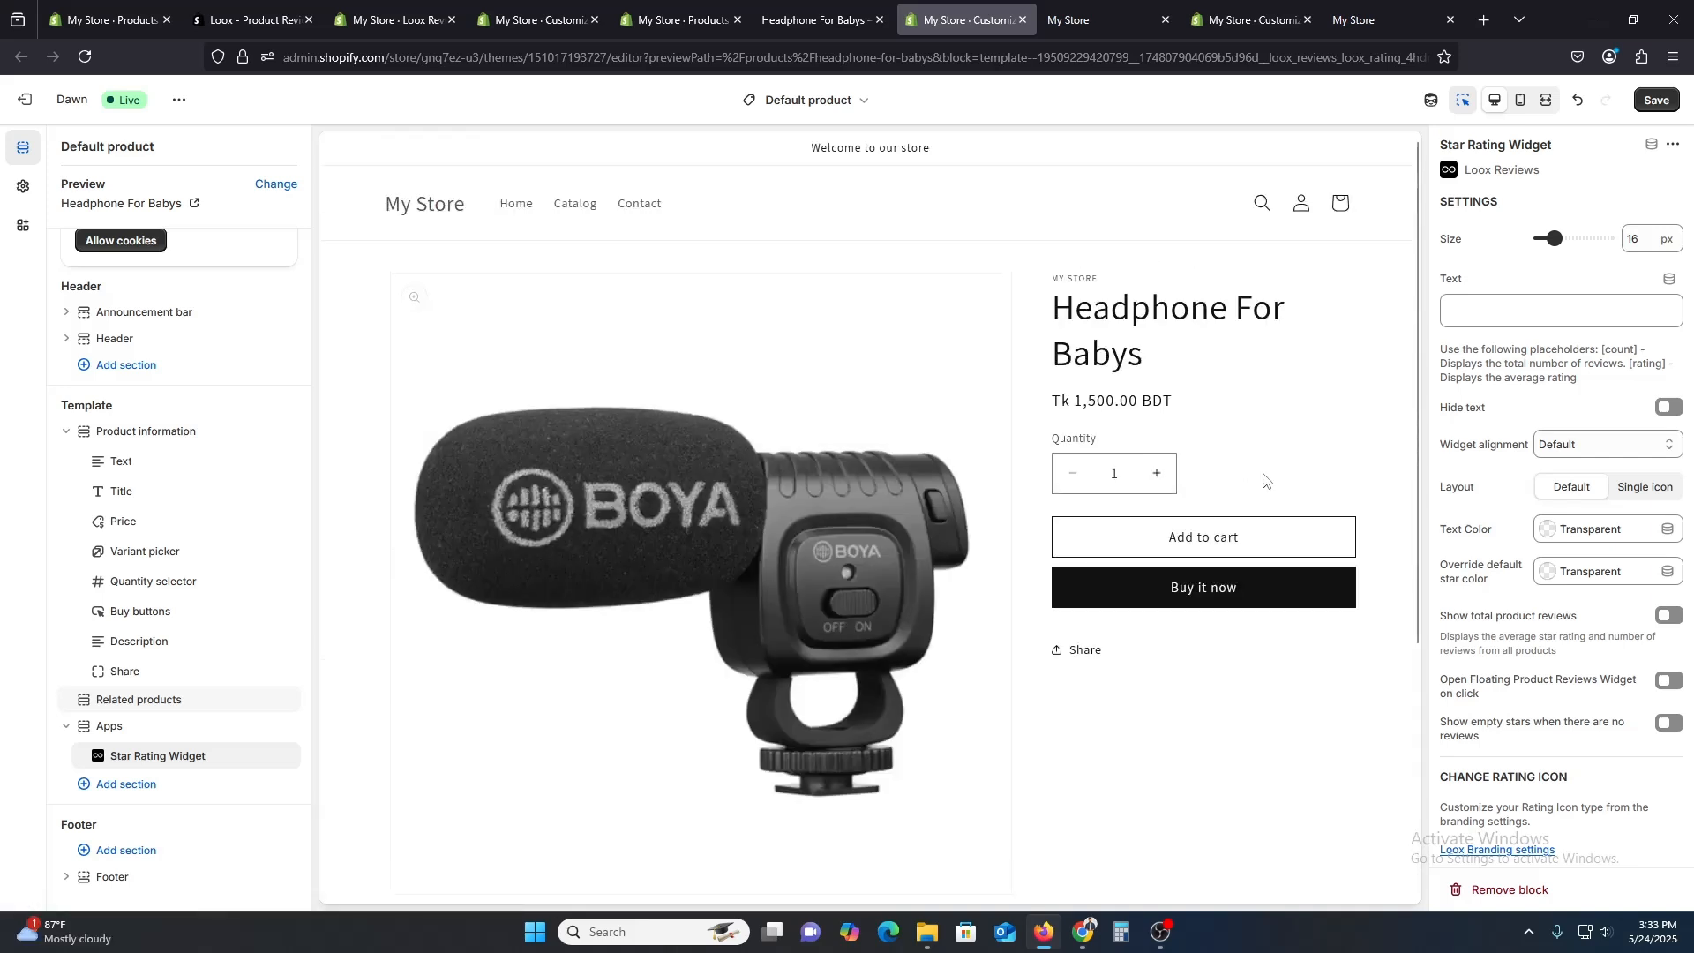
pyautogui.scroll(-3, 1198, 408)
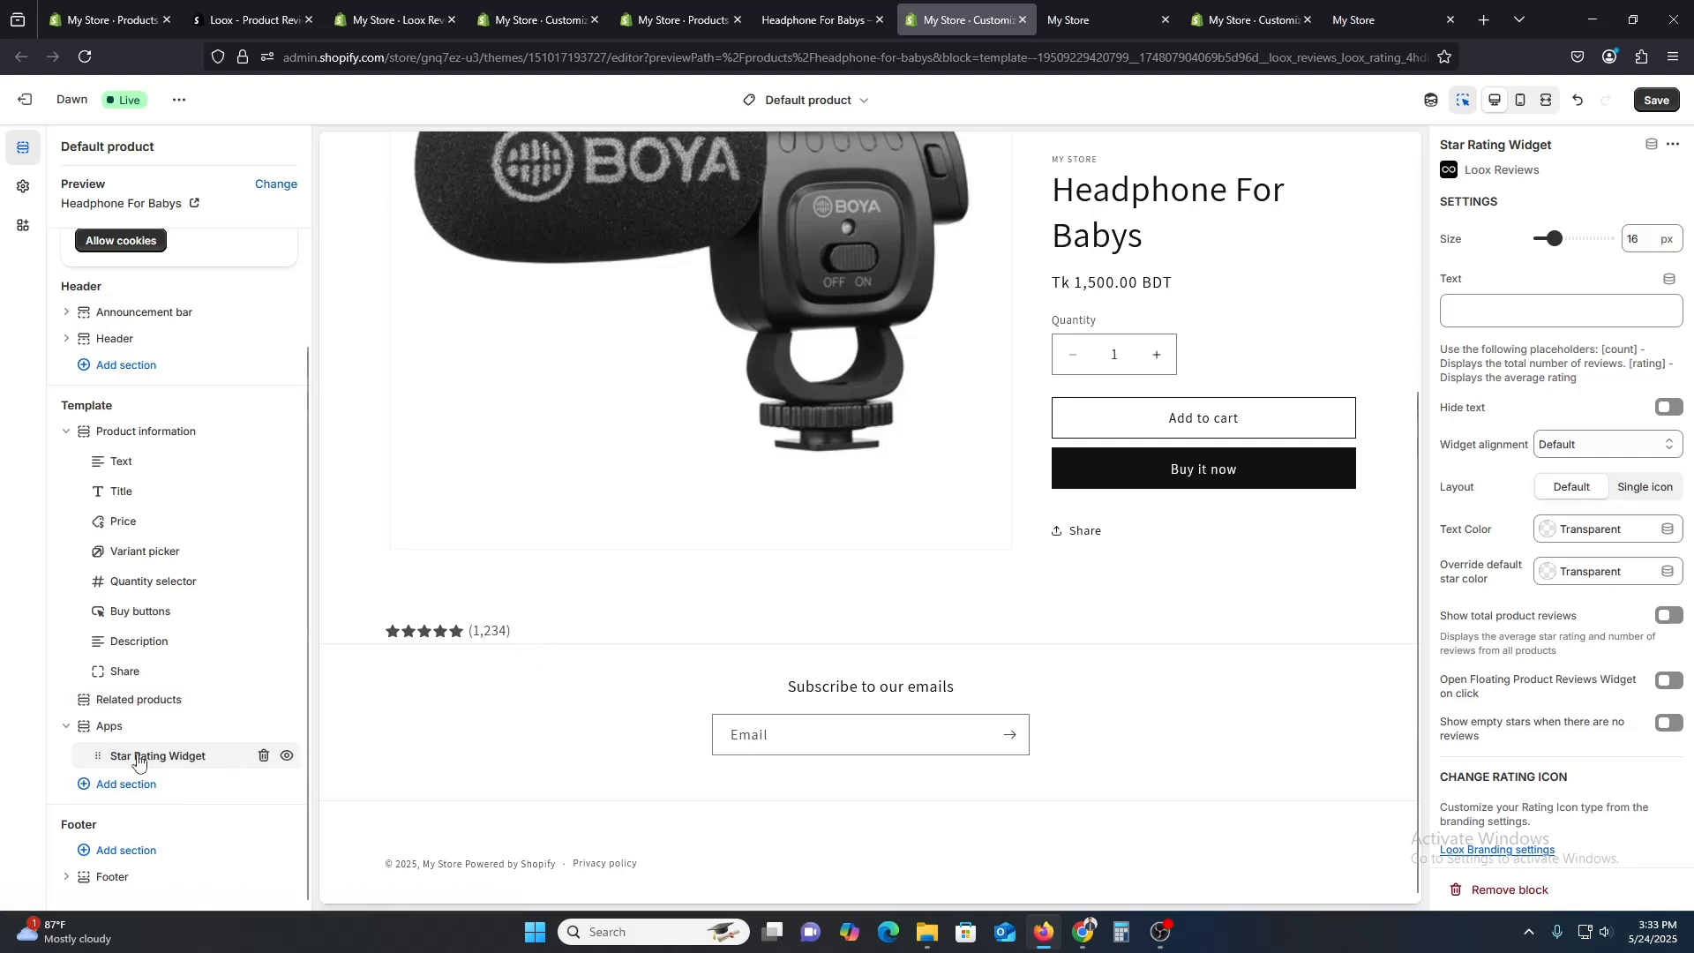
pyautogui.moveTo(182, 703); pyautogui.dragTo(175, 482)
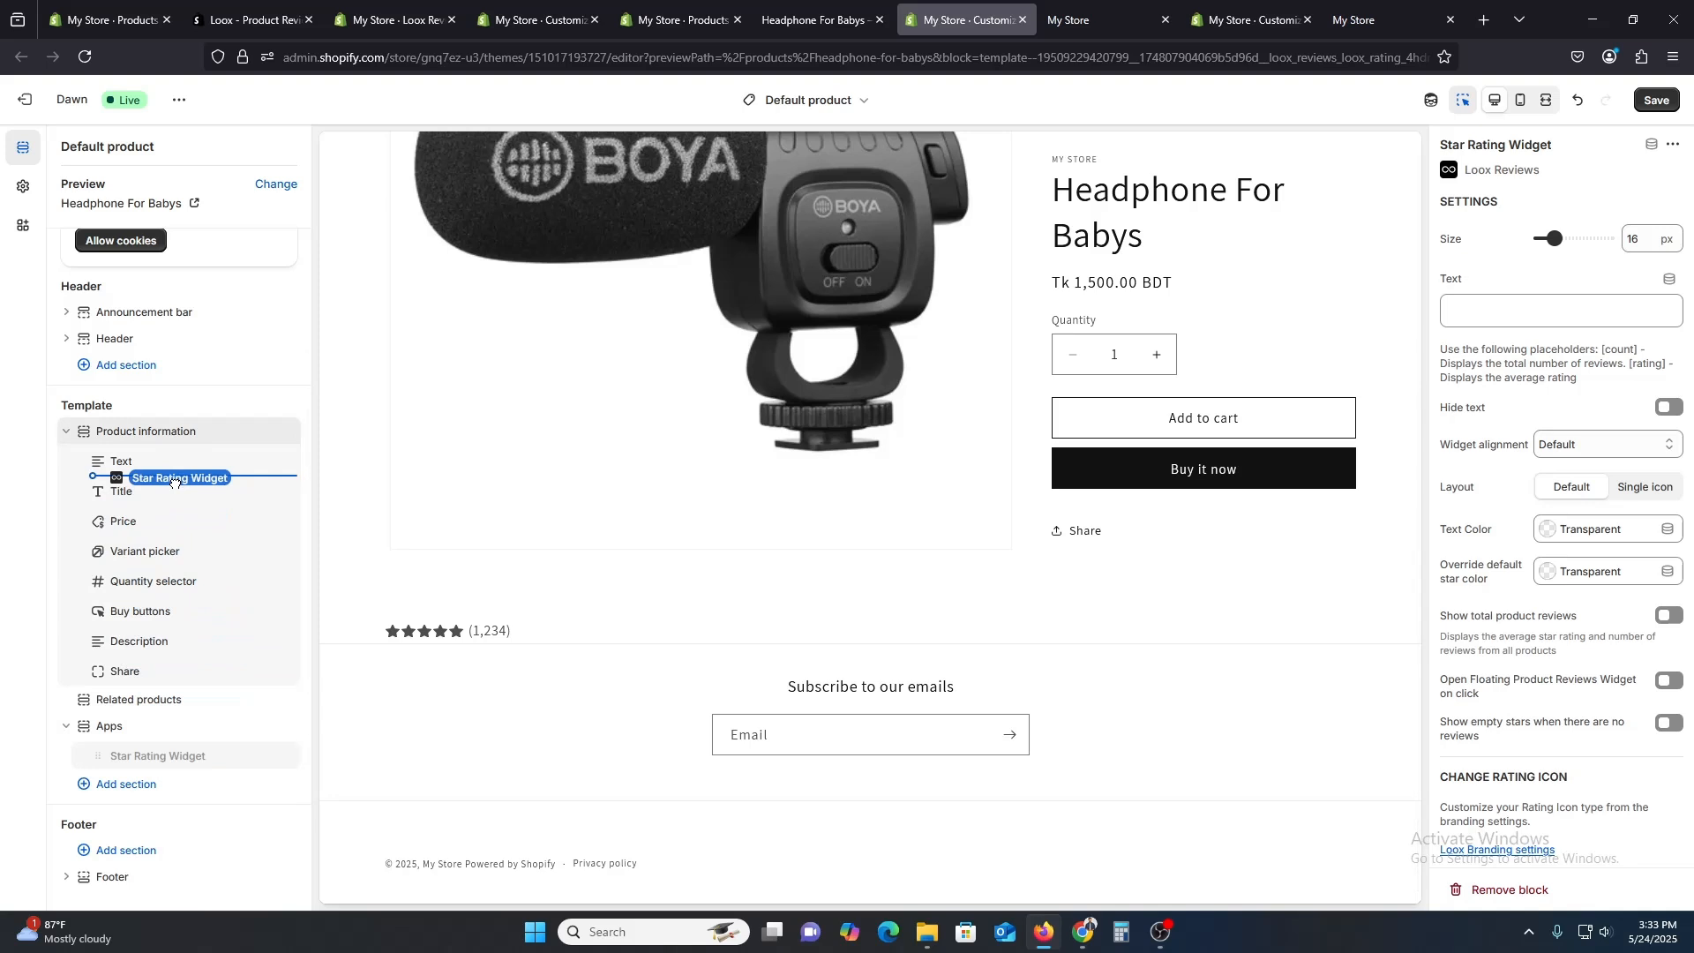
pyautogui.moveTo(242, 526); pyautogui.dragTo(242, 526)
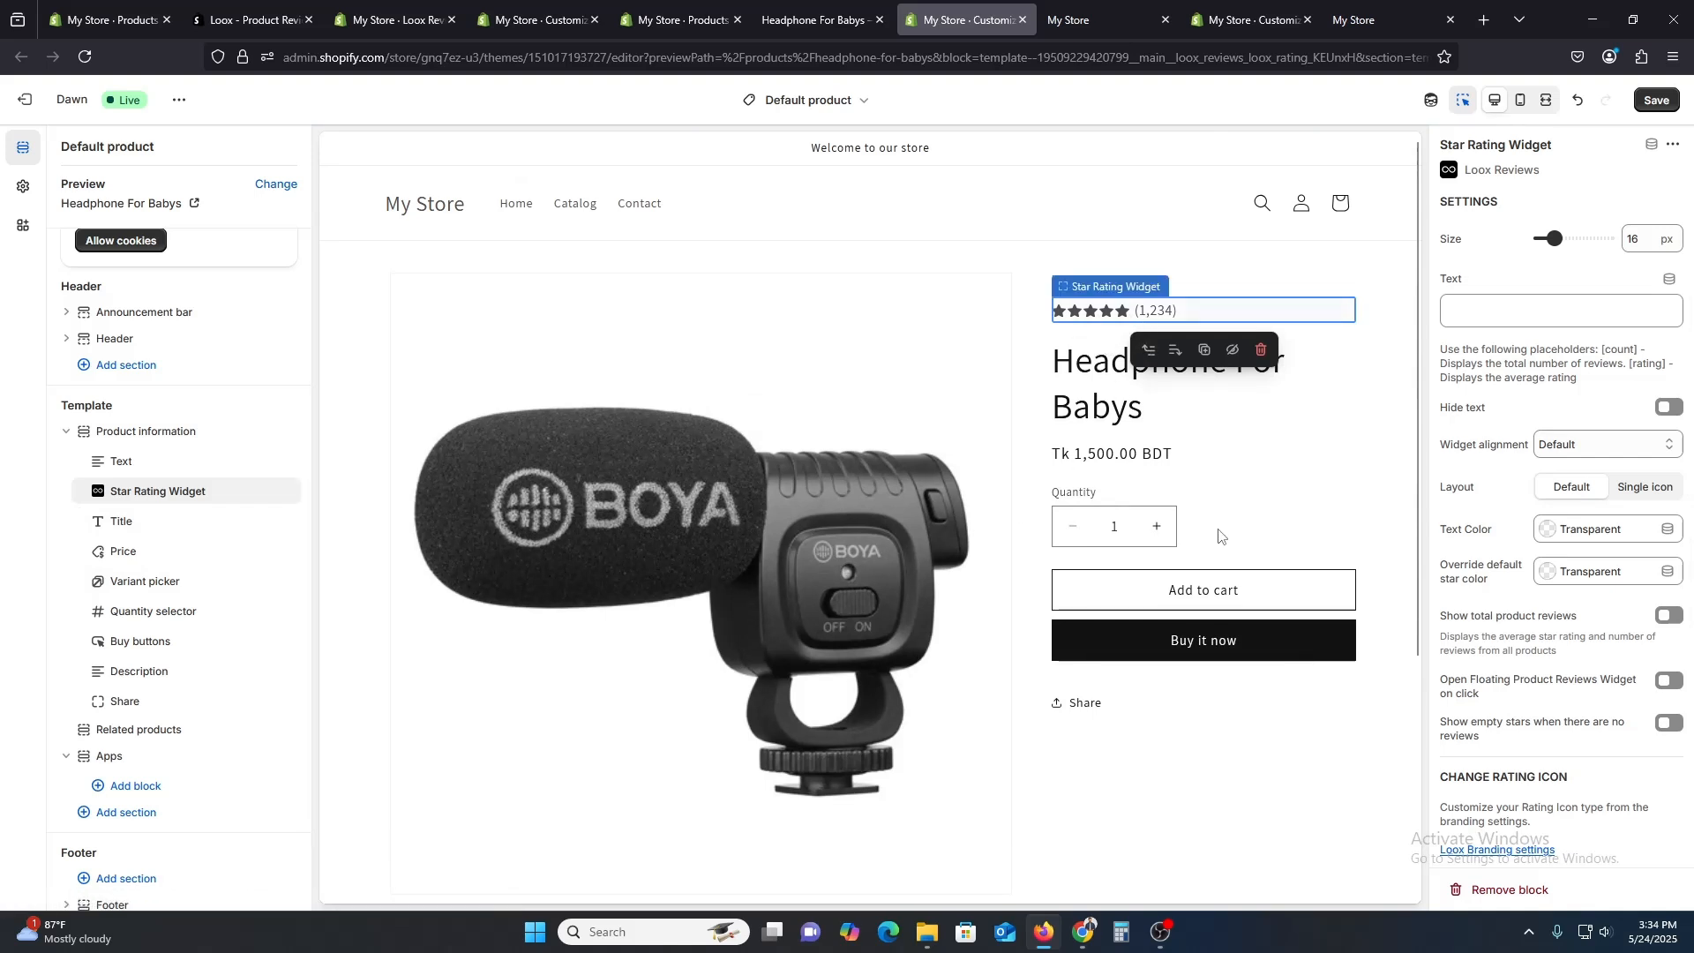
# Add the Loox Gallery Carousel block to the empty Apps section of the product template.
pyautogui.scroll(-2, 1213, 547)
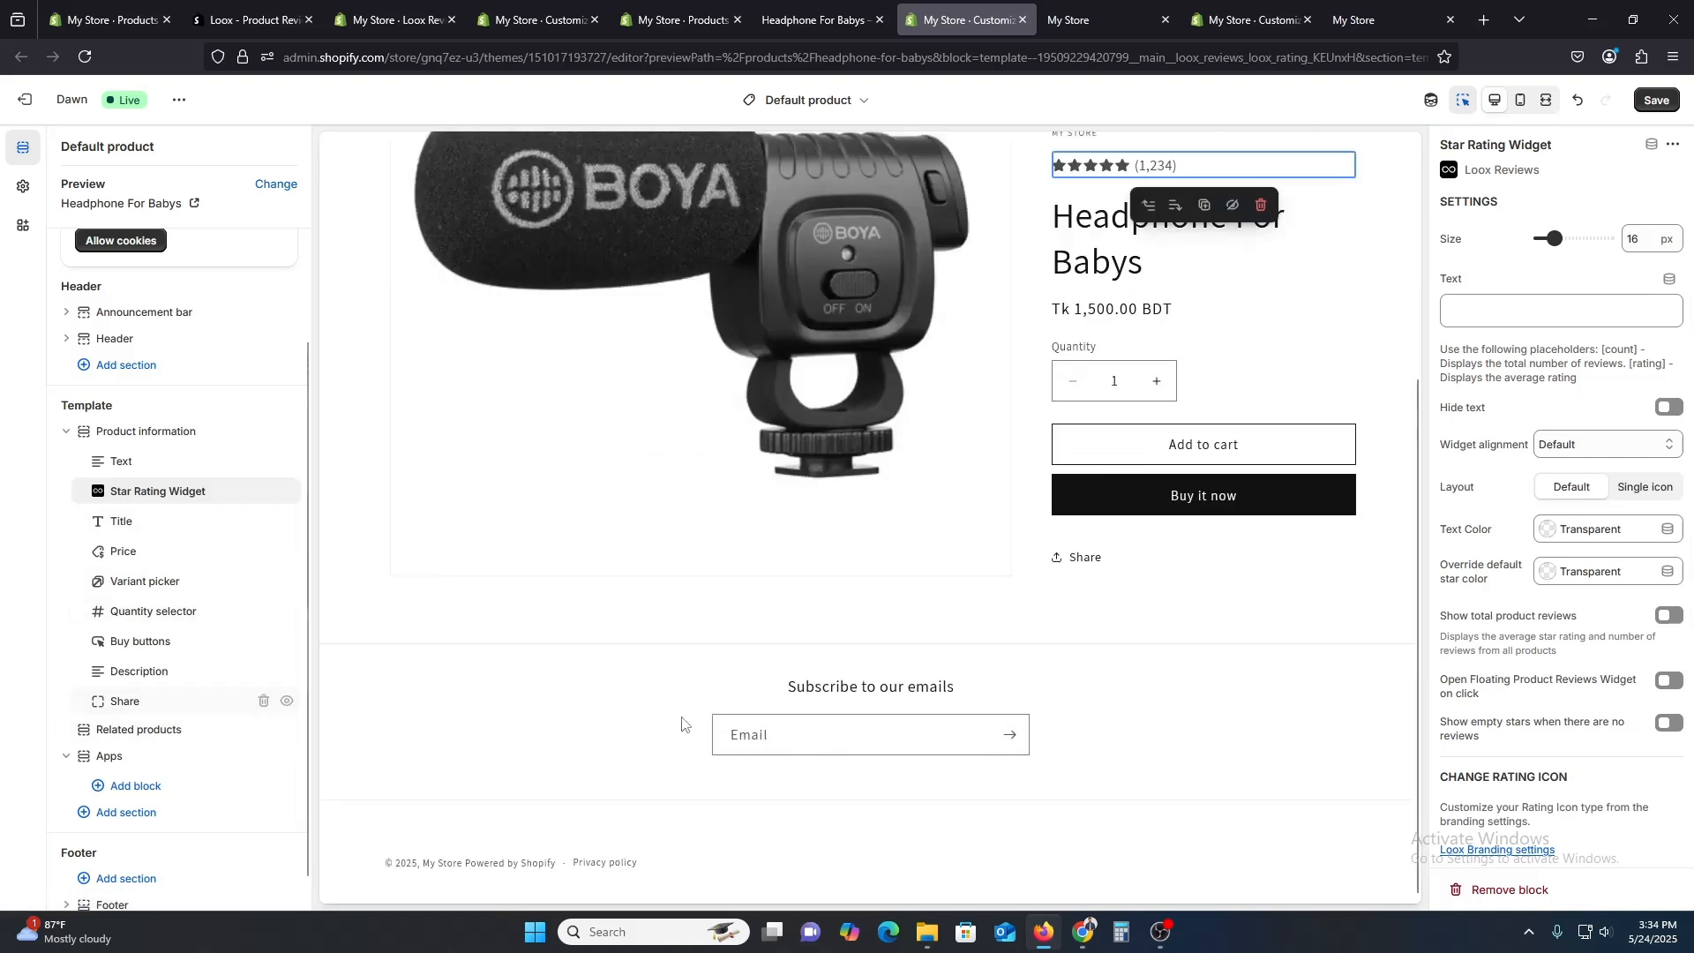
pyautogui.click(119, 789)
pyautogui.click(491, 463)
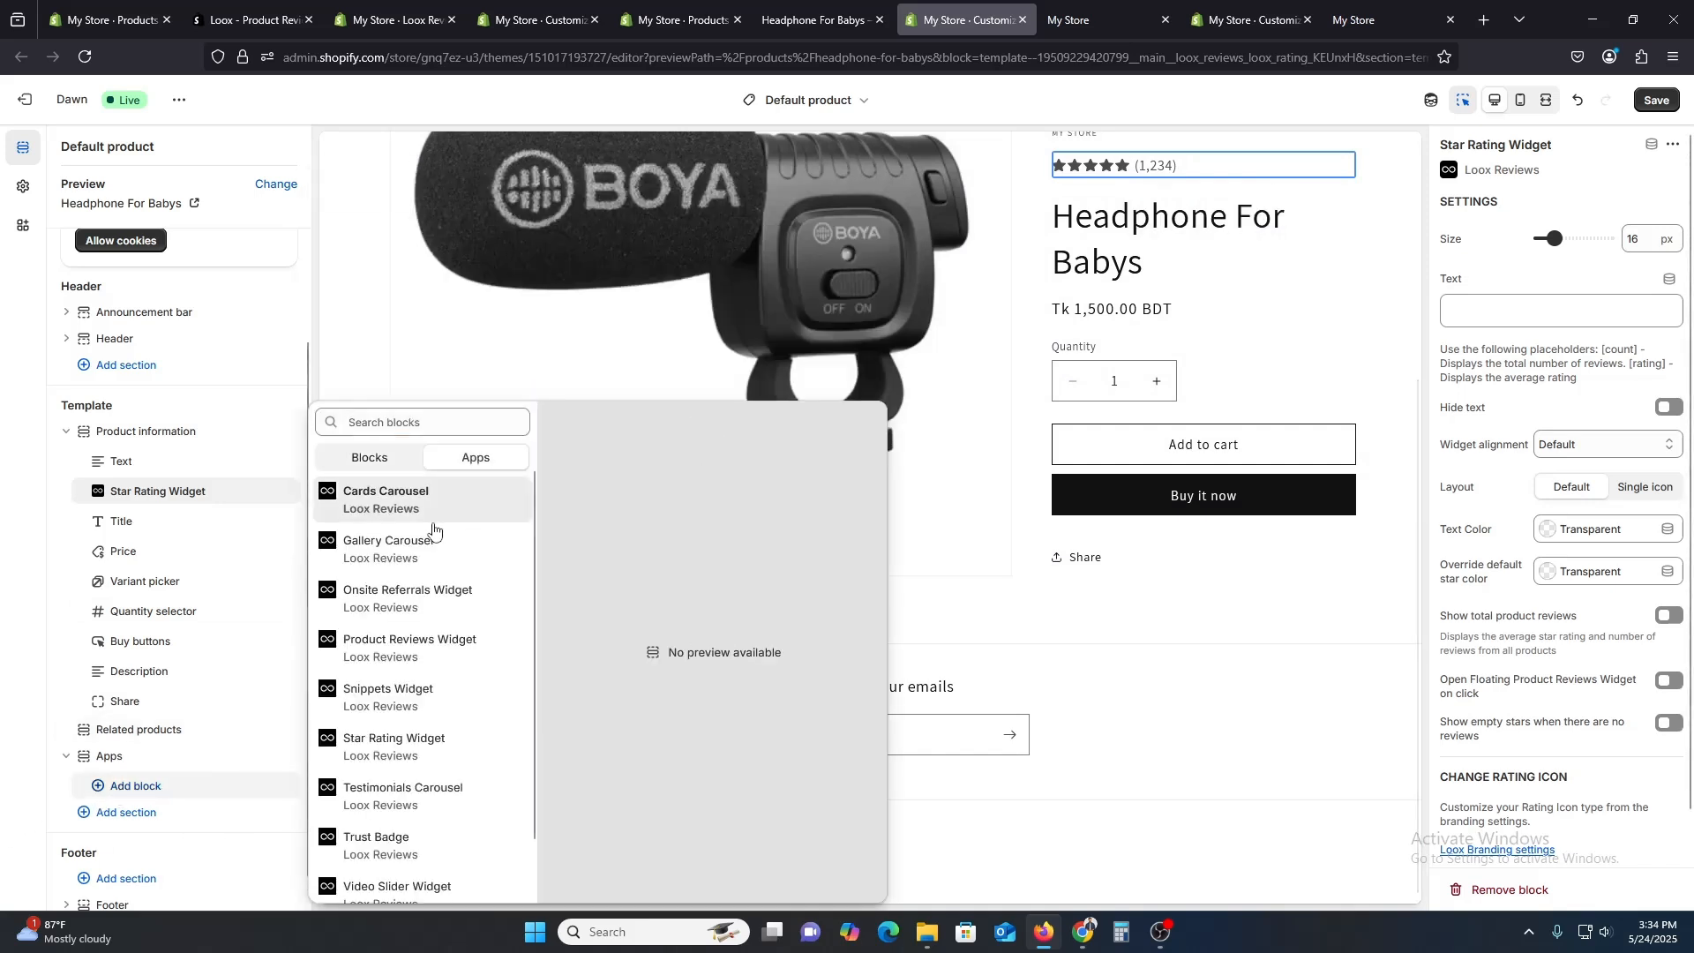
pyautogui.click(416, 554)
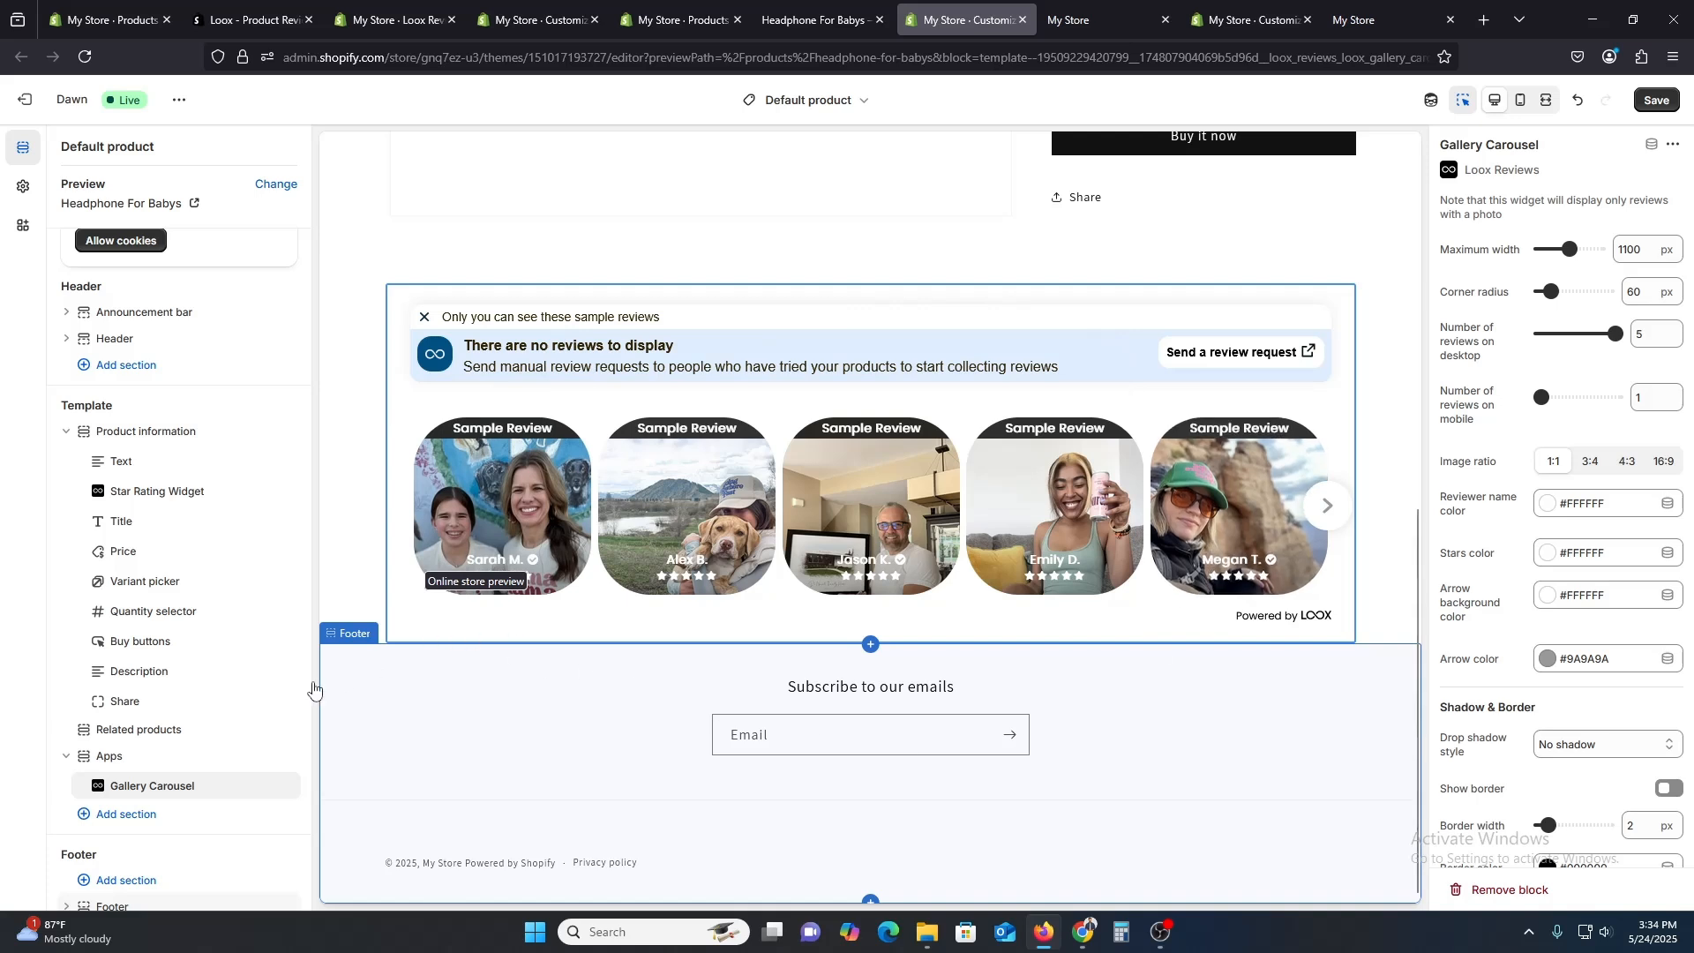
# Add the Loox Onsite Referrals Widget as a new template section below the Gallery Carousel and check it in the preview.
pyautogui.click(159, 819)
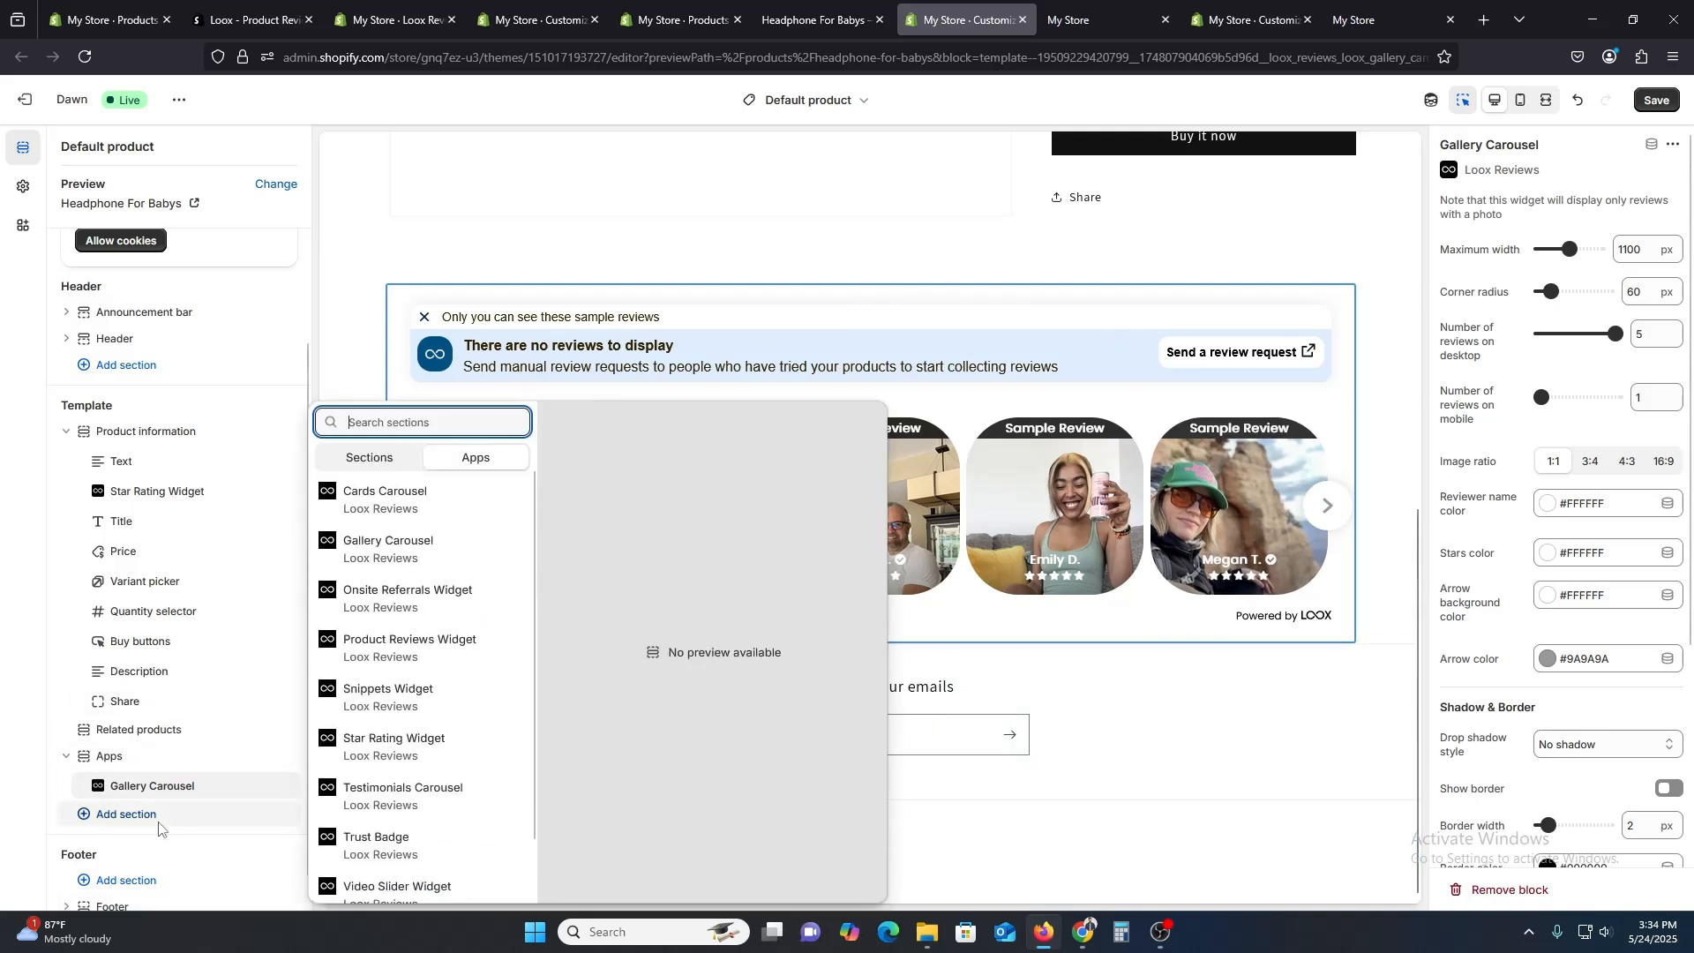
pyautogui.click(411, 609)
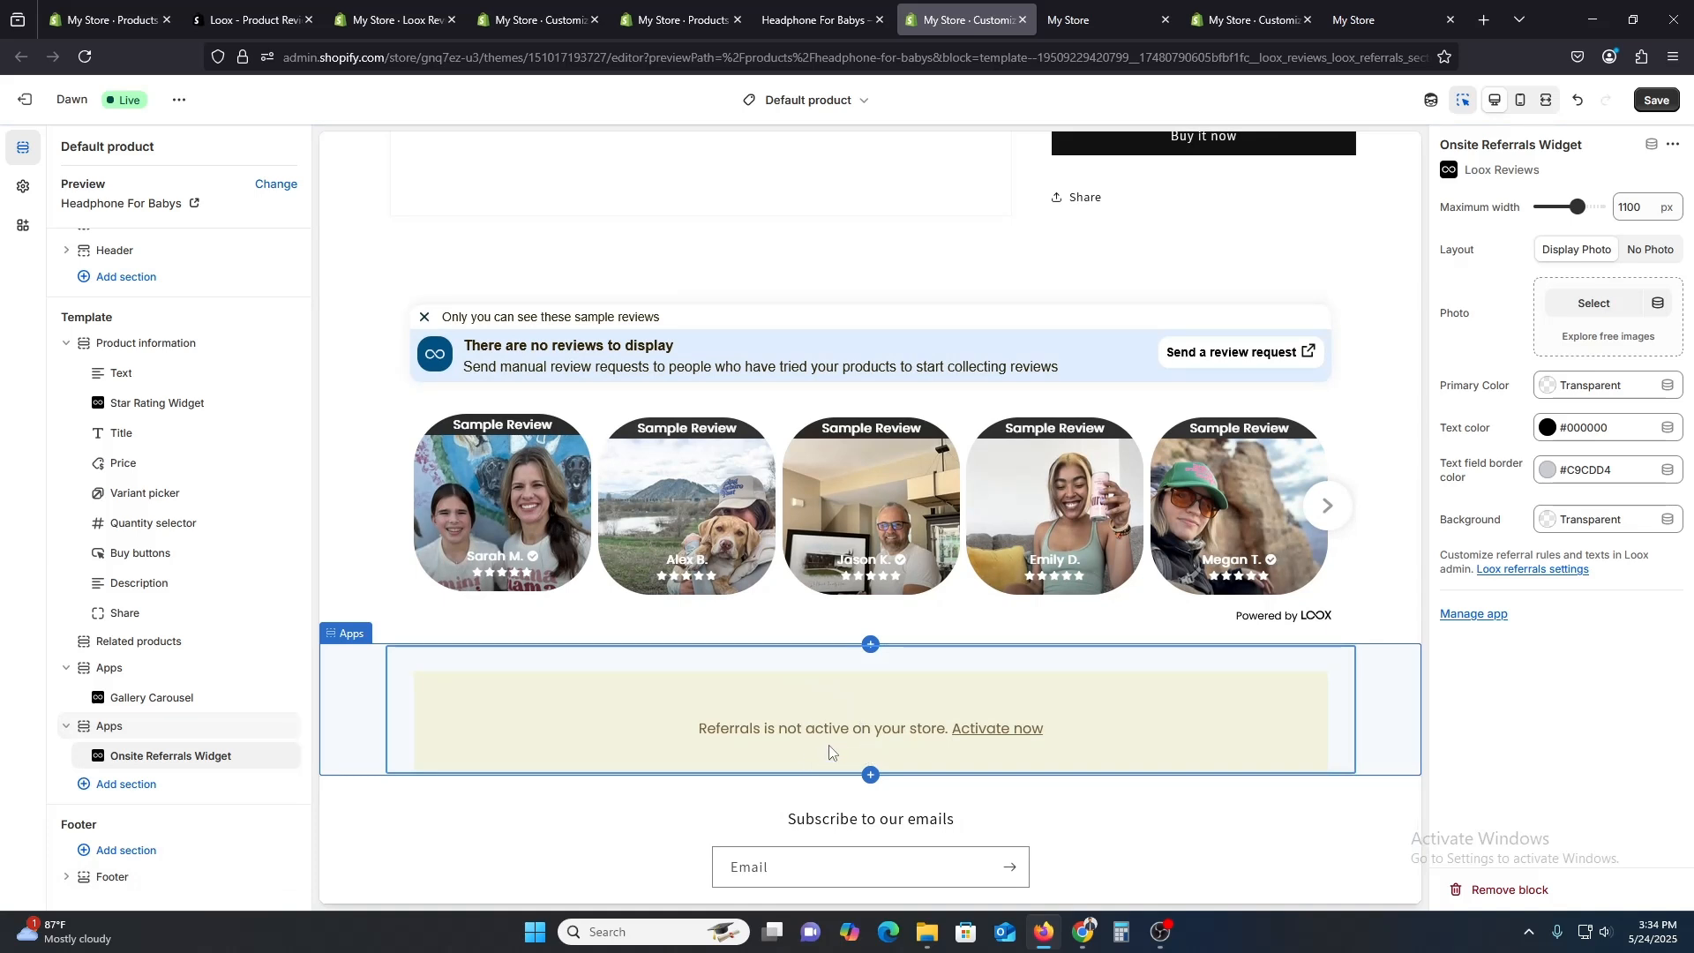
pyautogui.scroll(2, 1064, 724)
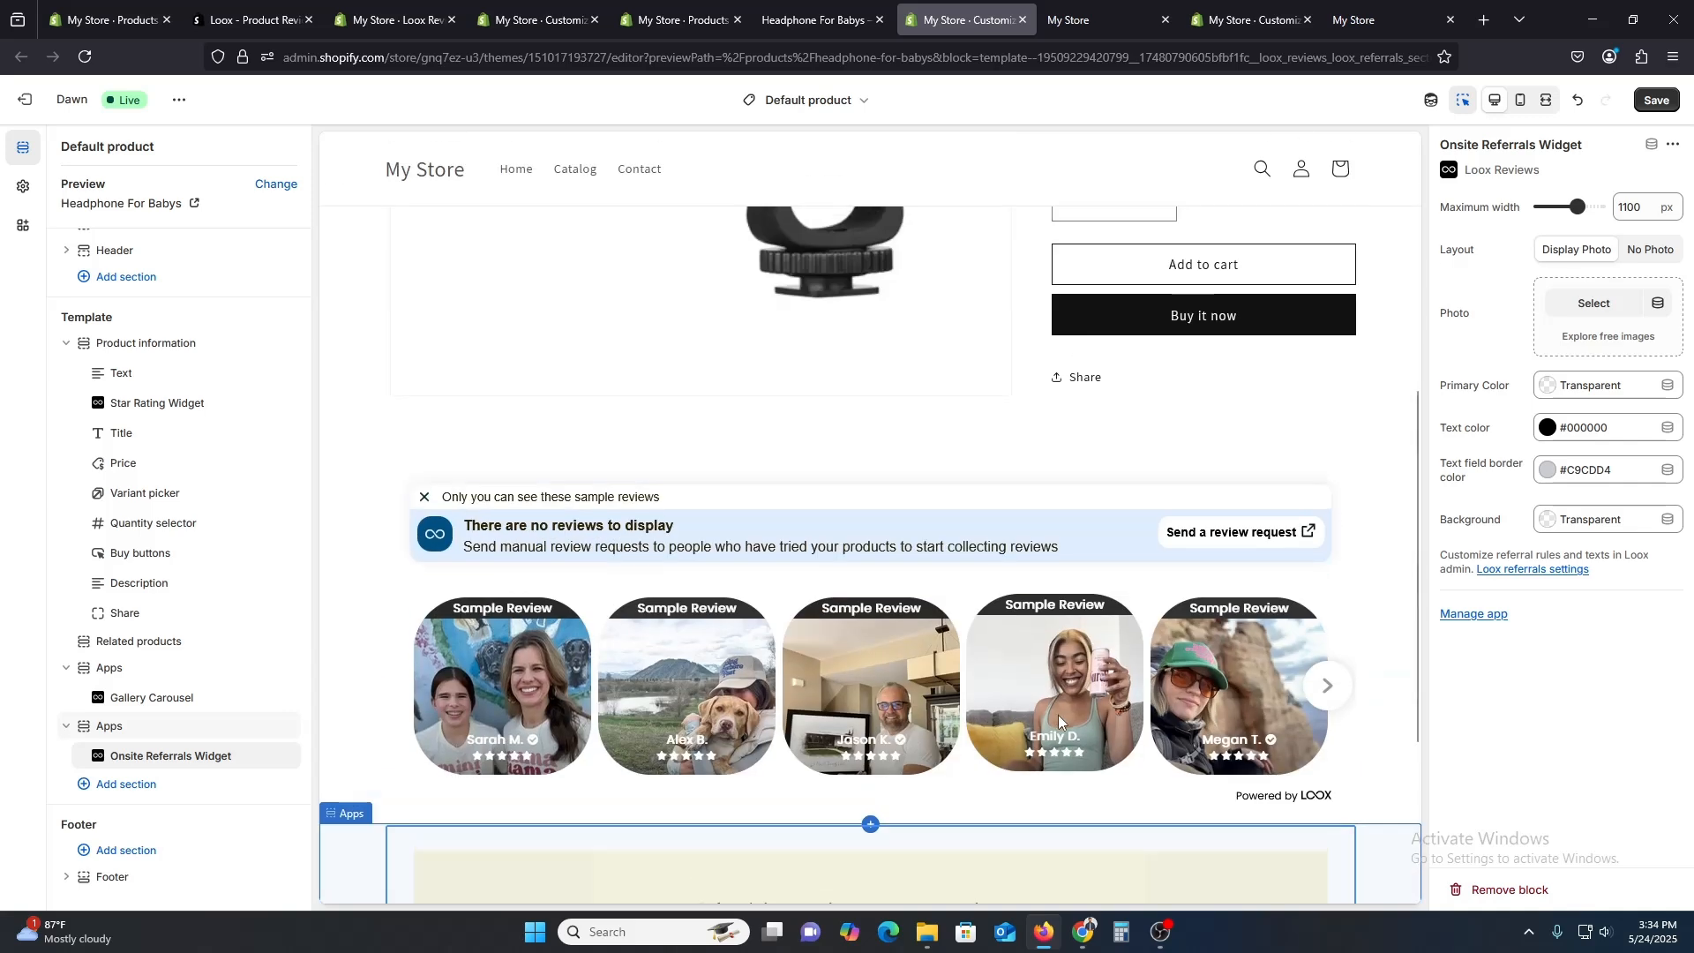
pyautogui.scroll(-4, 674, 534)
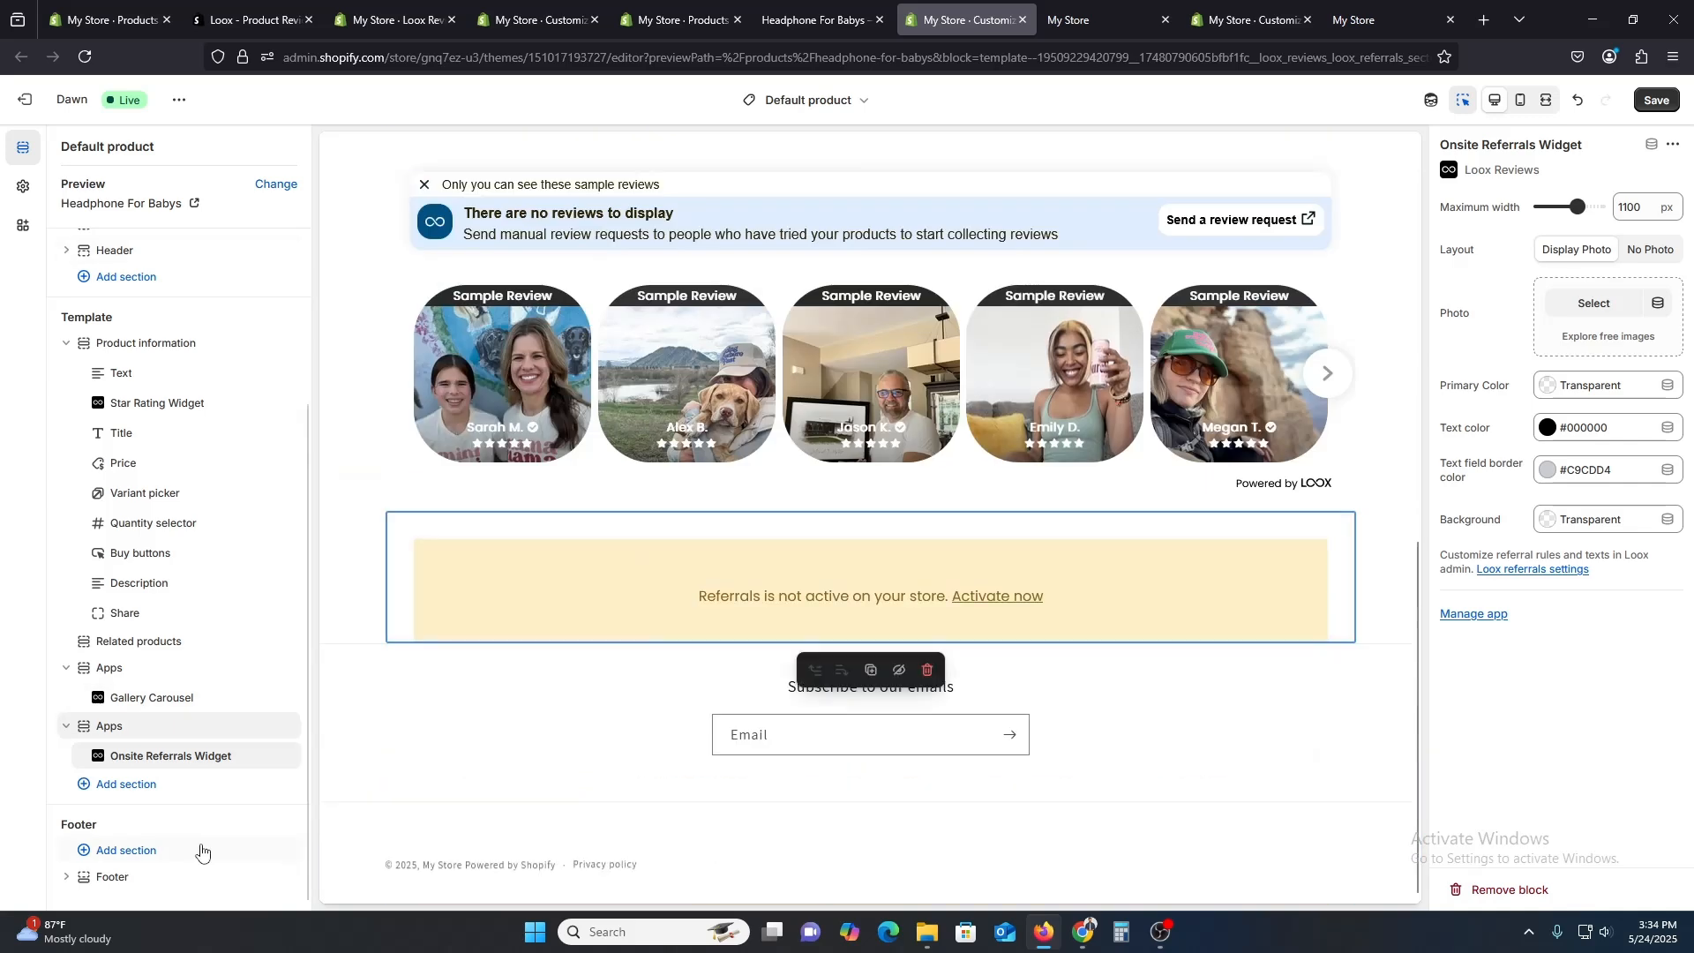
# Add the Loox Testimonials Carousel as a new template section, review the page preview and save the product template.
pyautogui.click(100, 788)
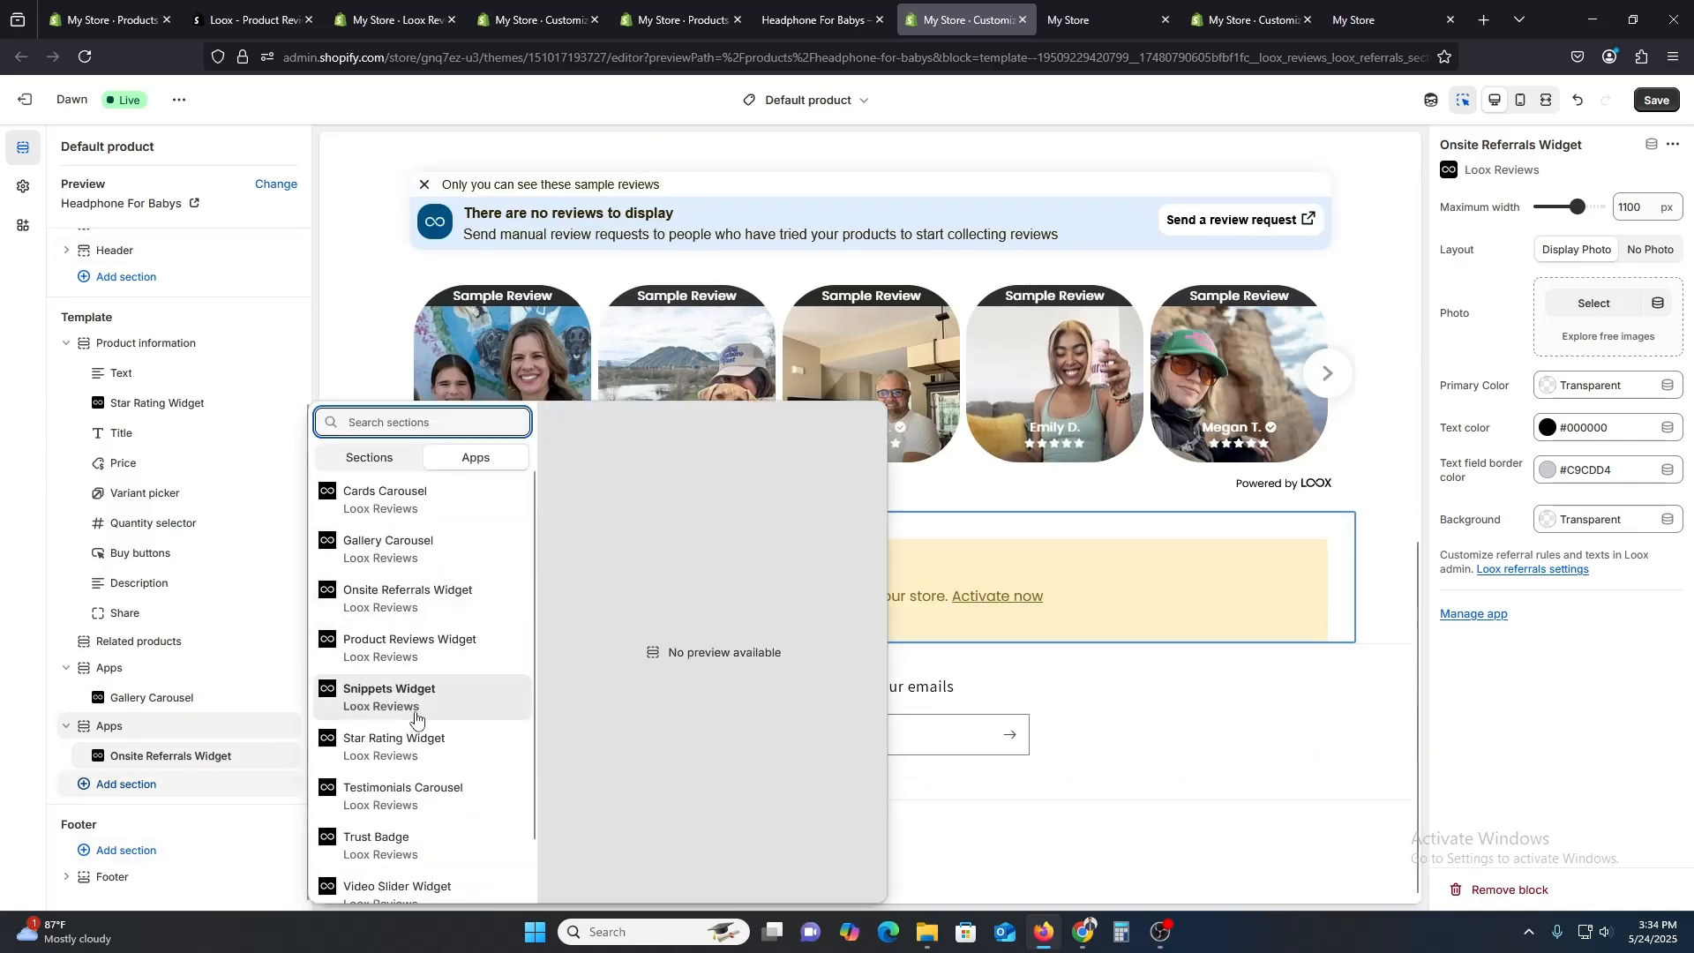
pyautogui.click(430, 799)
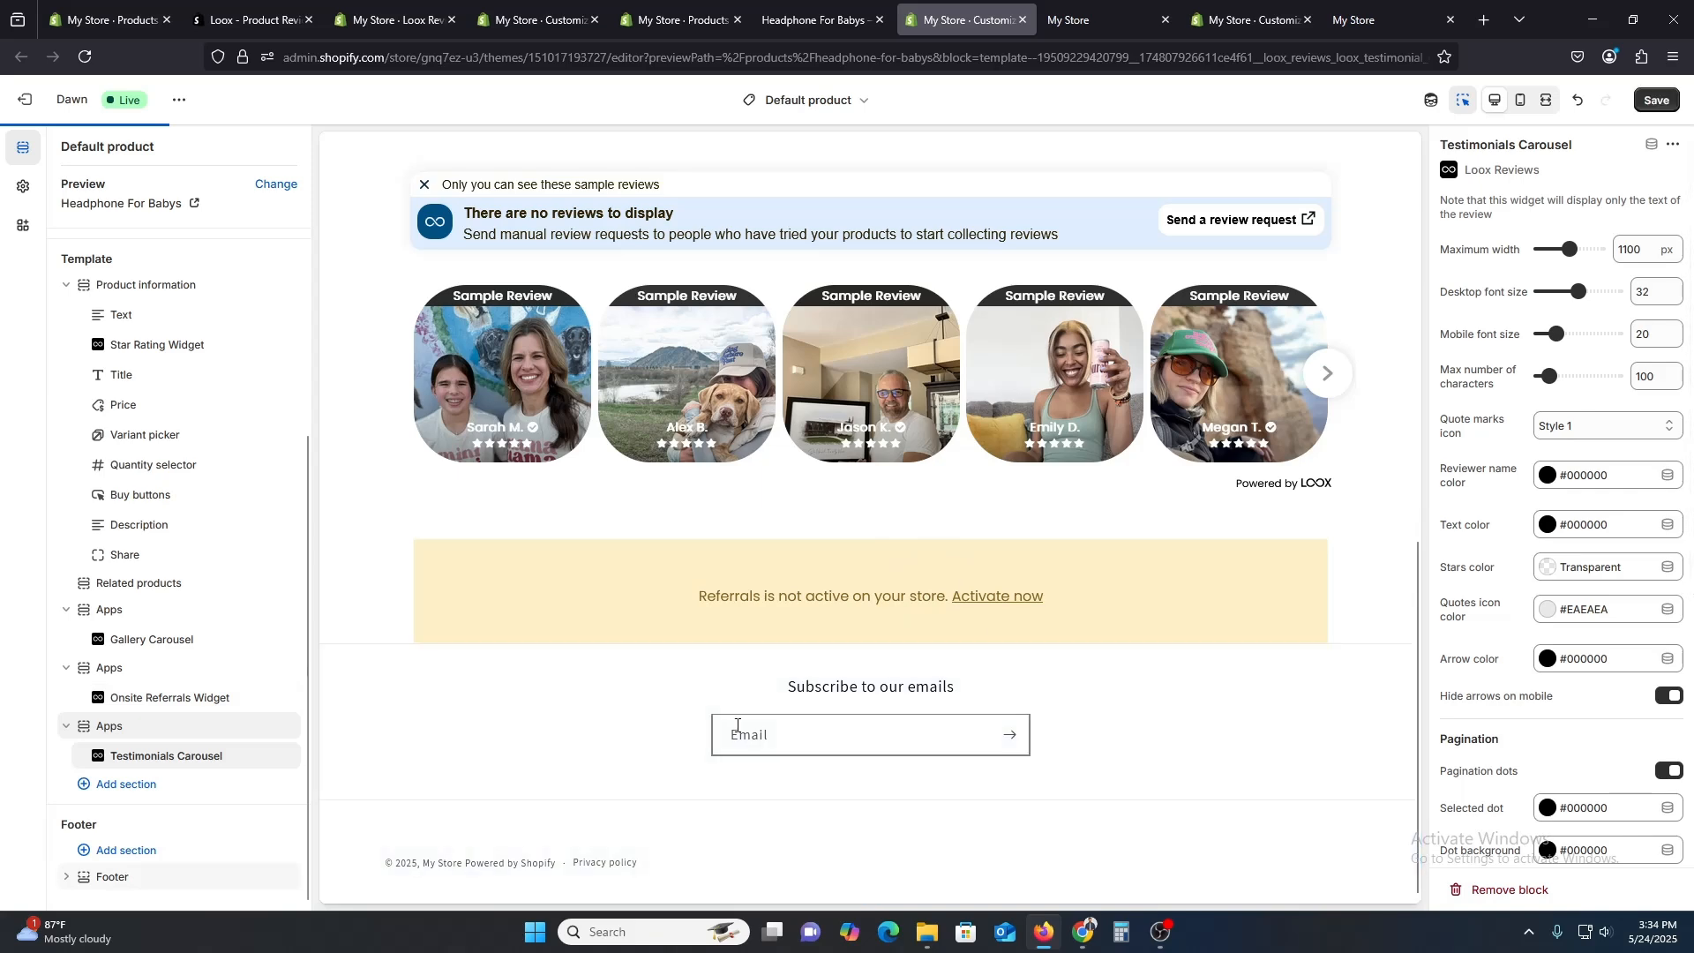
pyautogui.scroll(-4, 767, 668)
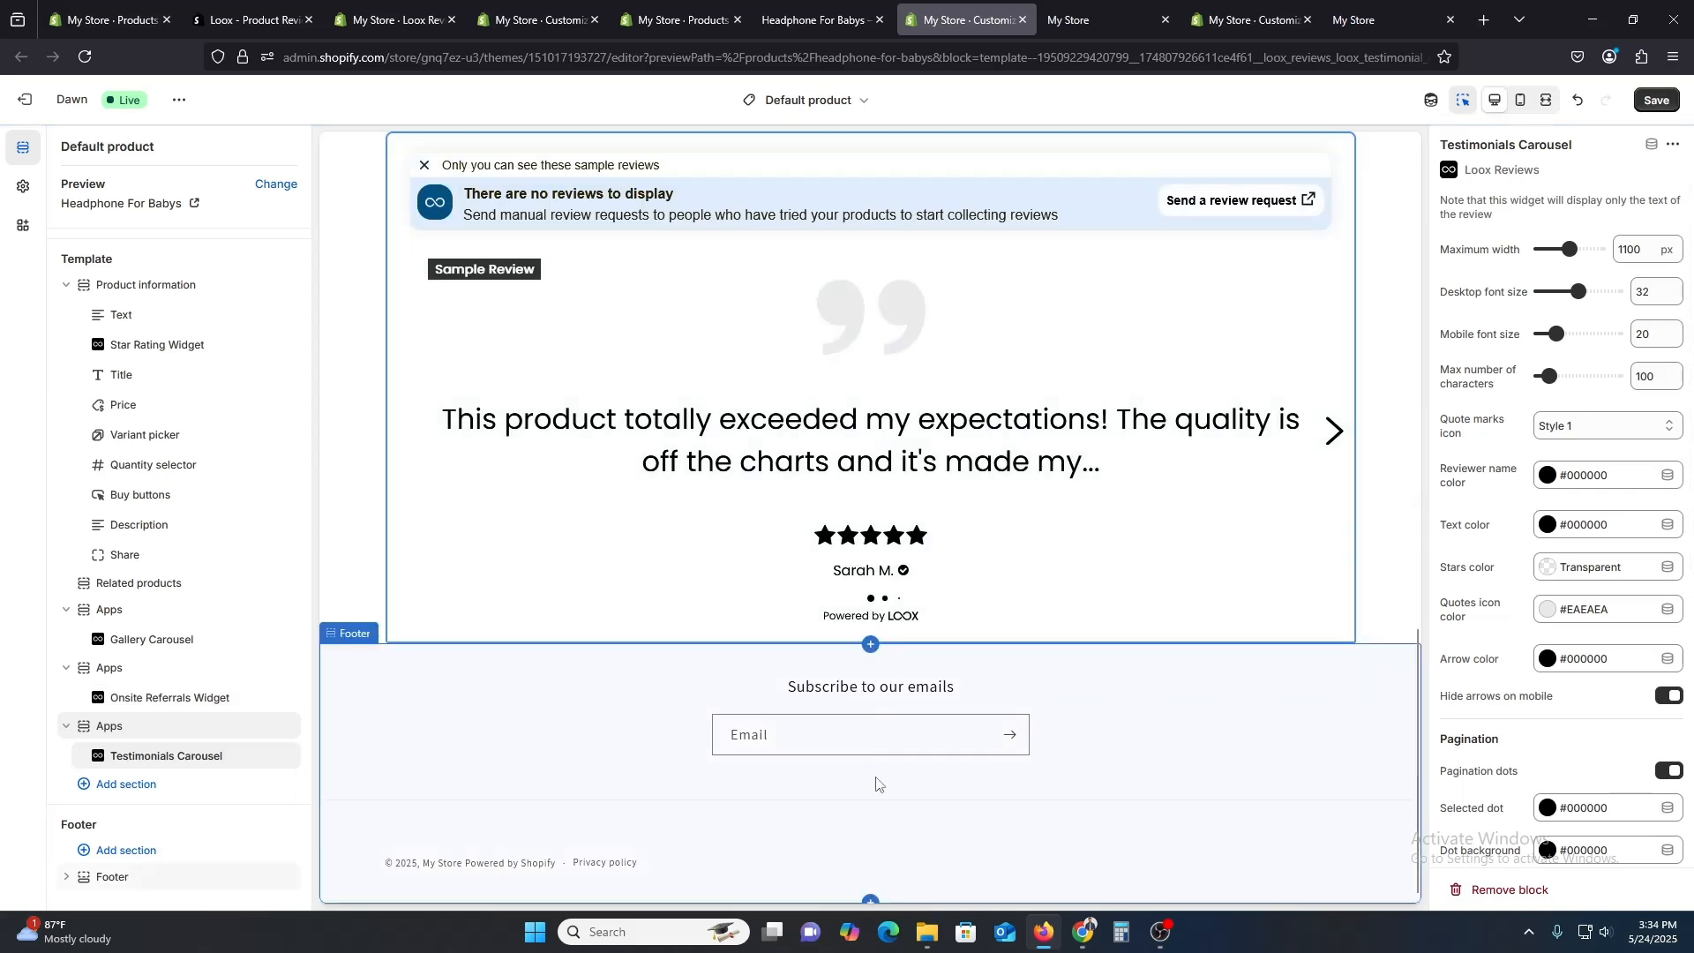
pyautogui.scroll(12, 873, 674)
pyautogui.scroll(3, 847, 719)
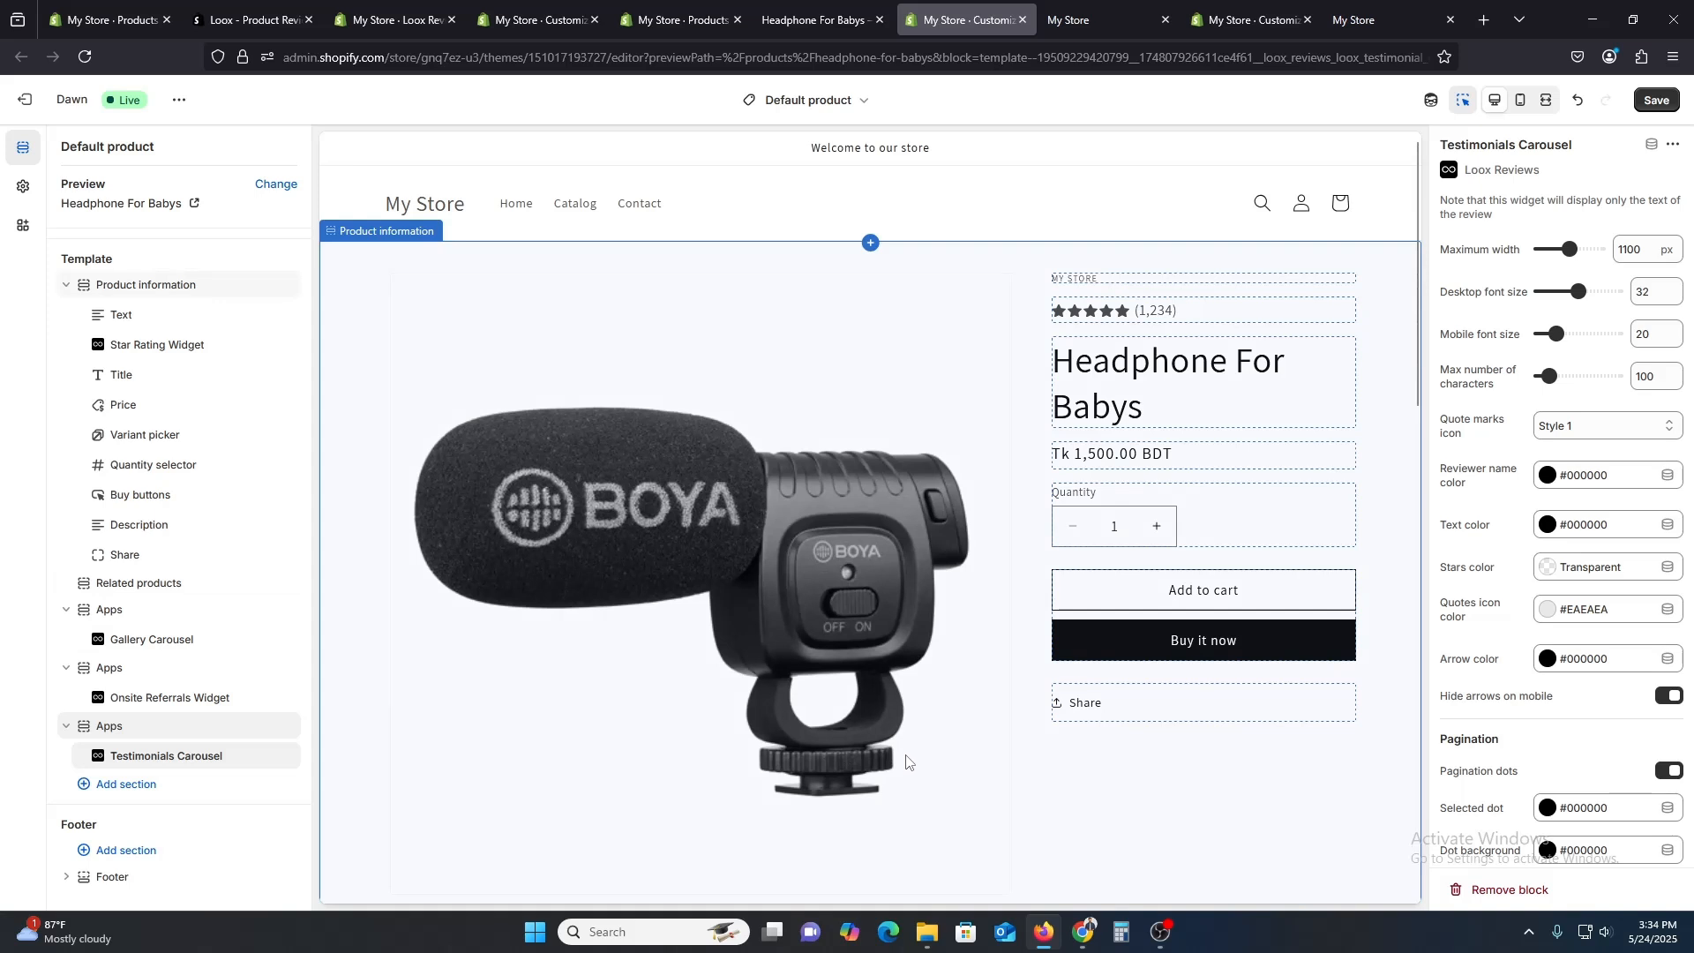
pyautogui.click(1657, 99)
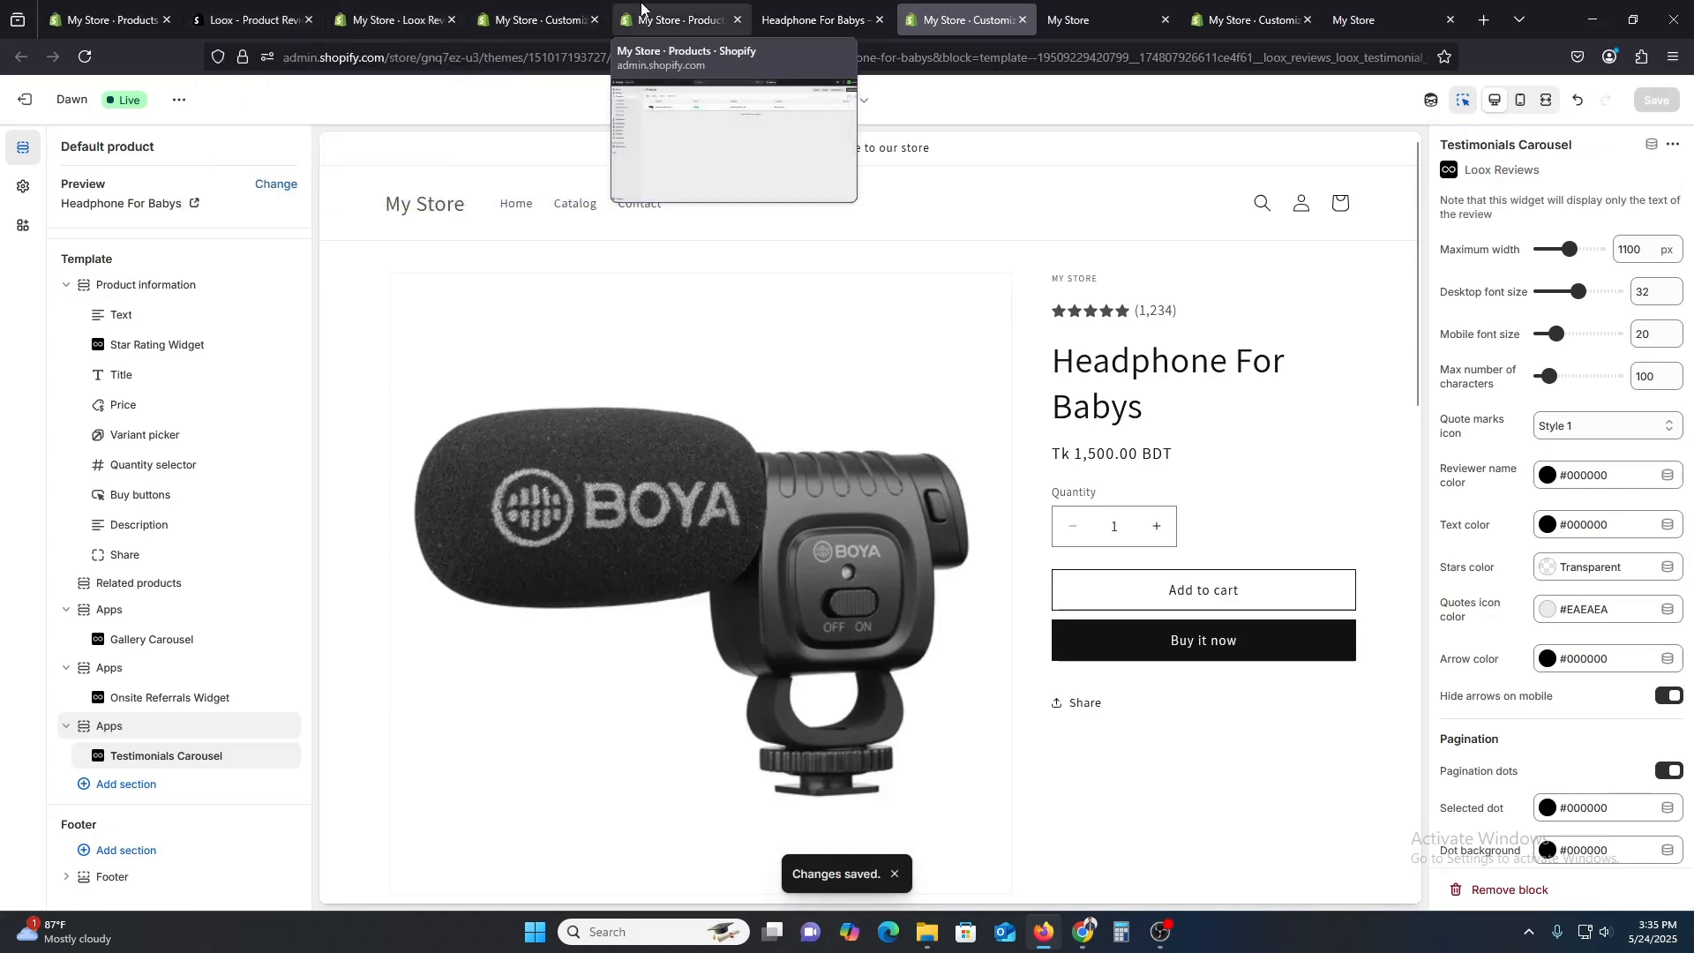
# Return to the Loox Reviews page and examine its available review widgets and general preferences.
pyautogui.click(252, 18)
pyautogui.click(539, 8)
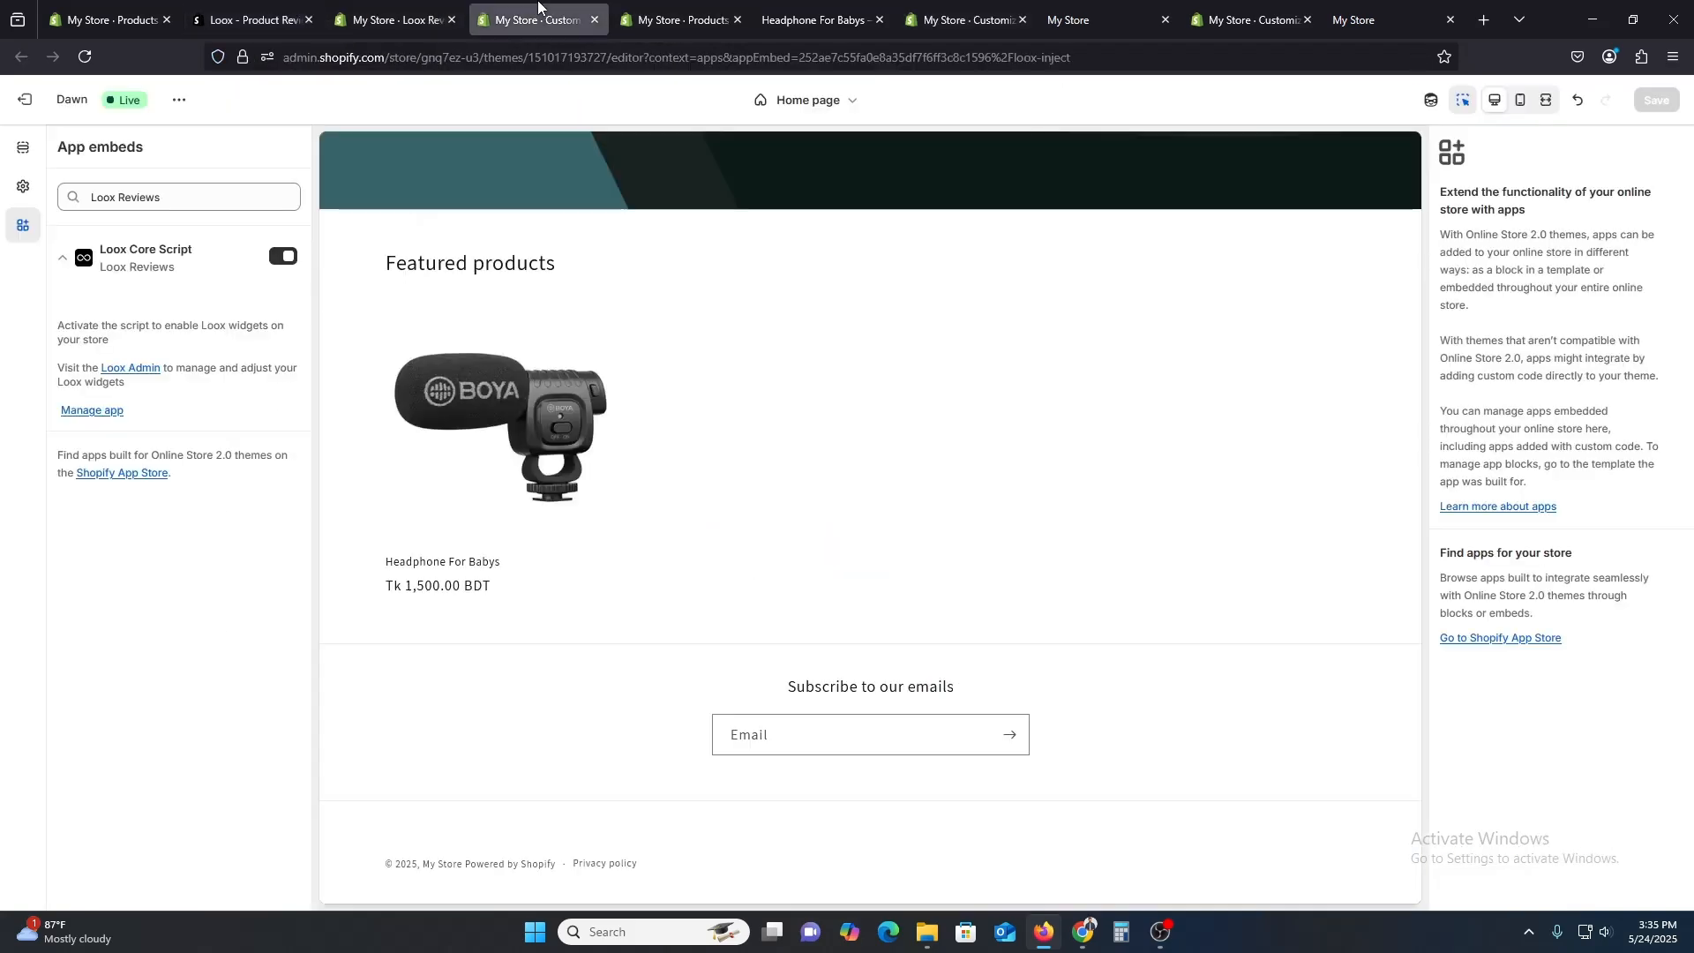
pyautogui.click(395, 19)
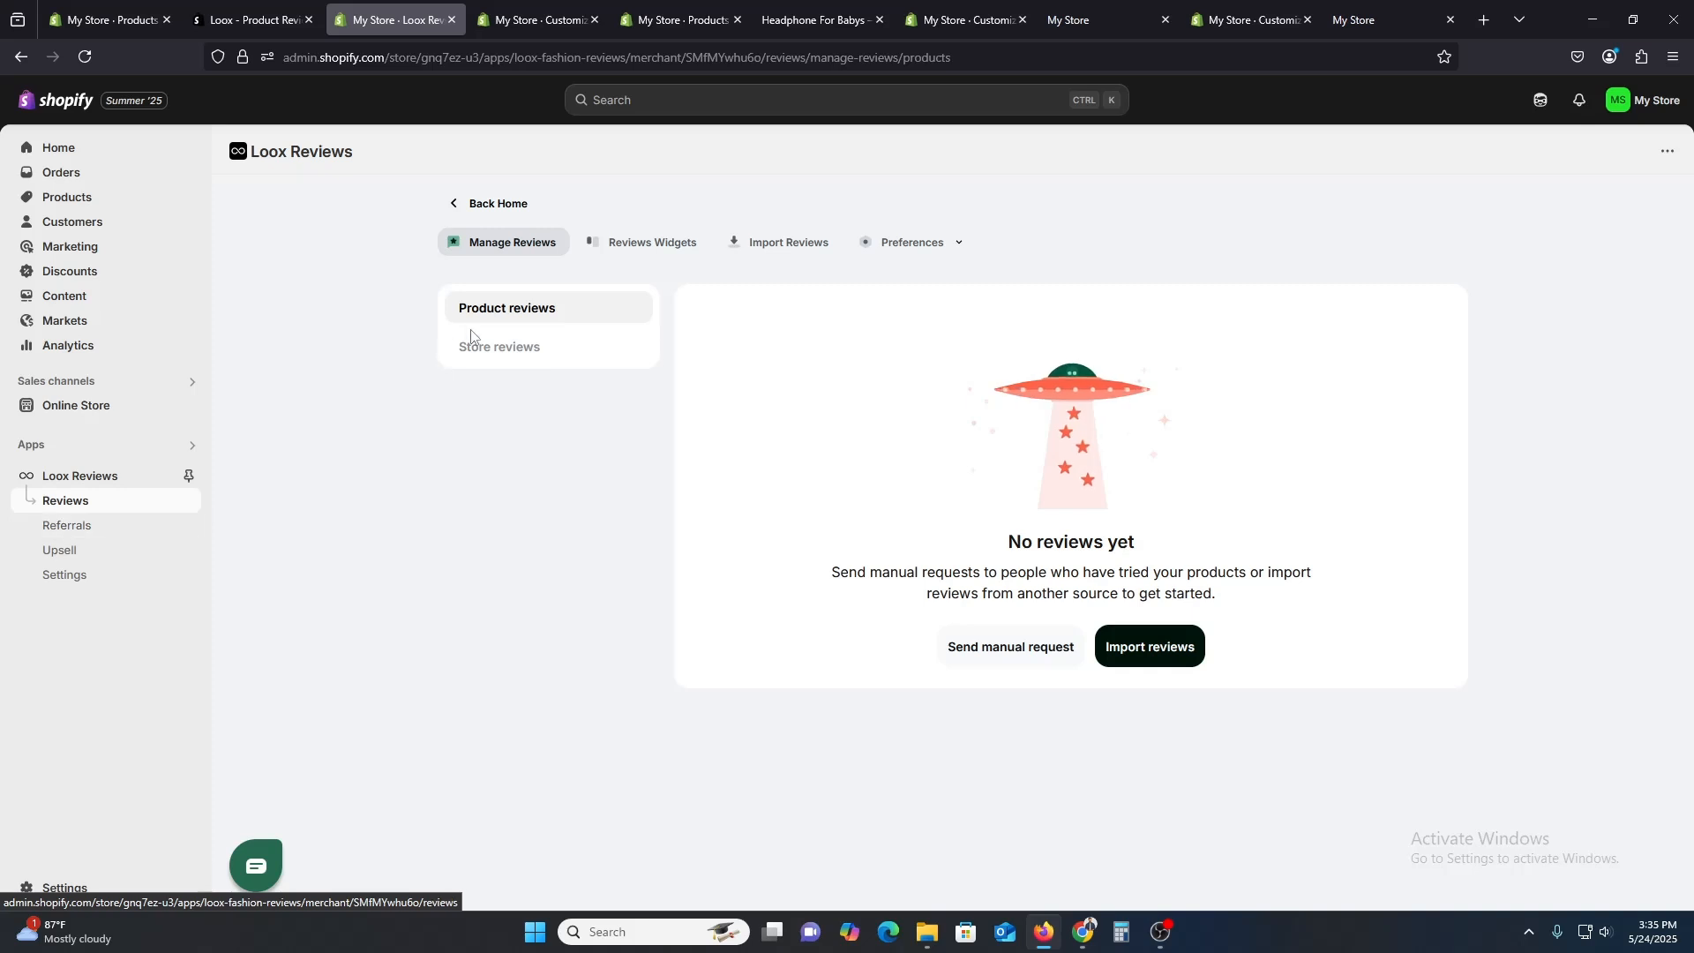
pyautogui.click(642, 242)
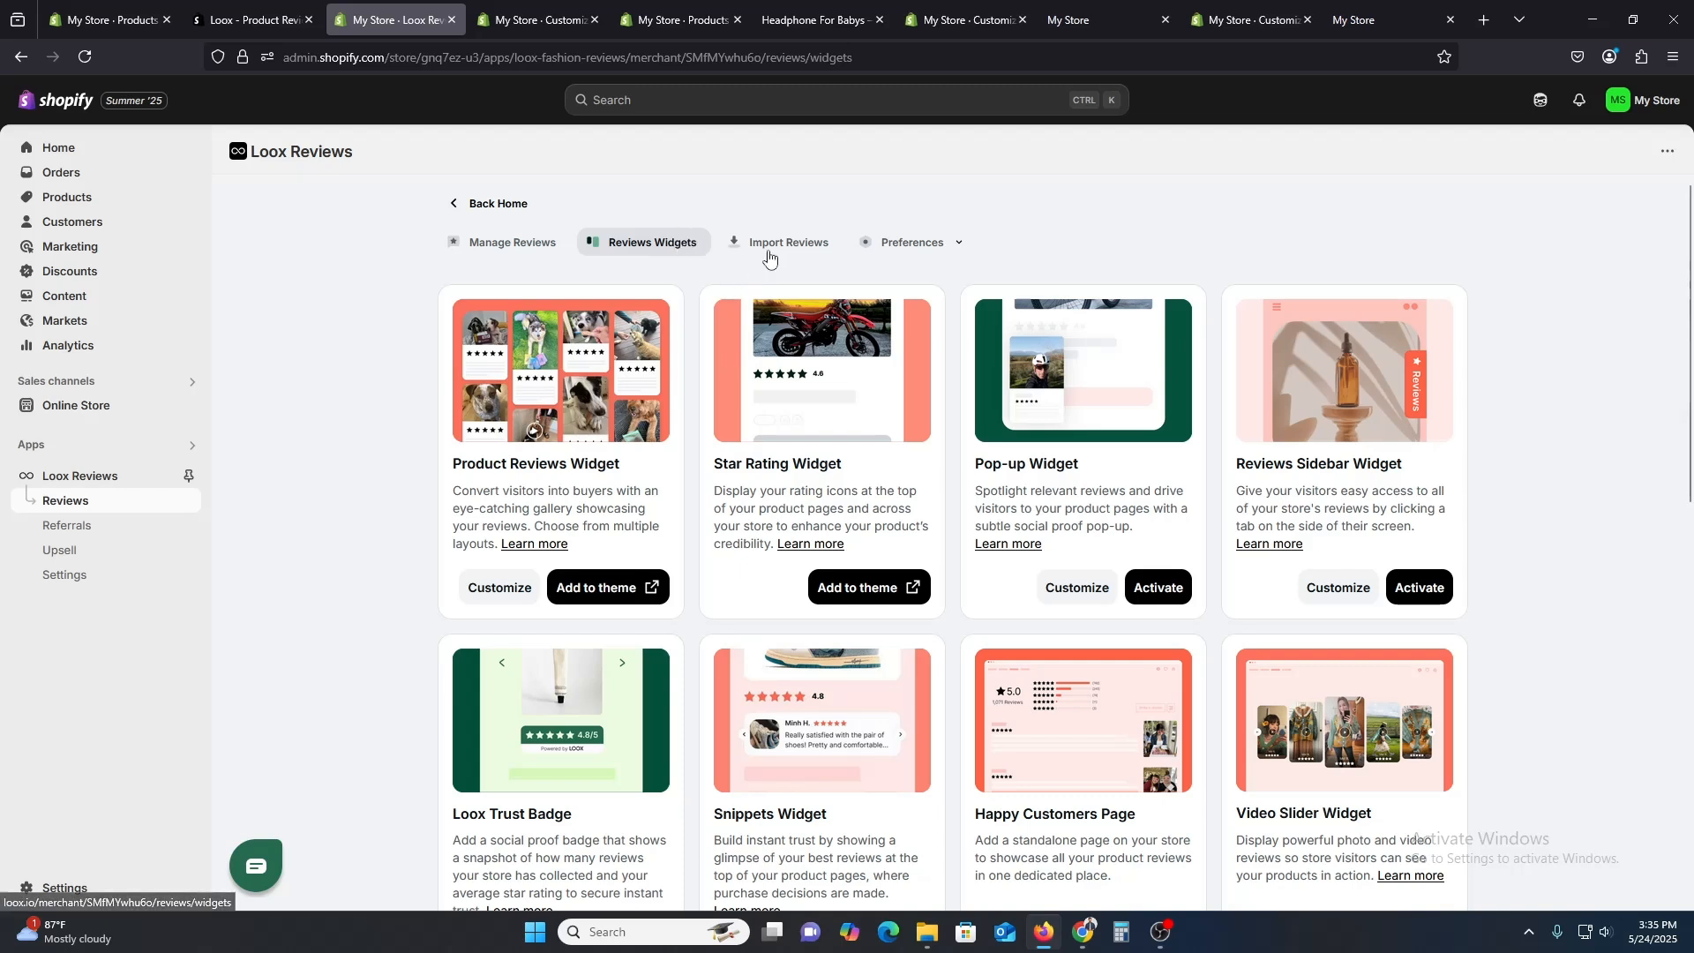
pyautogui.click(953, 246)
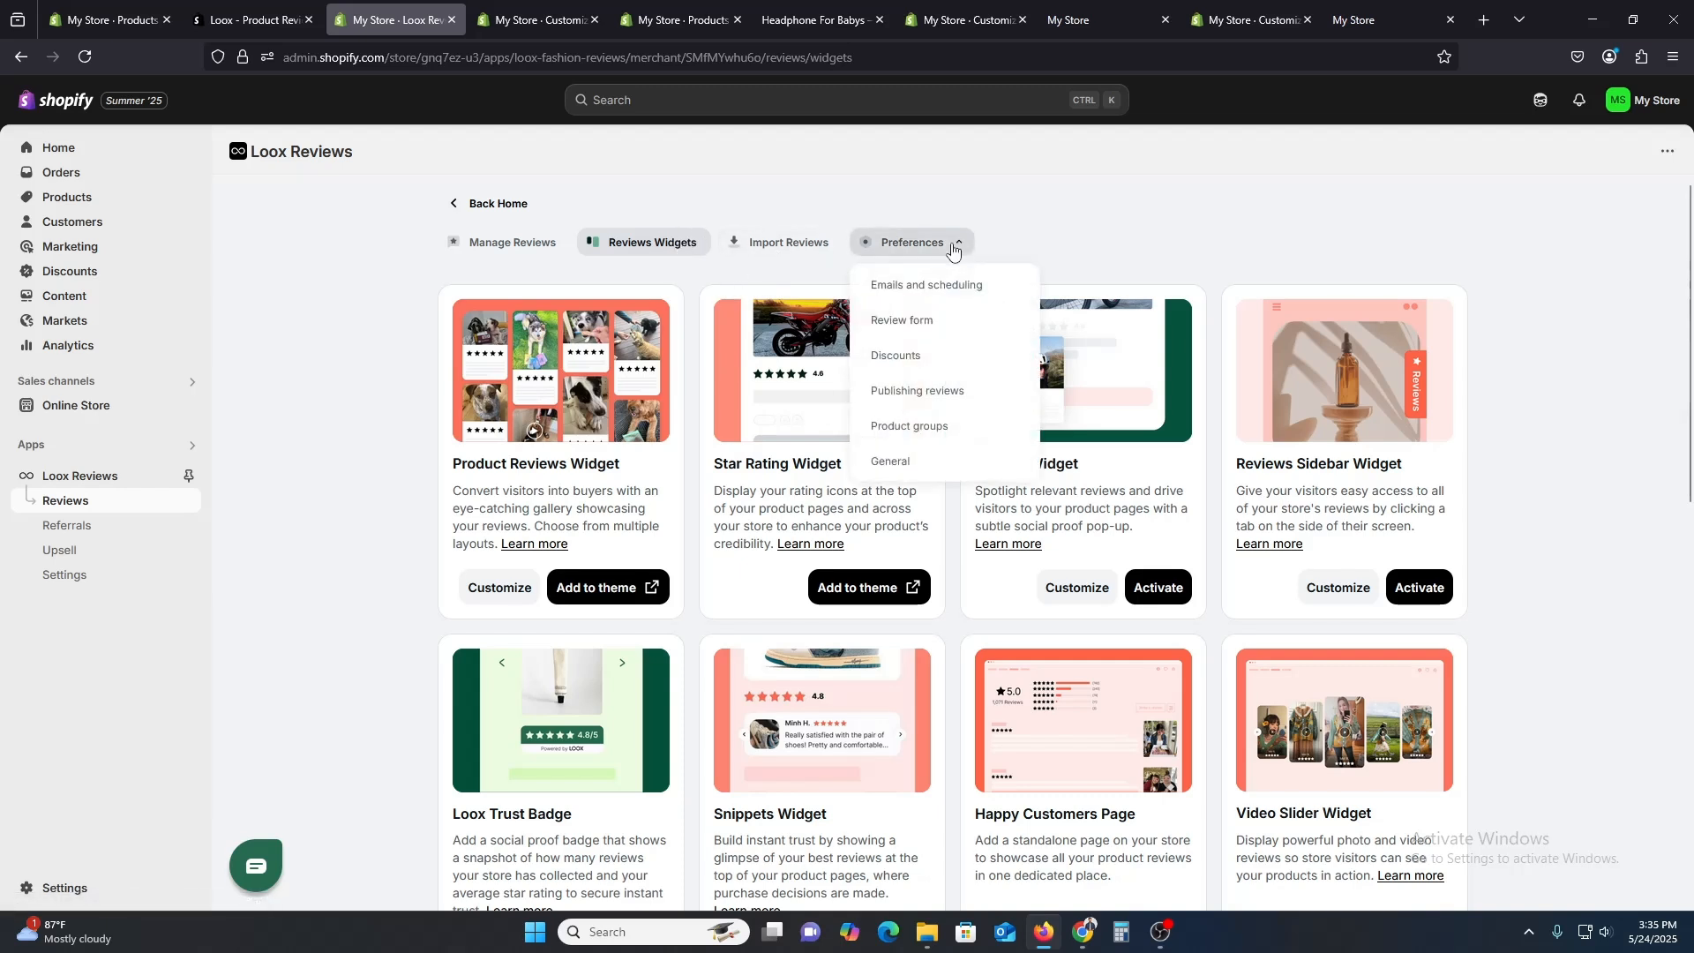
pyautogui.click(918, 462)
pyautogui.scroll(-3, 752, 454)
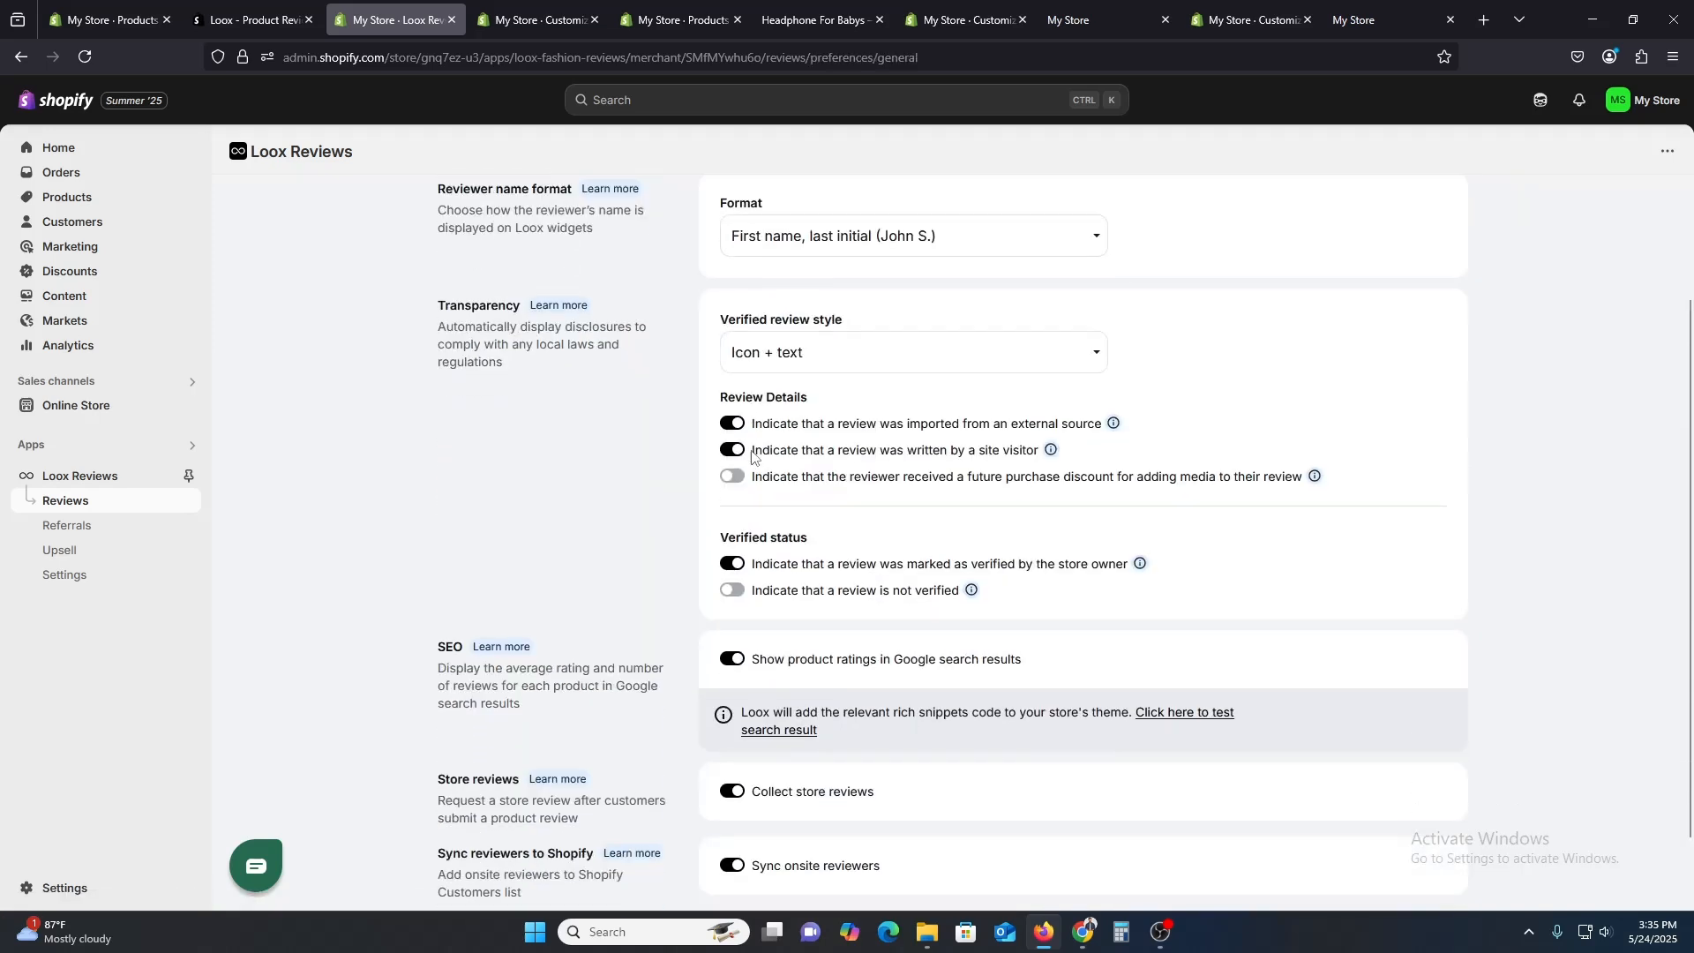
# Examine the Loox branding settings, including the choice of star rating icons.
pyautogui.click(69, 573)
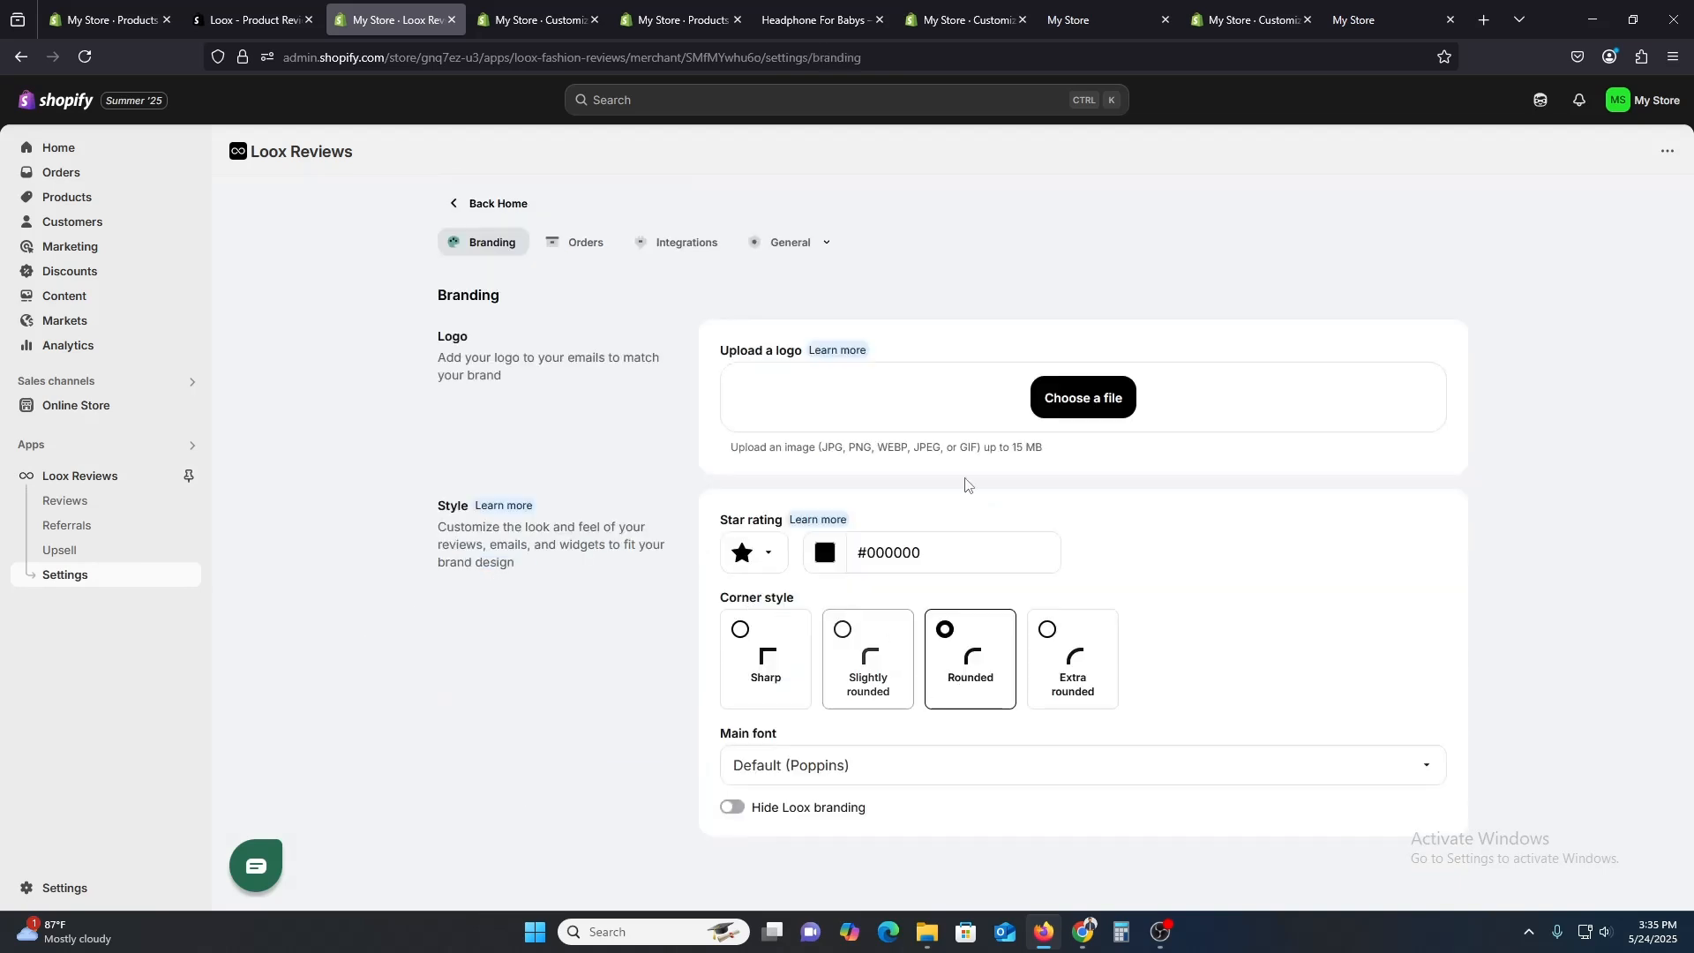
pyautogui.click(778, 565)
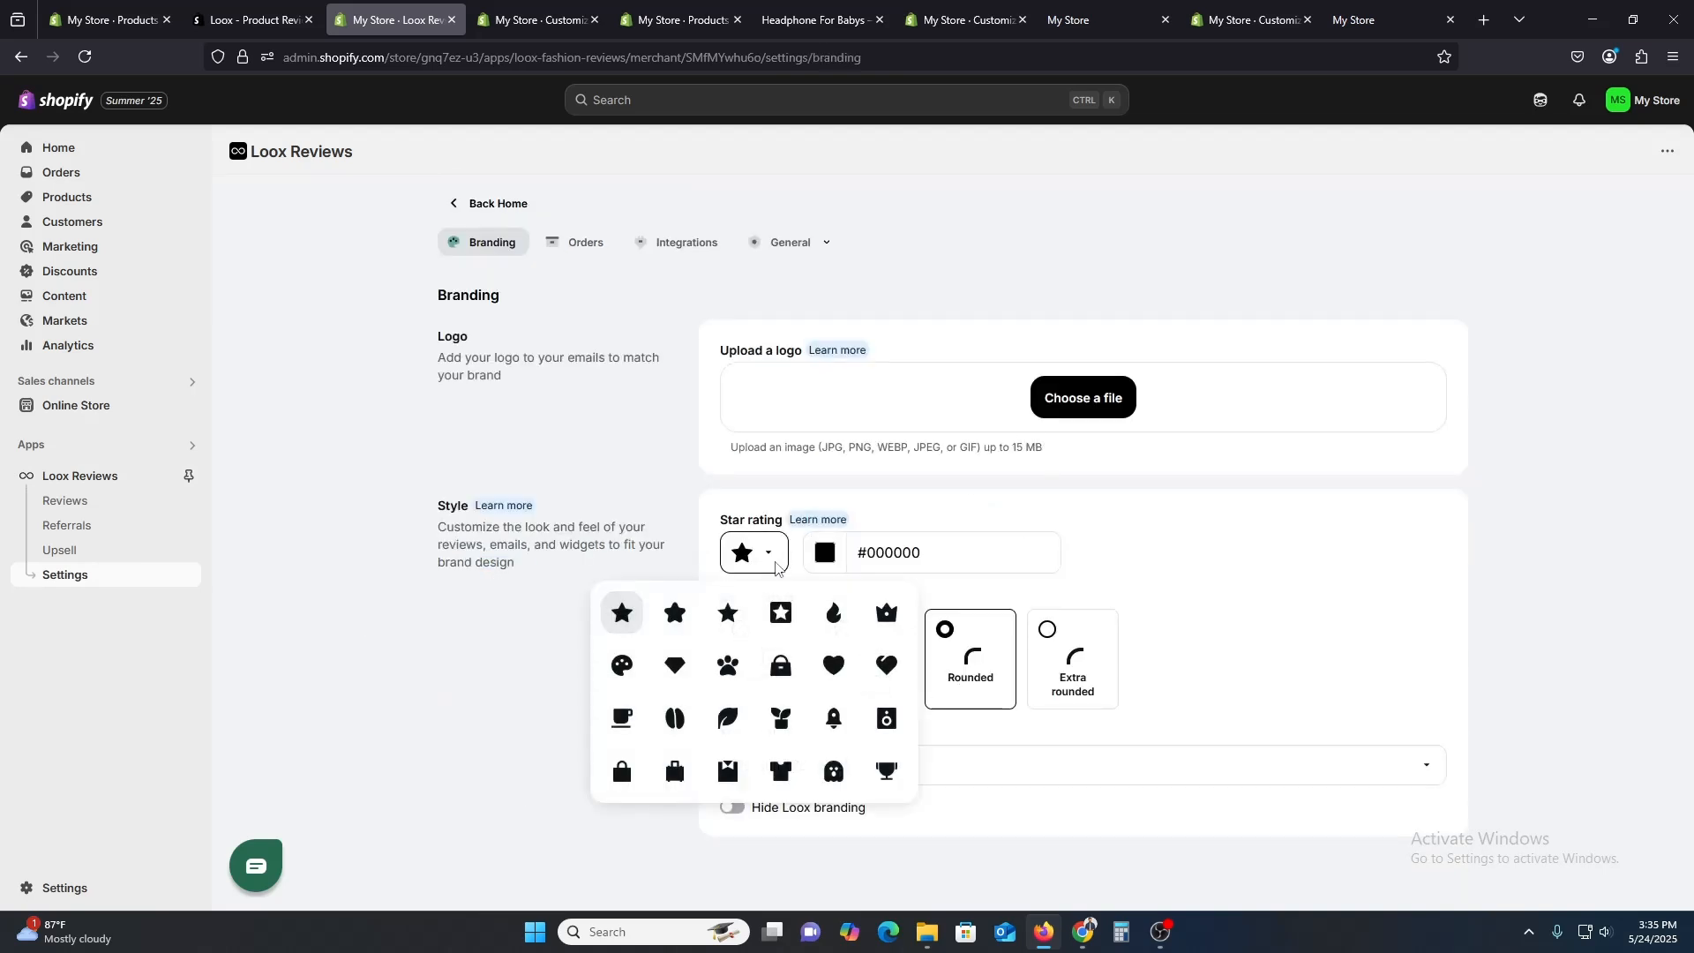
pyautogui.click(1275, 533)
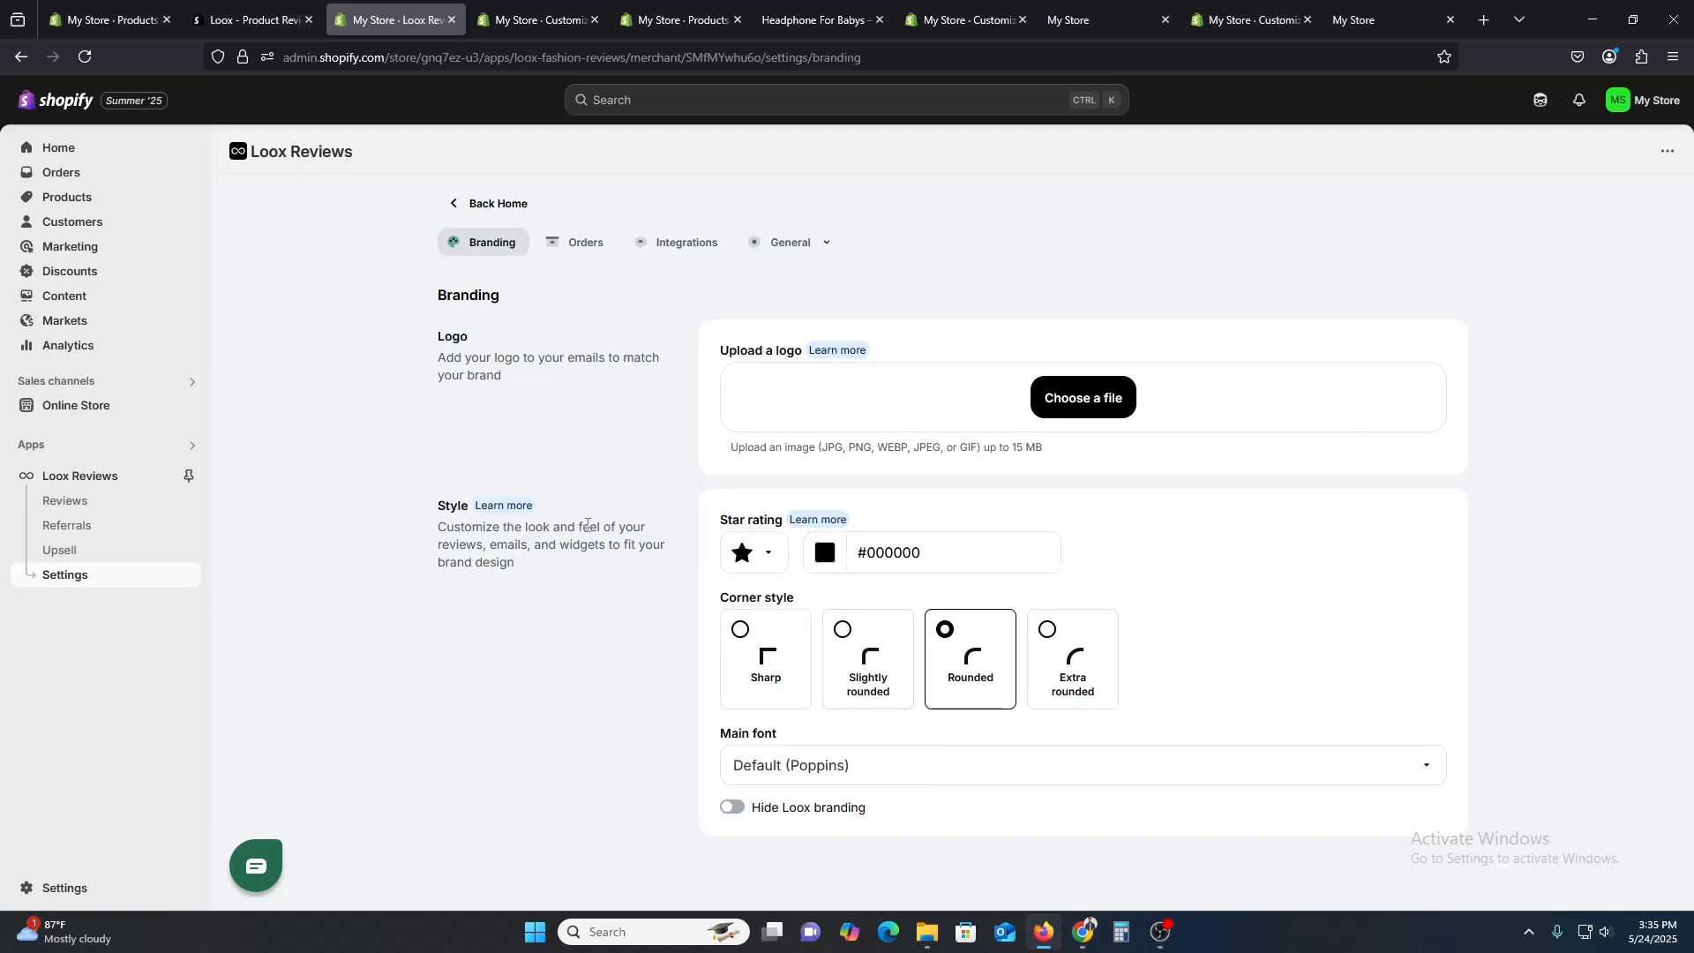
# Open the Referrals page of Loox Reviews to view the referrals program setup.
pyautogui.click(565, 14)
pyautogui.click(352, 5)
pyautogui.click(85, 520)
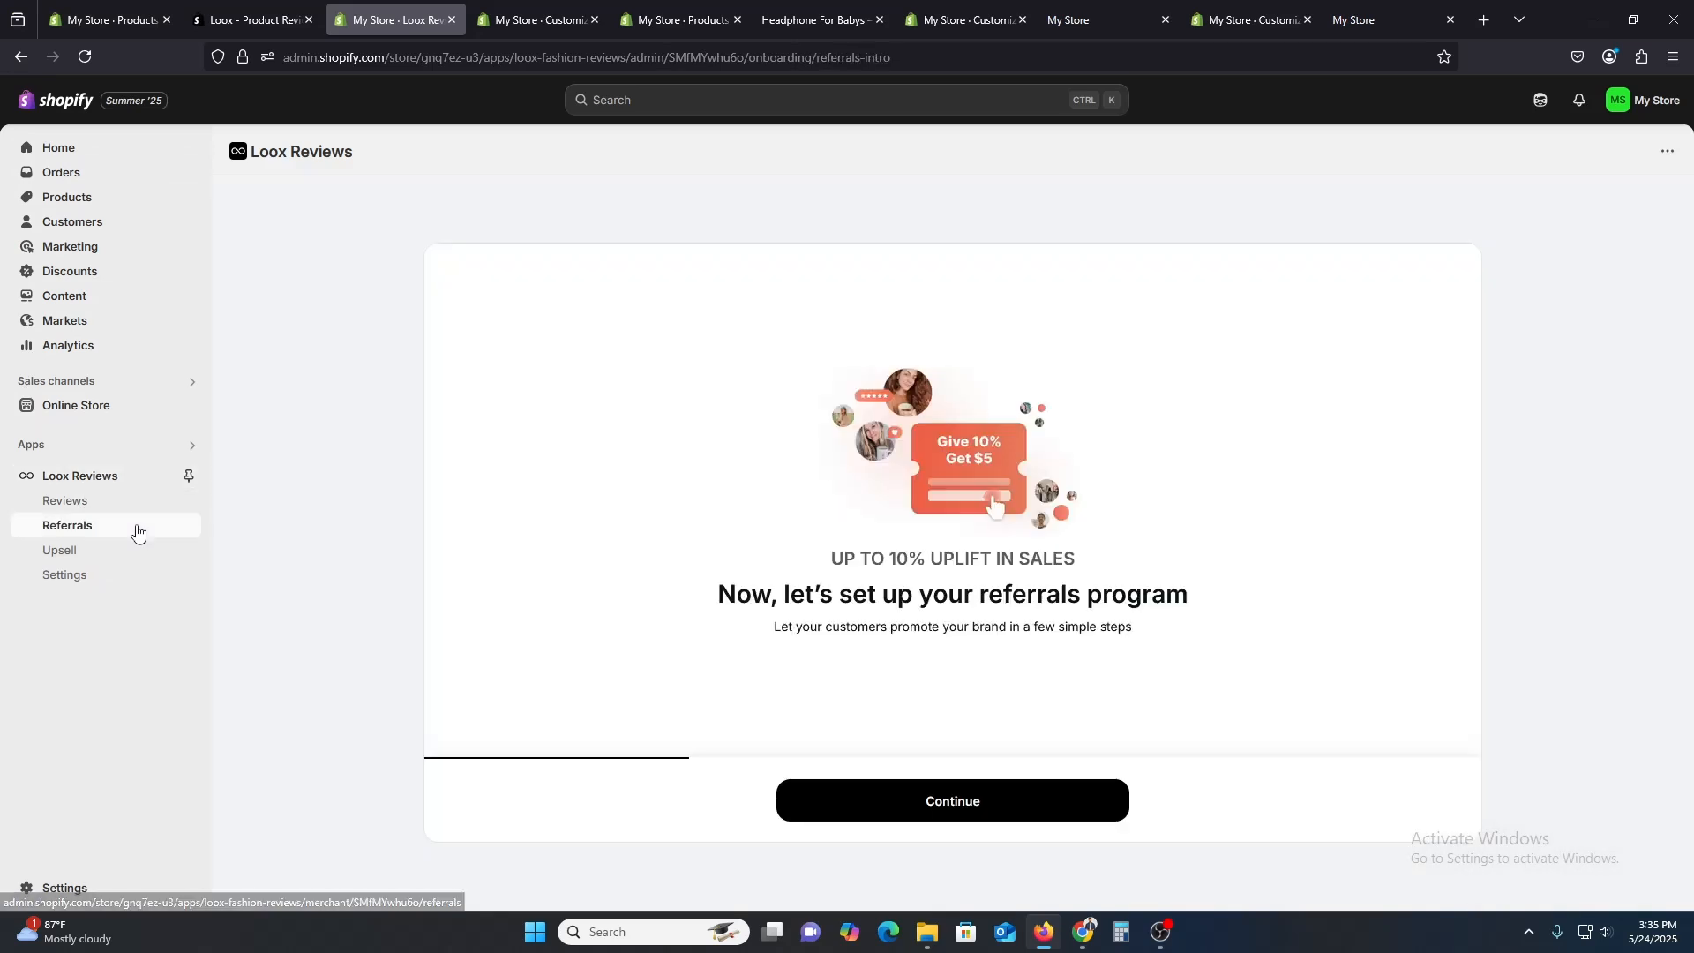